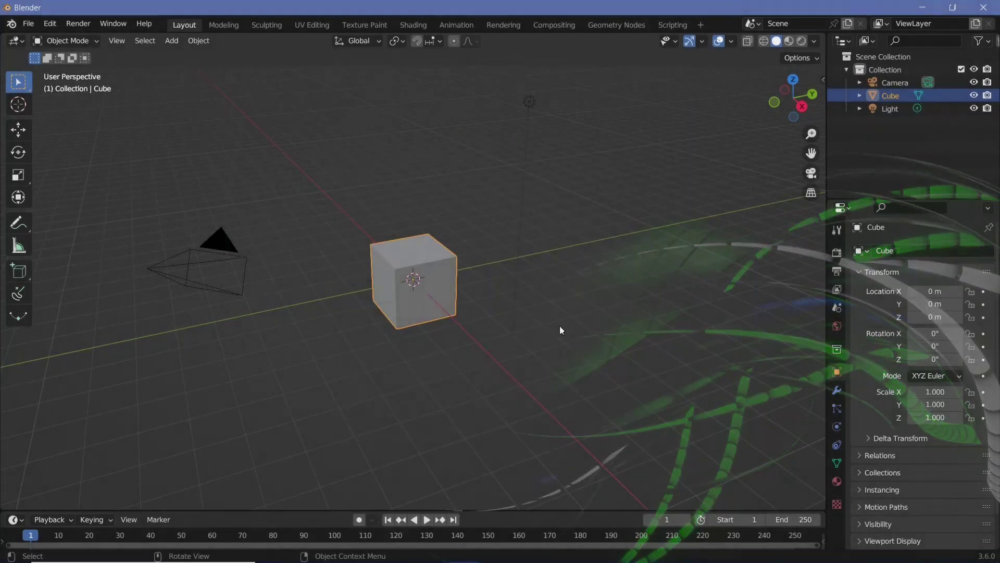
Split off a lower area of the 3D viewport as a Geometry Node Editor and create a new node tree for the cube
middle_drag(458, 340, 510, 270)
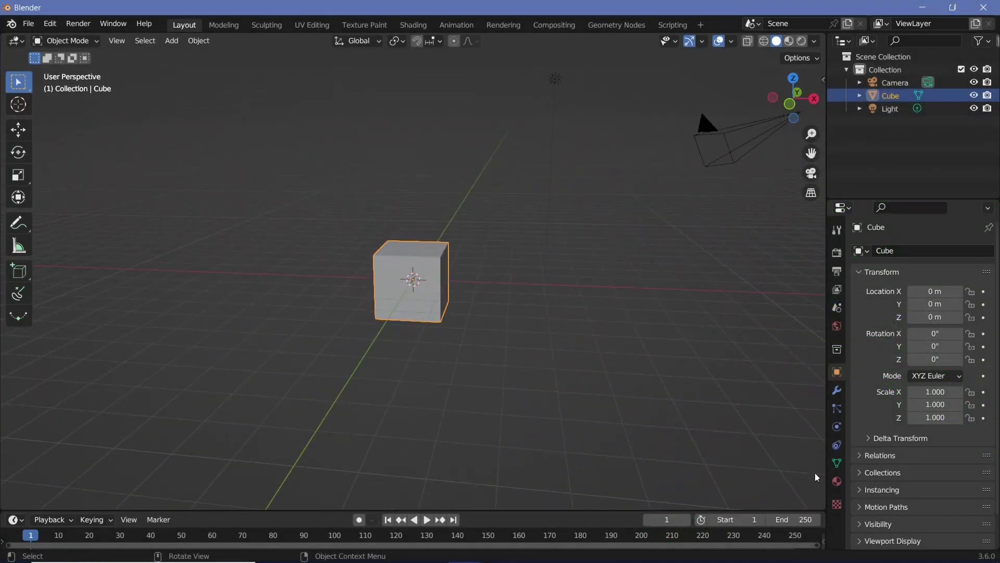
drag(820, 507, 786, 297)
click(14, 315)
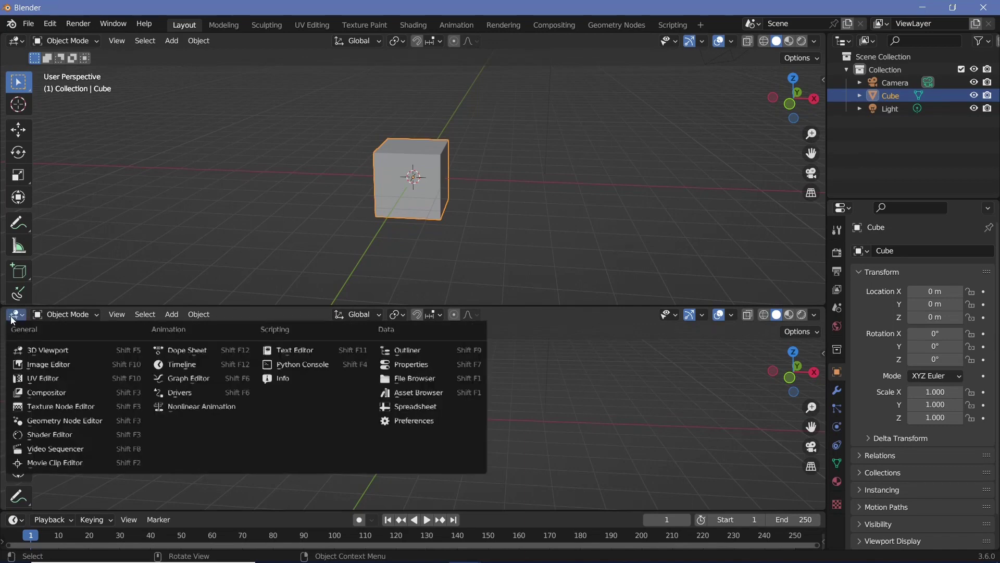
click(65, 420)
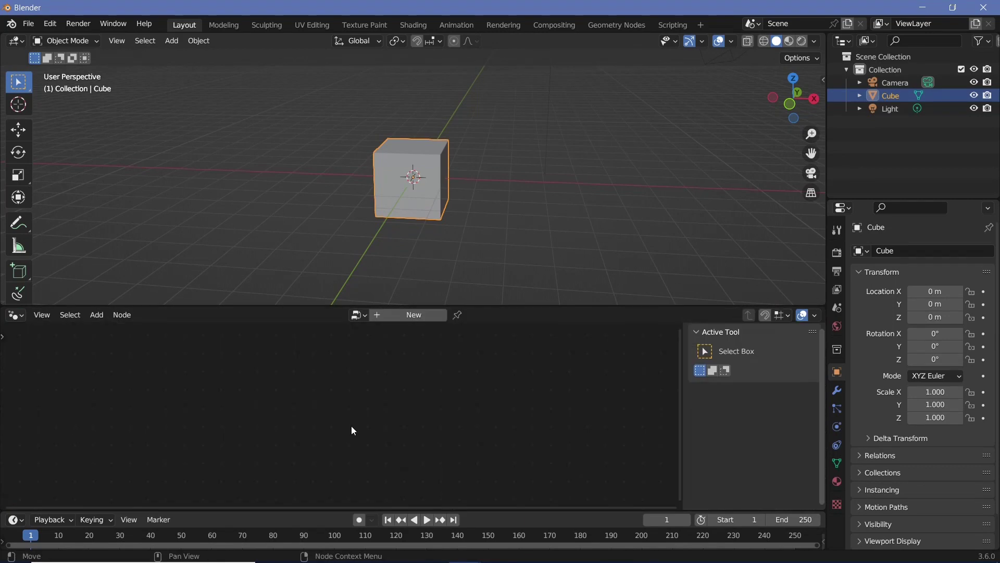
click(419, 317)
key(Home)
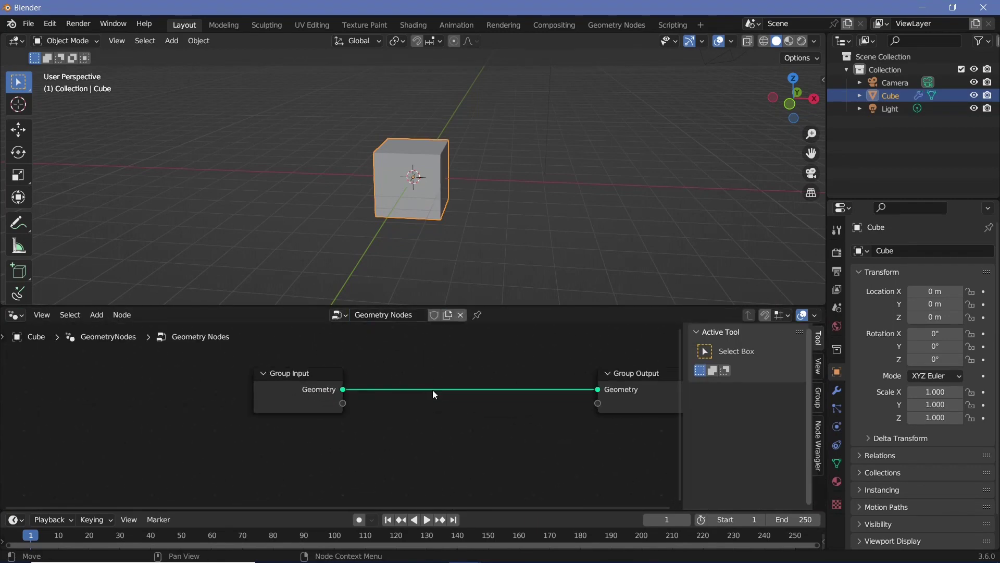
Delete the Group Input node and add a Grid node with its Mesh output connected to the Group Output's Geometry
click(270, 409)
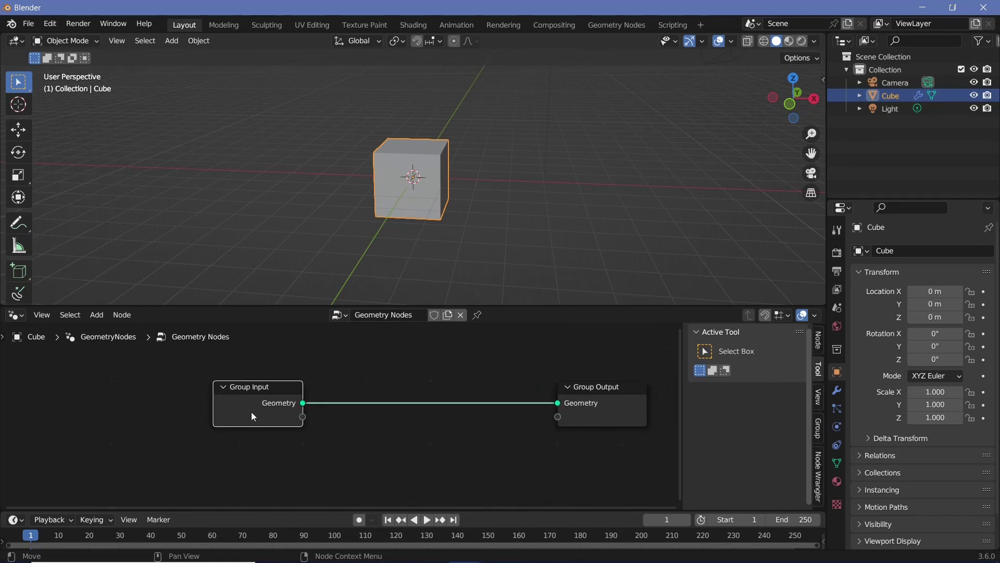
key(Delete)
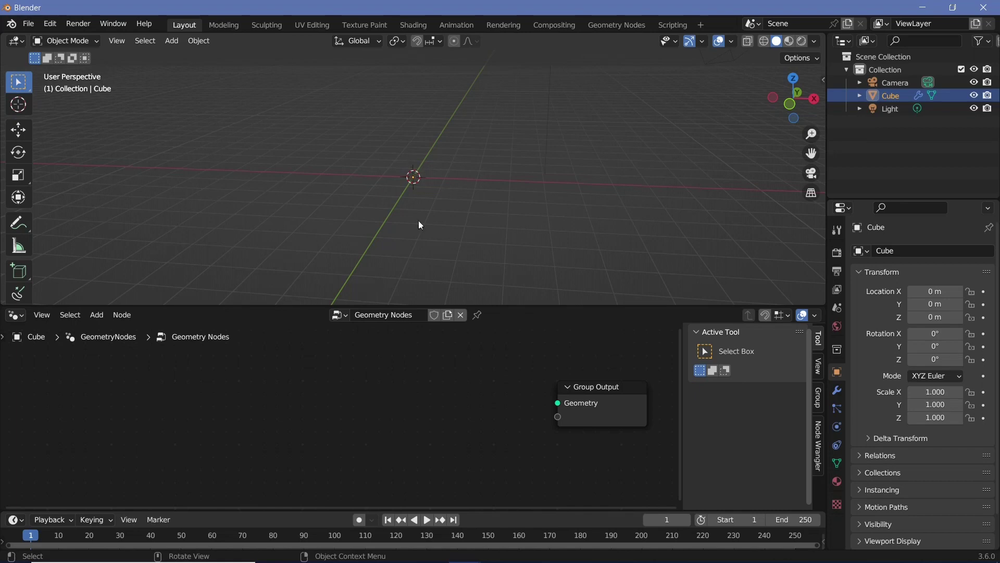
key(shift+a)
click(377, 298)
text(grid)
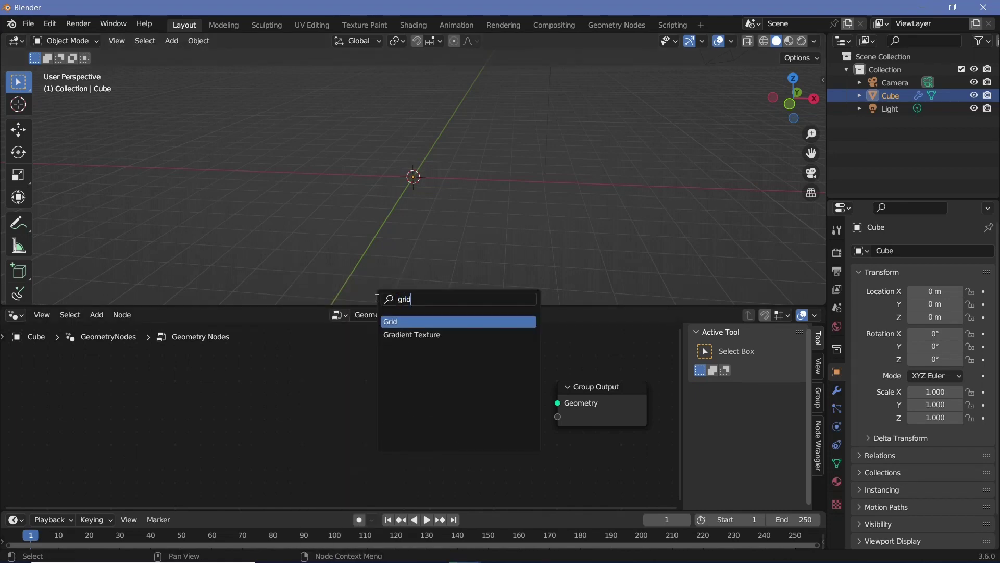
key(Return)
click(307, 367)
drag(361, 380, 558, 402)
drag(314, 371, 165, 385)
Insert a Distribute Points on Faces node between Grid and Group Output and set its method to Poisson Disk
key(shift+a)
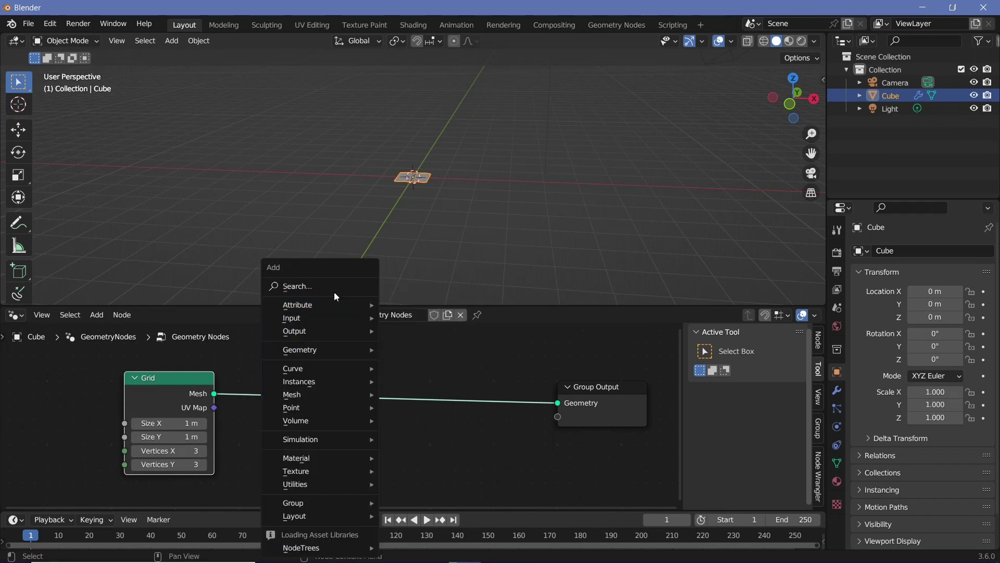
click(334, 292)
text(distr)
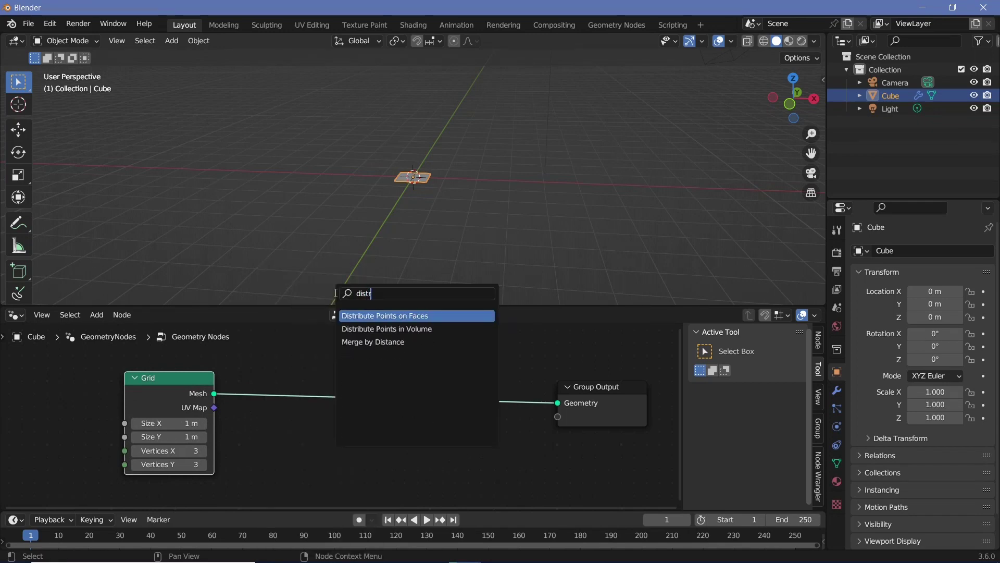
key(Return)
click(339, 393)
click(358, 426)
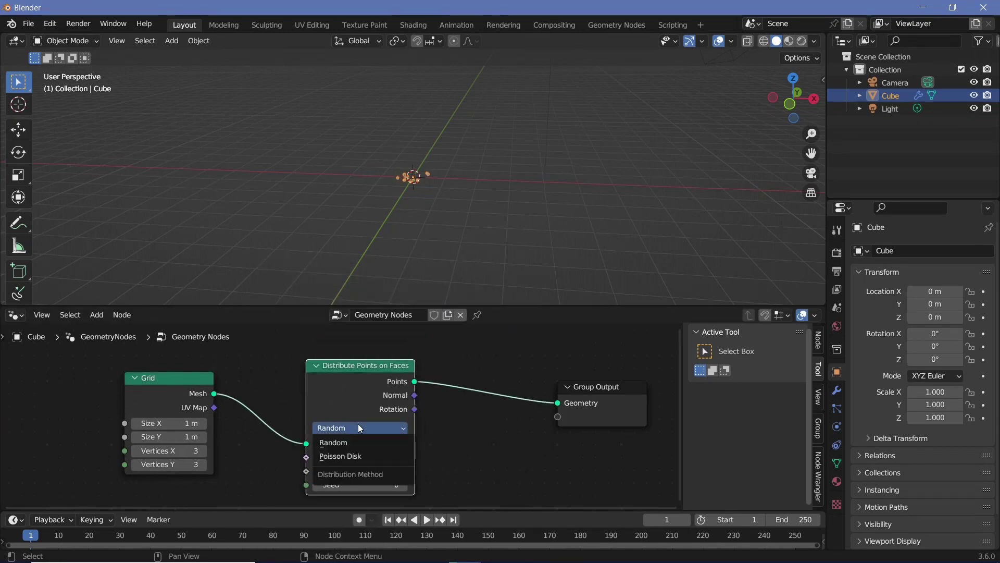
click(359, 457)
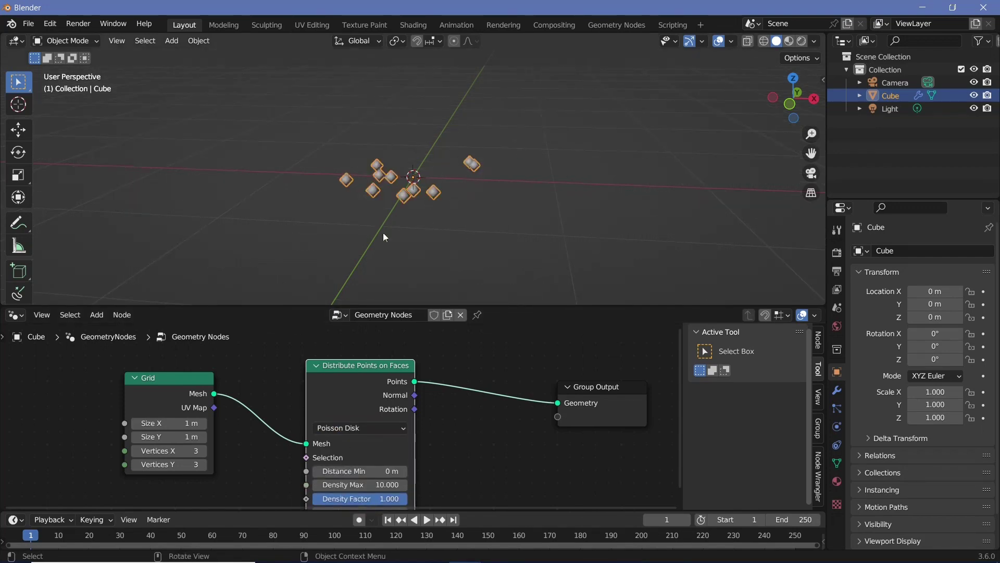
Set both Size X and Size Y of the Grid node to 3 m
middle_drag(261, 416, 392, 370)
scroll(391, 369, up, 1)
shift+drag(315, 377, 301, 377)
text(3)
key(Return)
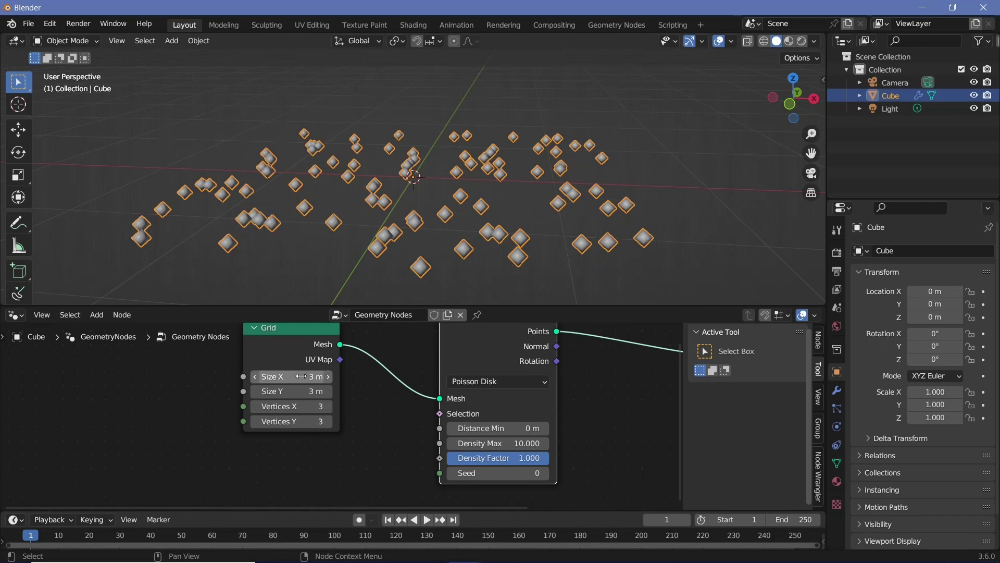
Set the point distribution's Distance Min to 0.2 m and view the scattered points from the top
click(503, 431)
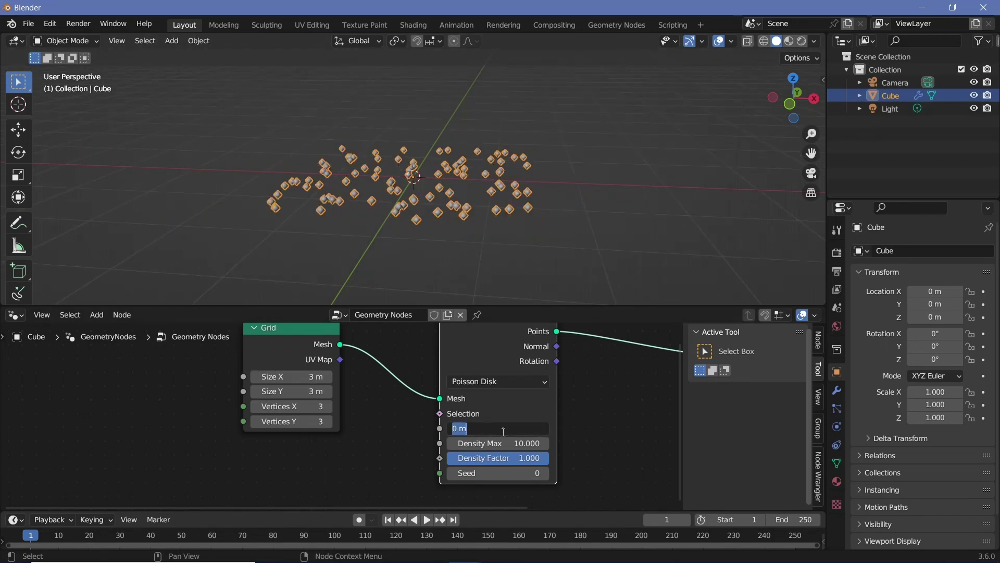
text(0.2)
key(Return)
key(KP_7)
scroll(510, 248, up, 2)
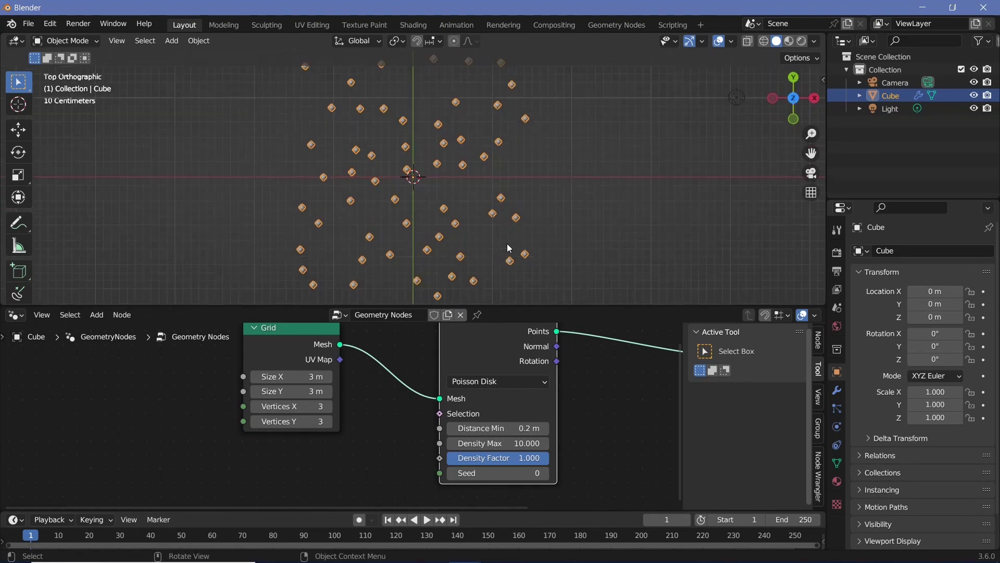
scroll(513, 165, down, 3)
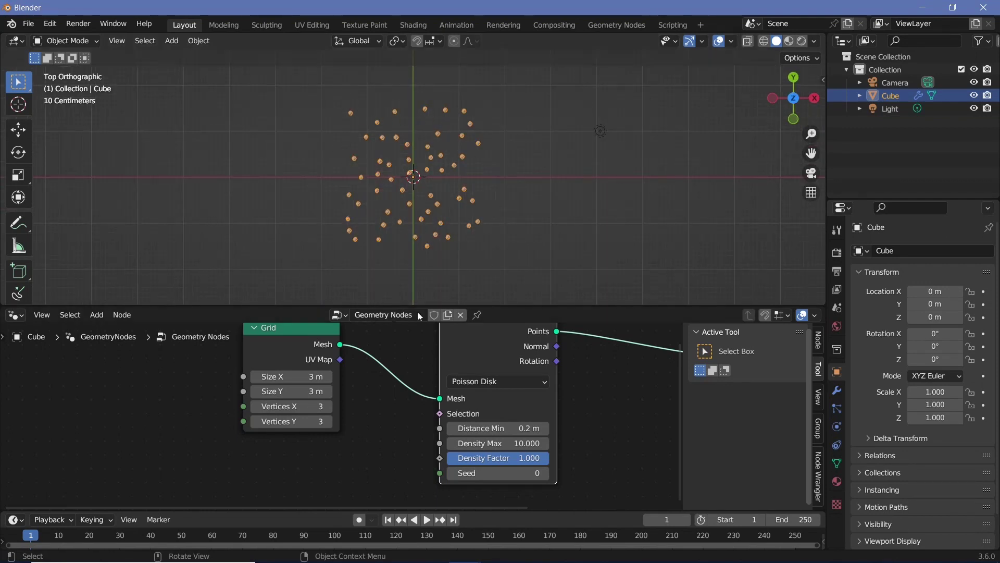
Make room in the node tree and insert a Delete Geometry node between Distribute Points on Faces and Group Output
scroll(317, 364, down, 2)
drag(317, 364, 271, 349)
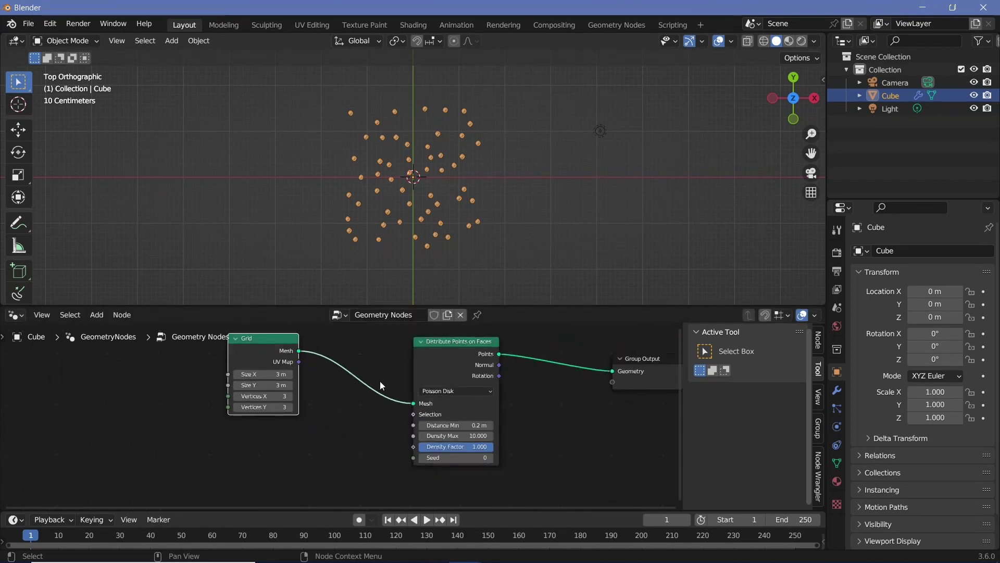
drag(452, 352, 359, 348)
key(shift+a)
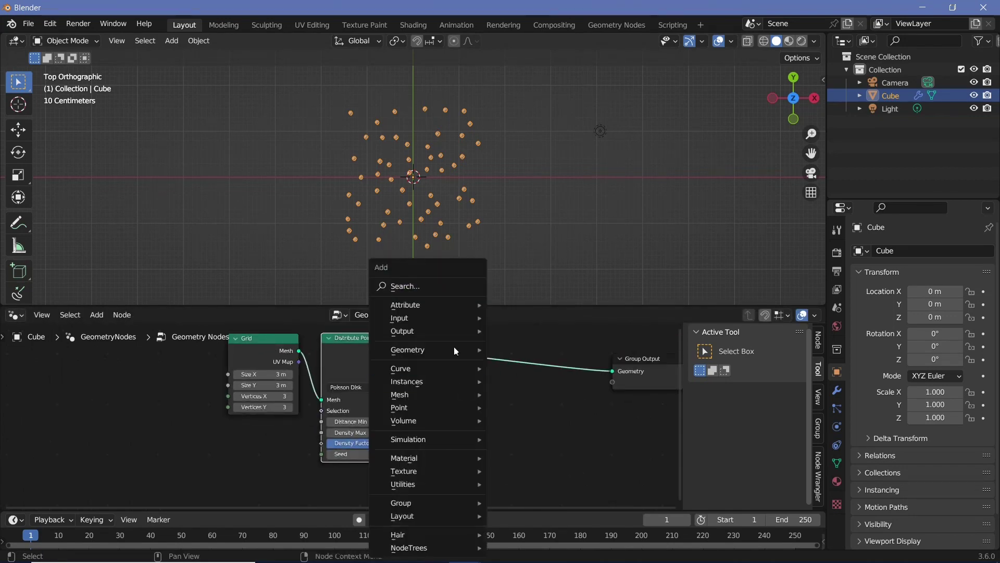
click(455, 284)
text(delete)
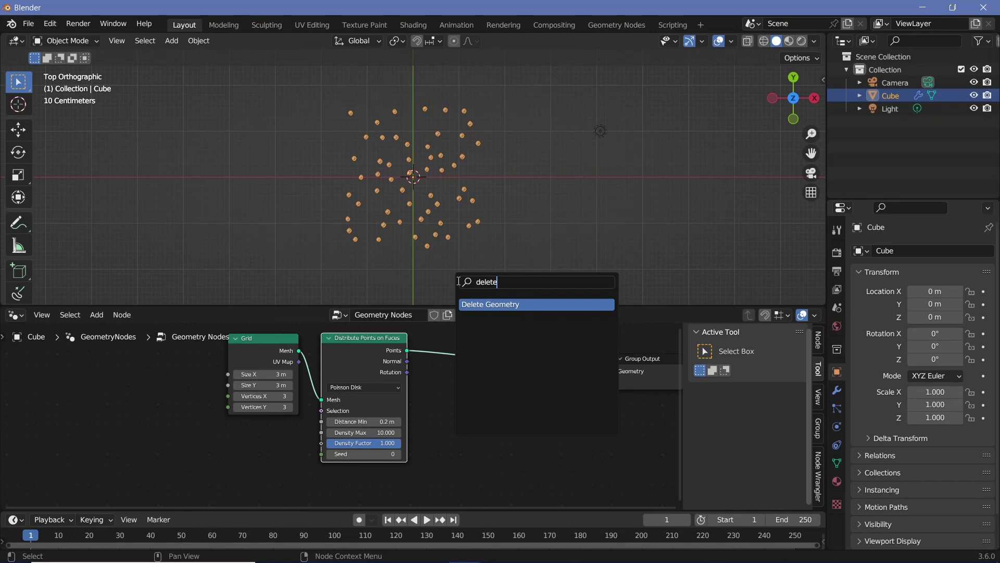
click(484, 302)
click(530, 365)
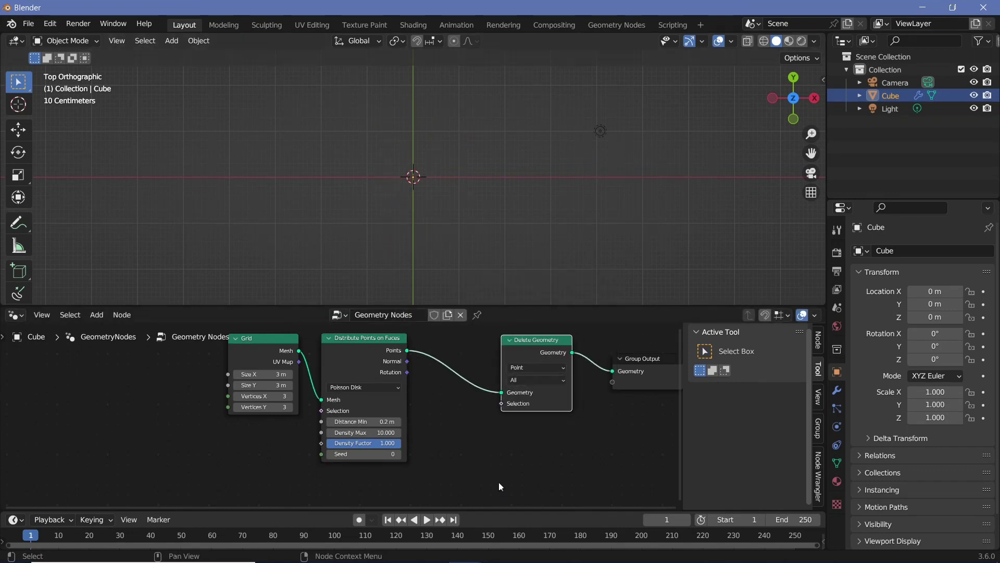
Add a Position node and place it below the Distribute Points on Faces node
middle_drag(498, 483, 498, 434)
key(shift+s)
key(shift+a)
click(434, 282)
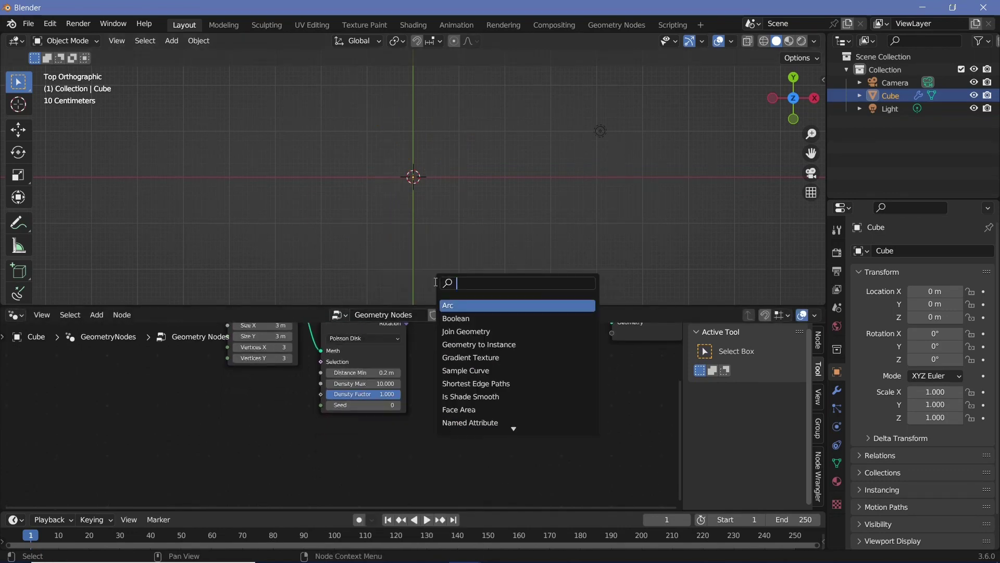
text(position)
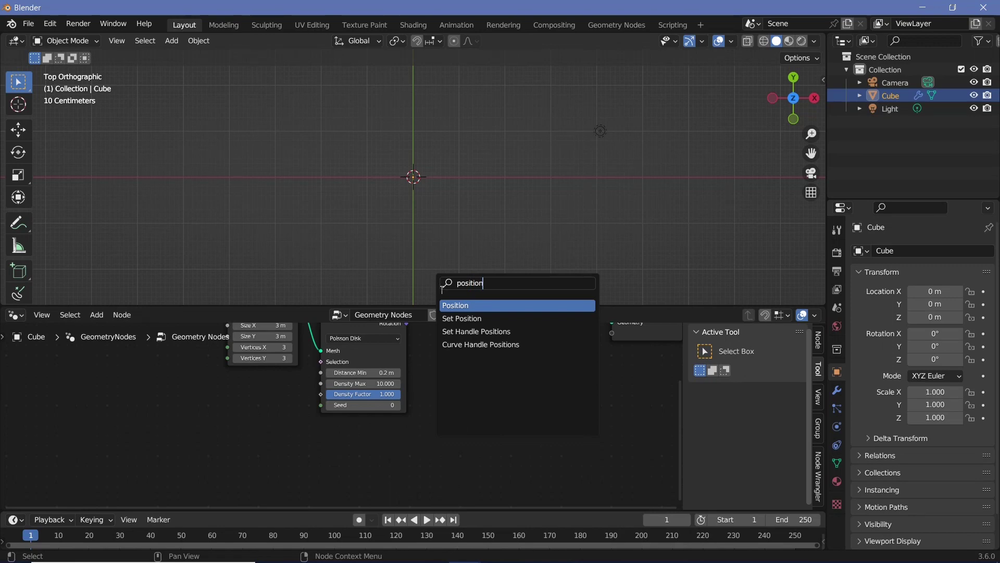
key(Return)
click(359, 451)
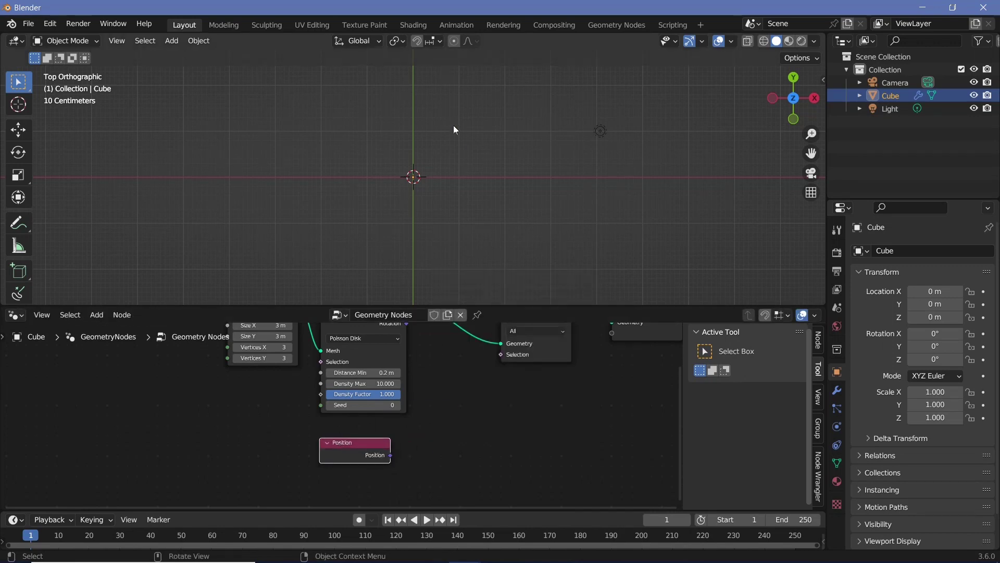
drag(386, 459, 367, 456)
Add a Vector Math node set to Length, connect Position to its Vector input, and place both nodes side by side
key(shift+a)
click(440, 287)
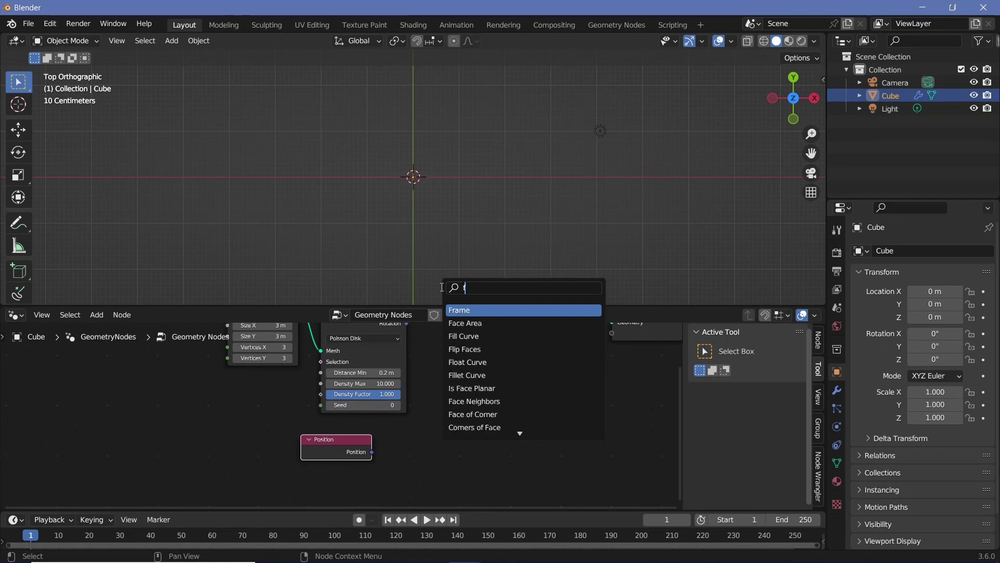
text(vecto)
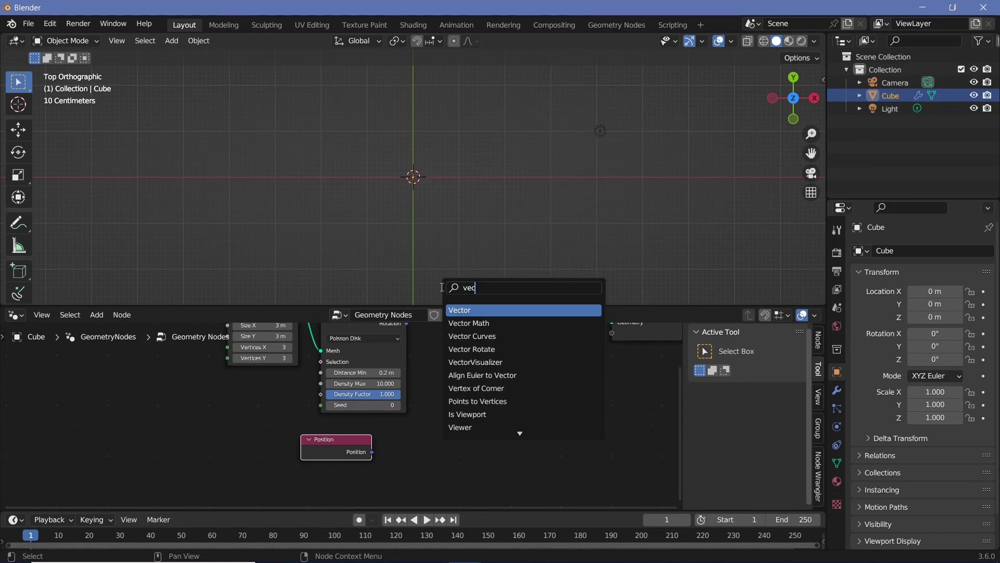
click(485, 322)
click(443, 424)
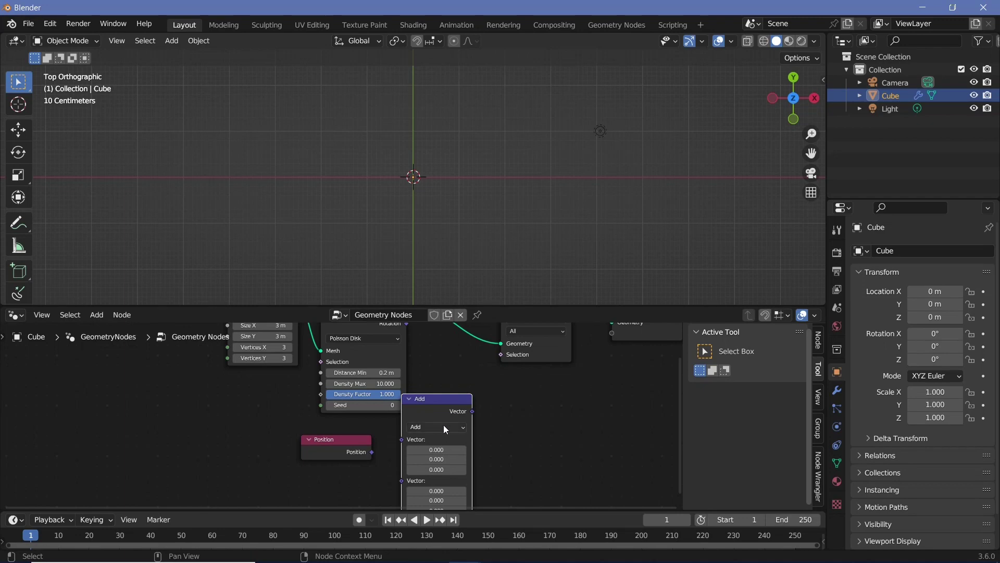
click(444, 424)
click(448, 275)
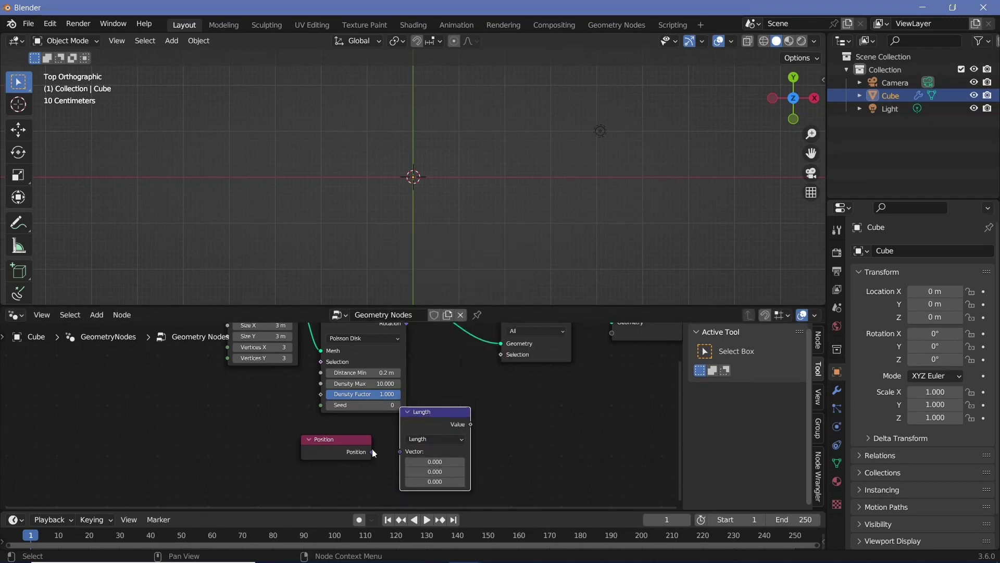
drag(373, 452, 400, 455)
drag(338, 444, 304, 446)
drag(429, 417, 378, 433)
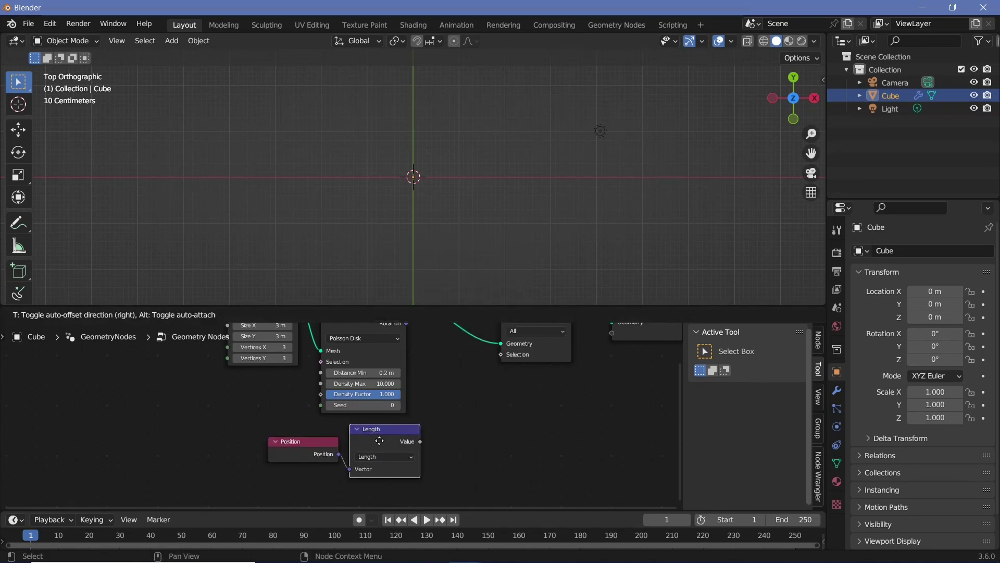
Add a Compare node, feeding the Length value into A and its Result into the Delete Geometry node's Selection
key(shift+a)
text(cm)
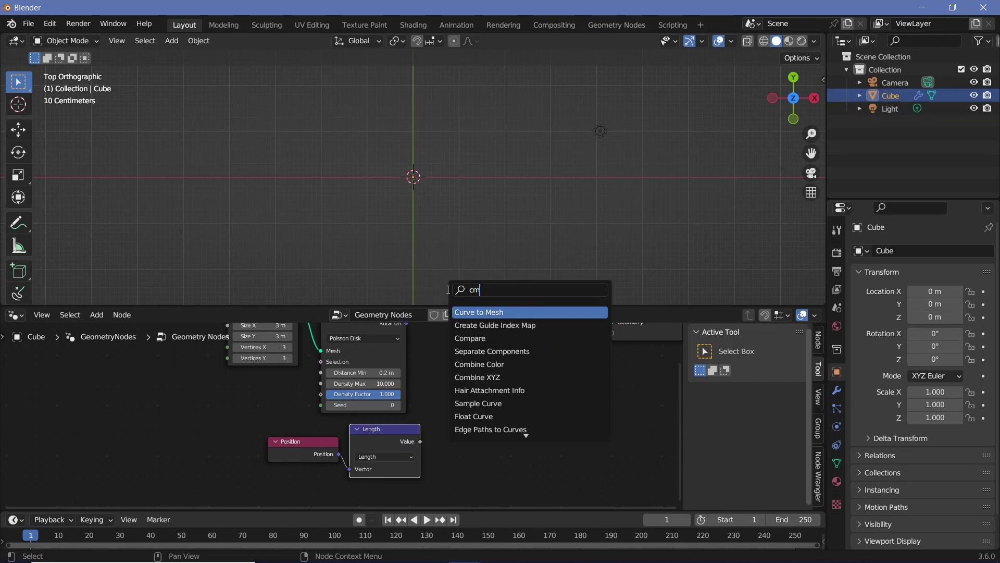
key(BackSpace)
text(ompare)
key(Return)
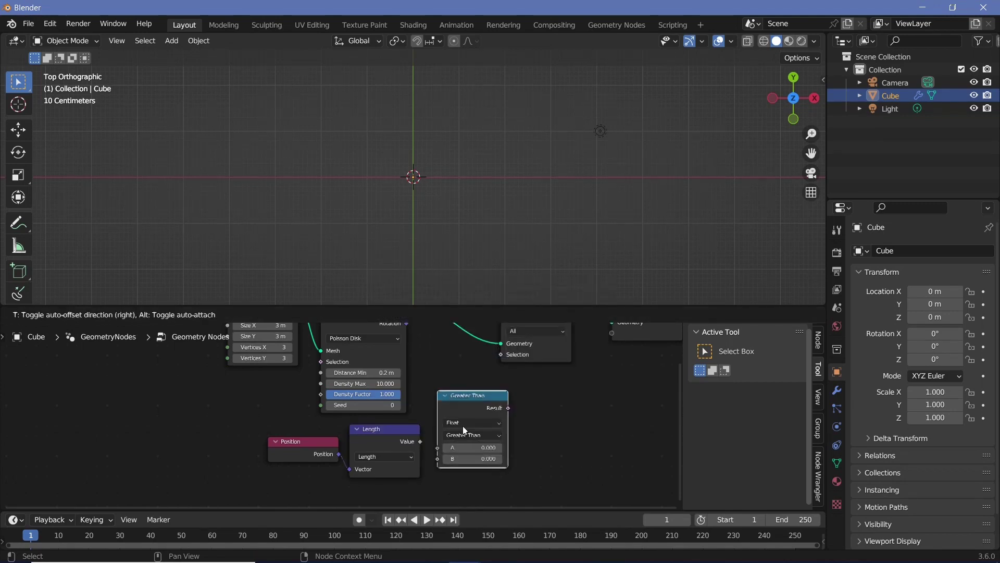
click(463, 431)
drag(421, 441, 438, 447)
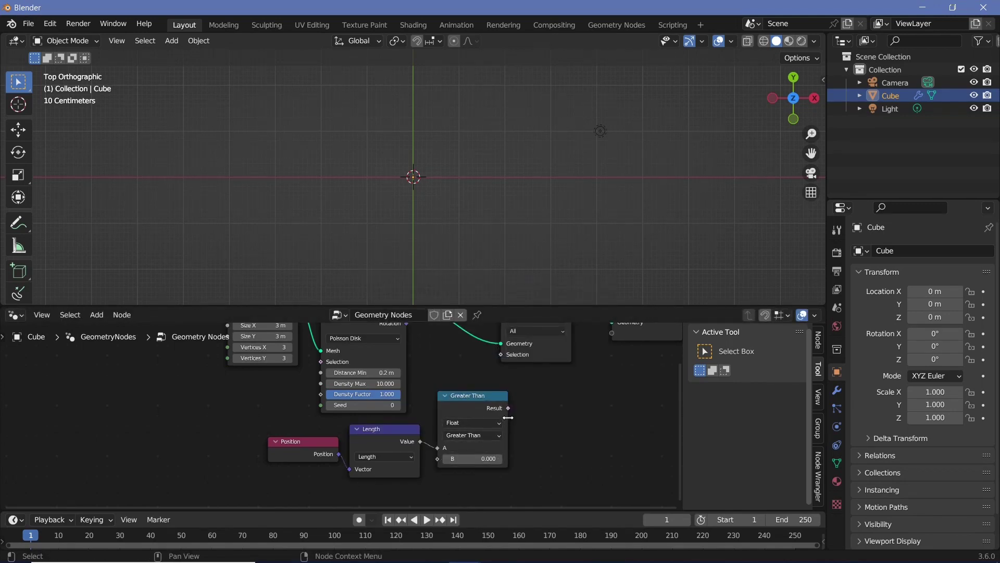
drag(509, 408, 502, 355)
Set the Greater Than node's B threshold to 1.5 so that points outside that radius are deleted
middle_drag(426, 369, 500, 436)
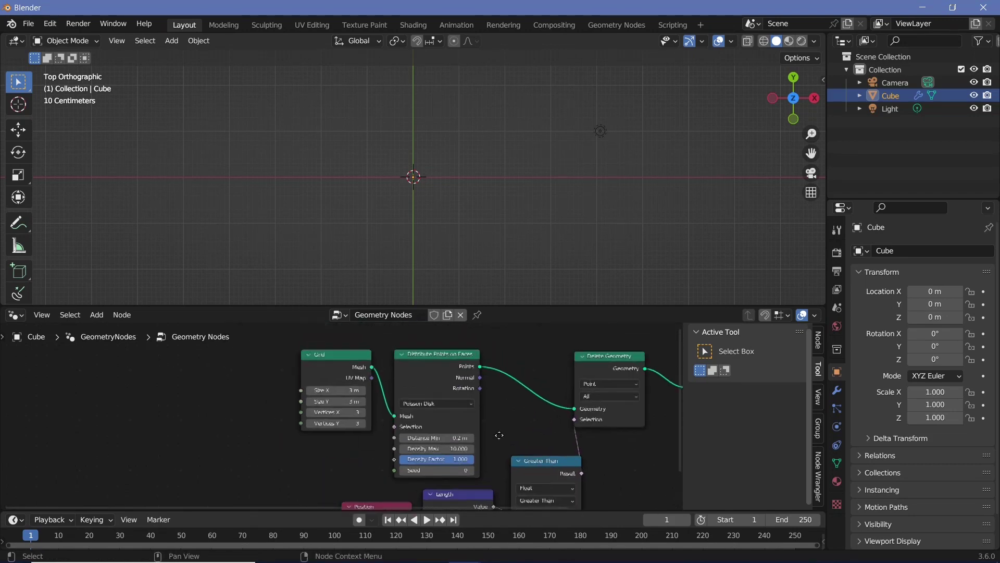
click(446, 386)
middle_drag(548, 391, 523, 323)
scroll(521, 448, up, 3)
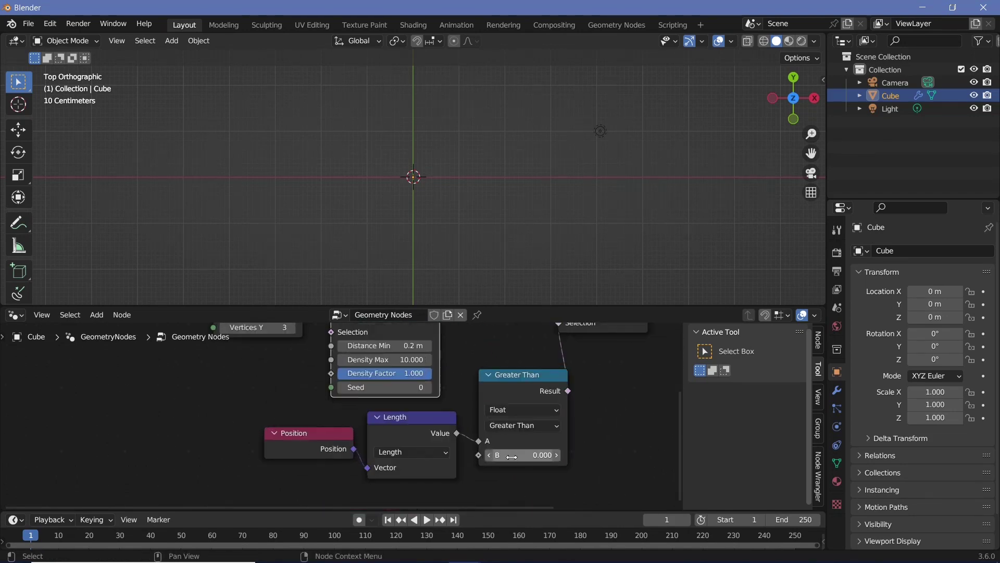
drag(511, 455, 554, 455)
click(512, 458)
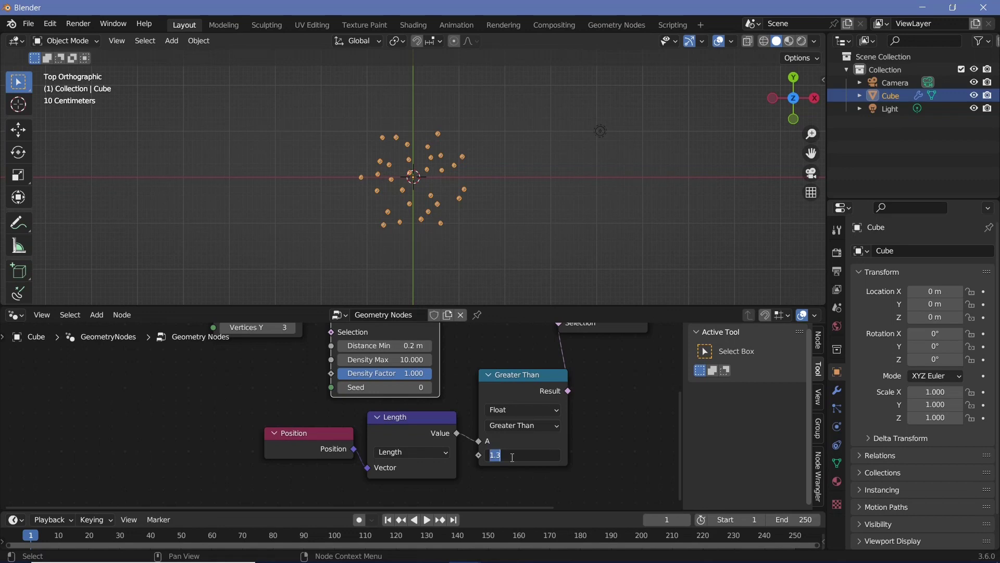
text(1)
key(Return)
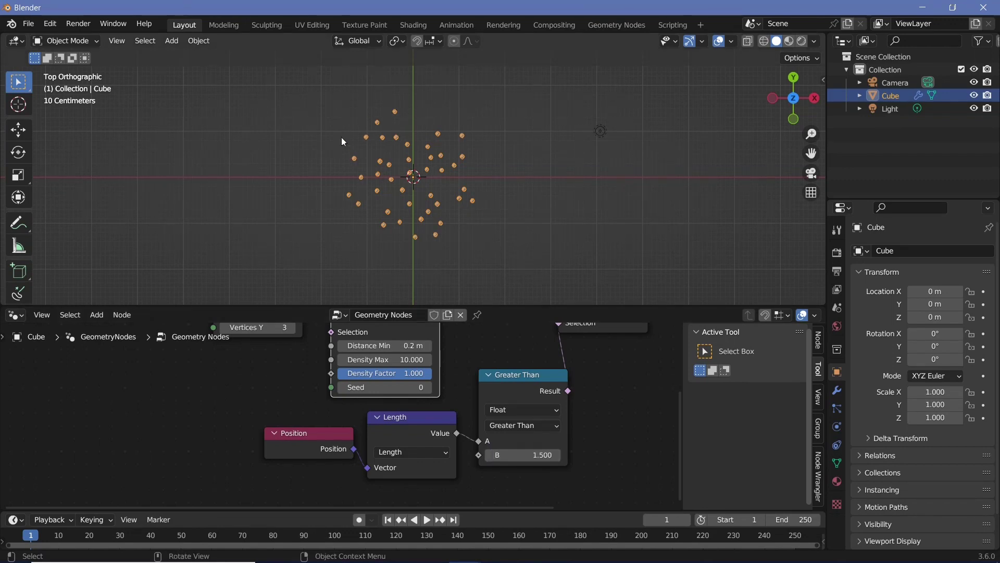
scroll(481, 386, up, 2)
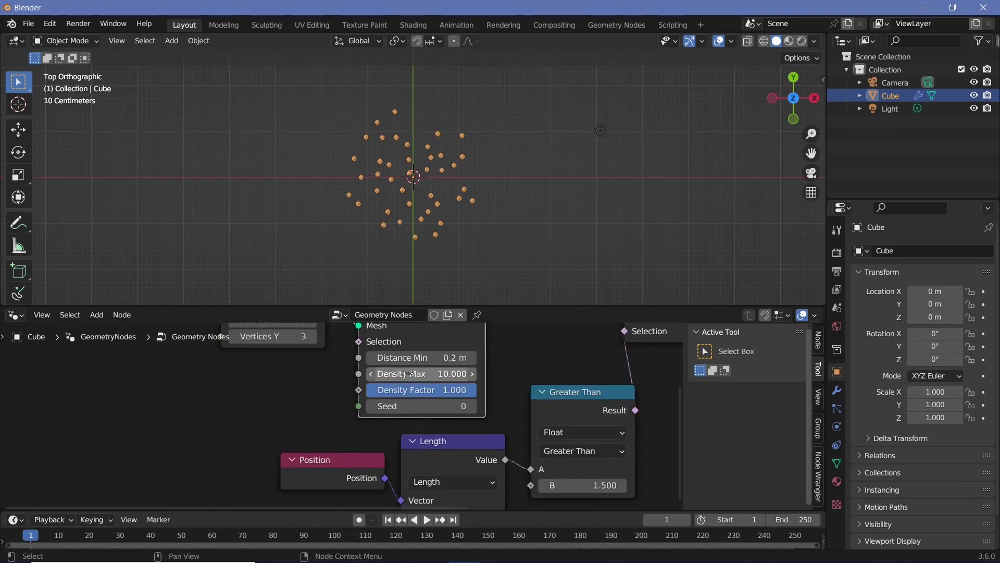
Set the Distribute Points on Faces node's Density Max to 5 after trying a much denser scatter
drag(411, 373, 471, 373)
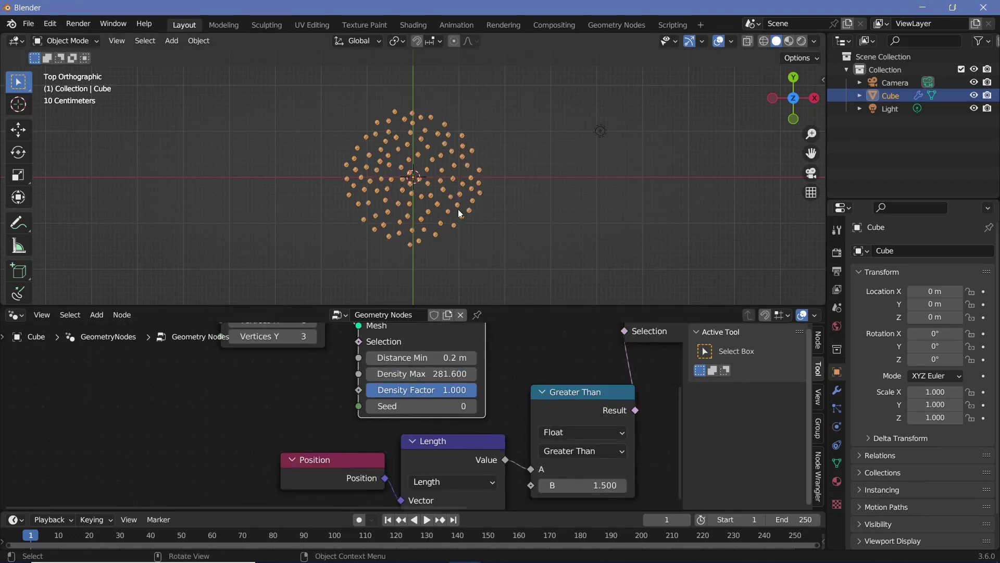
click(422, 375)
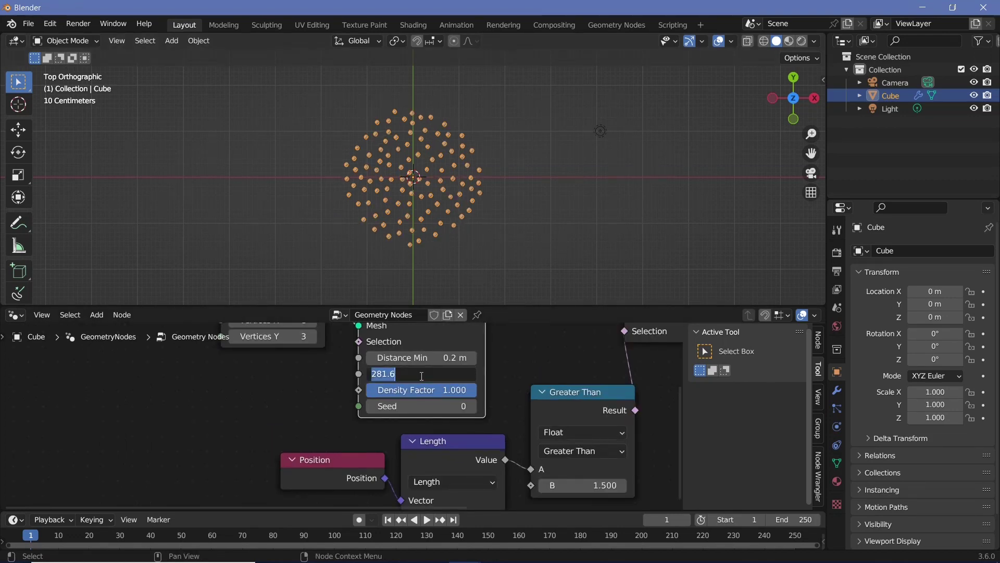
text(5)
key(Return)
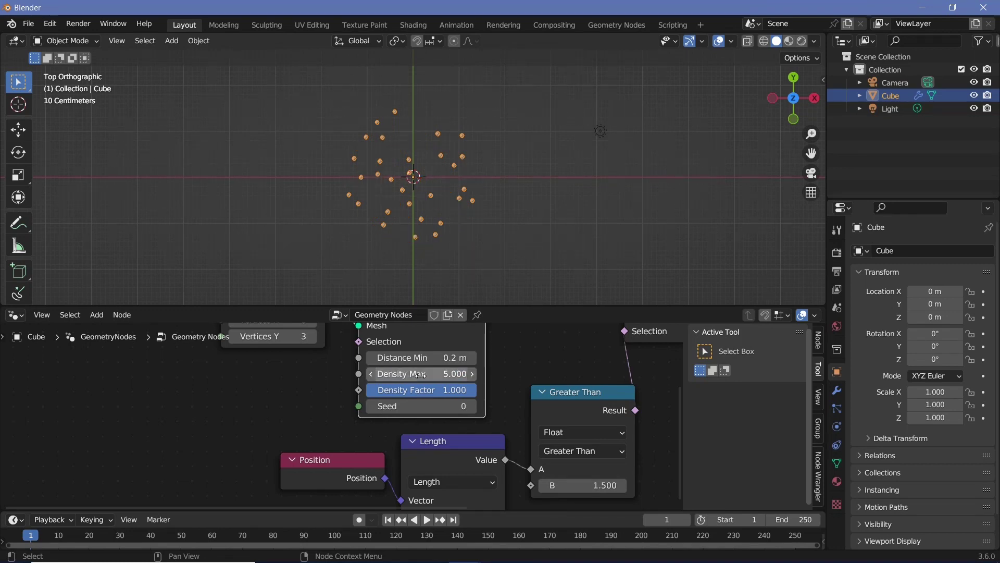
Add a Points to Vertices node on the link between Delete Geometry and Group Output
middle_drag(467, 246, 431, 180)
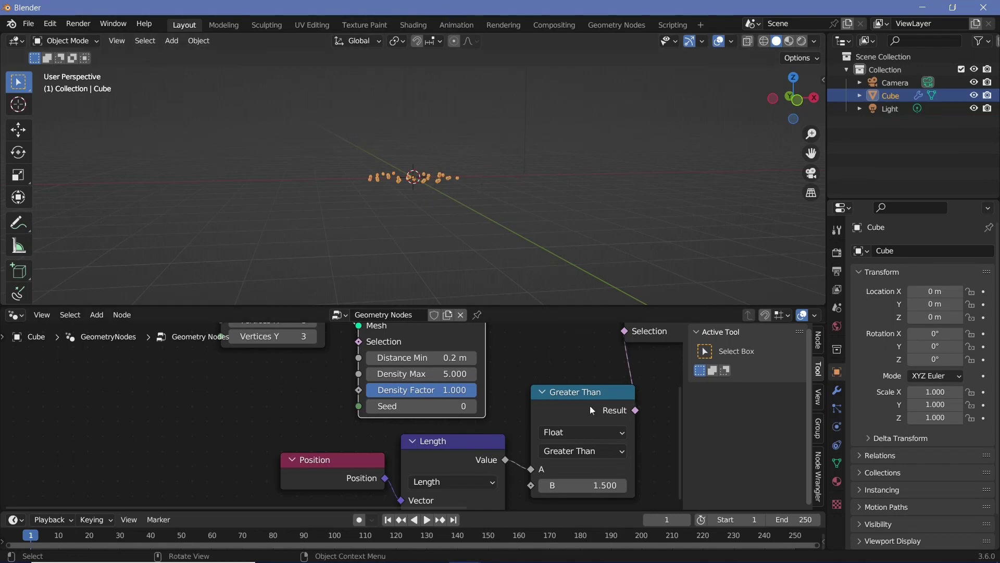
scroll(605, 391, down, 3)
middle_drag(621, 377, 451, 478)
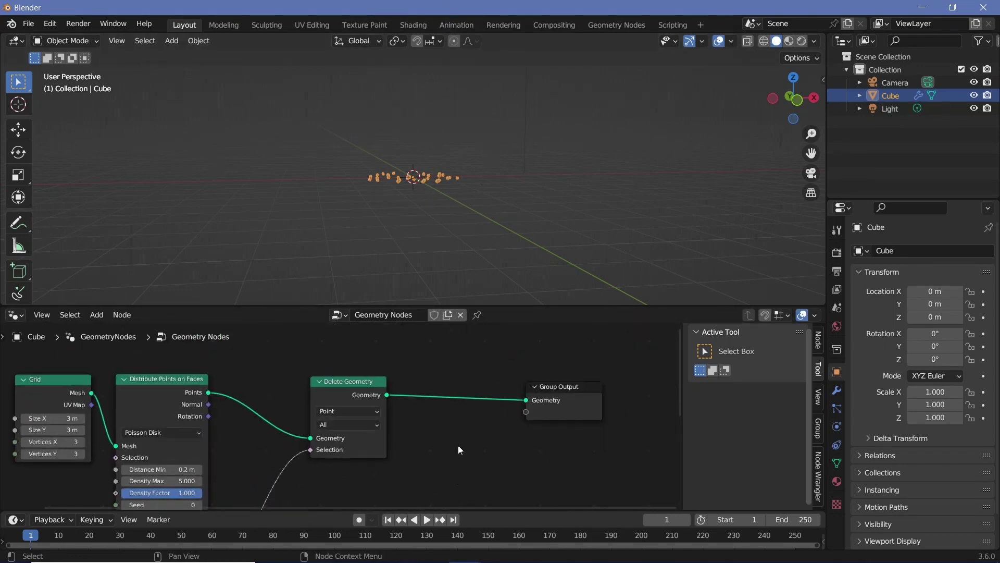
scroll(411, 226, up, 6)
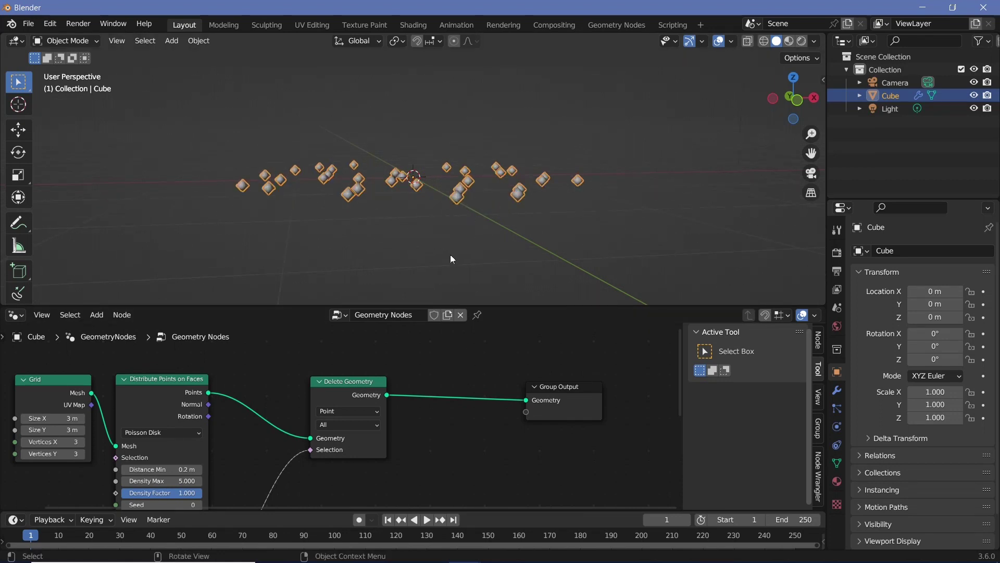
key(shift+a)
click(465, 289)
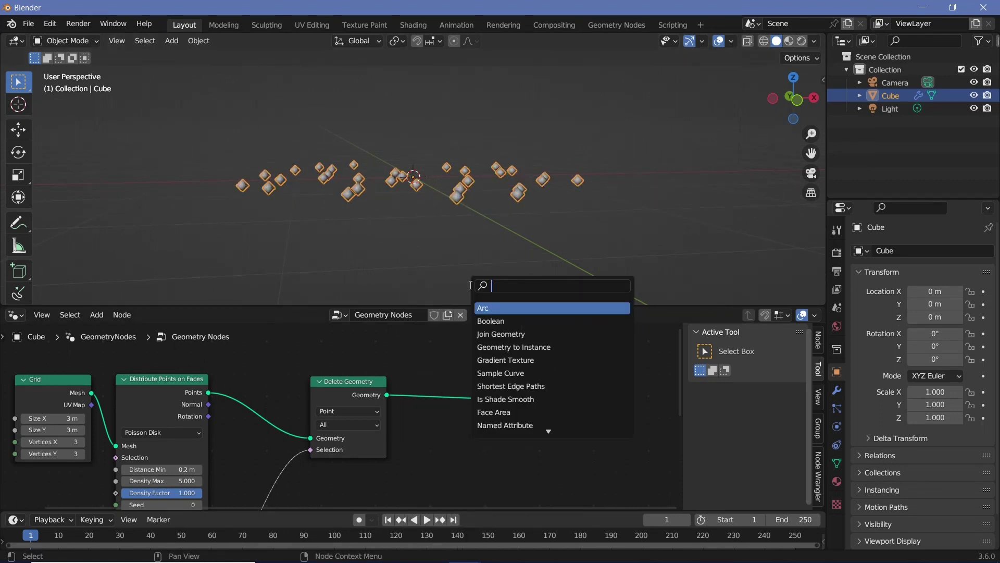
text(point to)
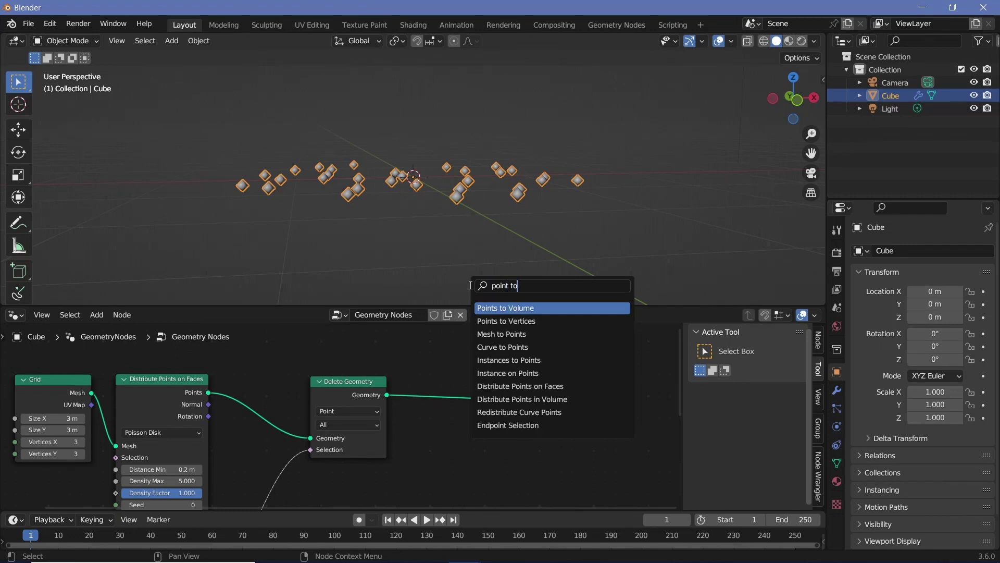
key(Down)
key(Return)
click(456, 424)
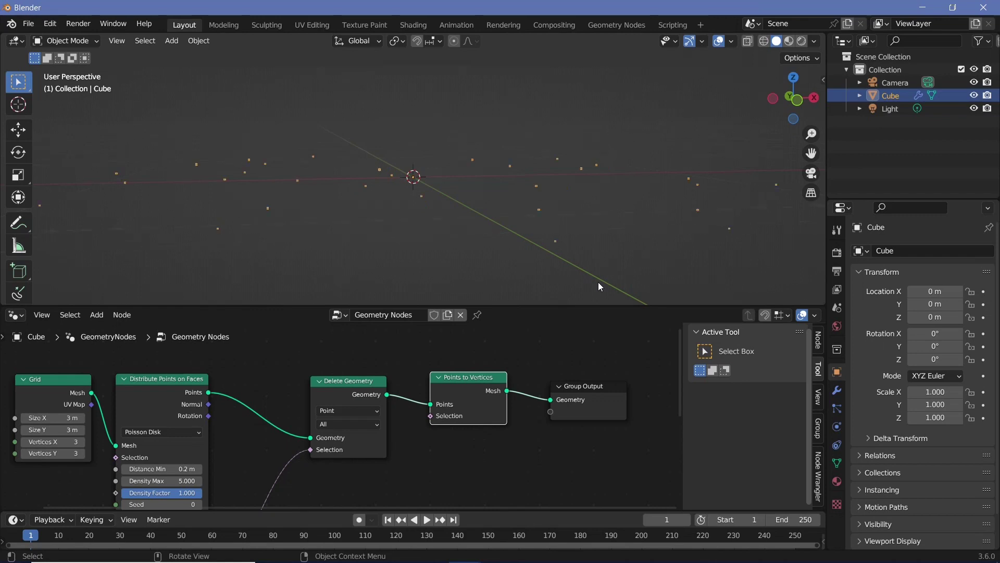
Add a Screw modifier to the cube below its Geometry Nodes modifier
click(838, 395)
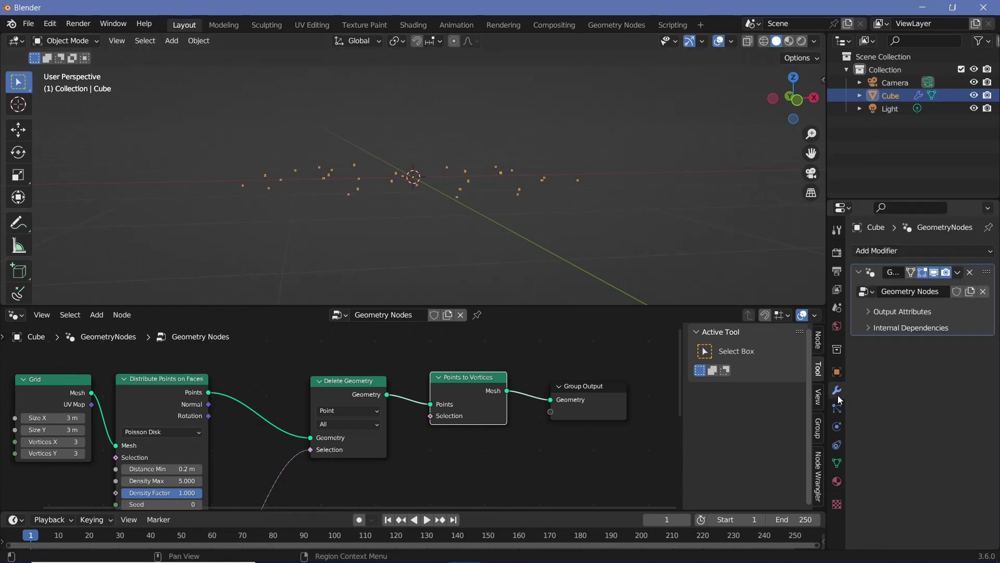
click(893, 255)
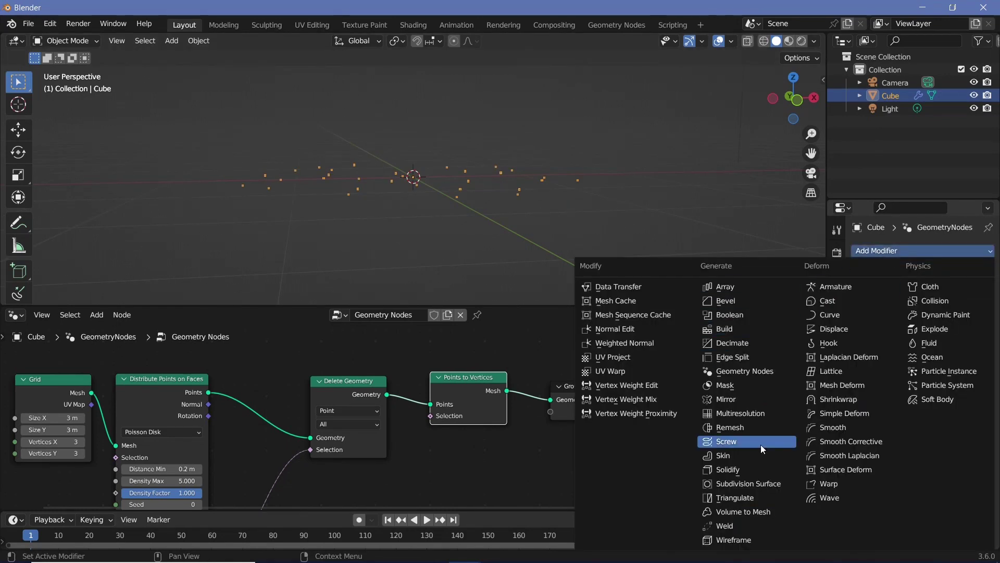
click(729, 442)
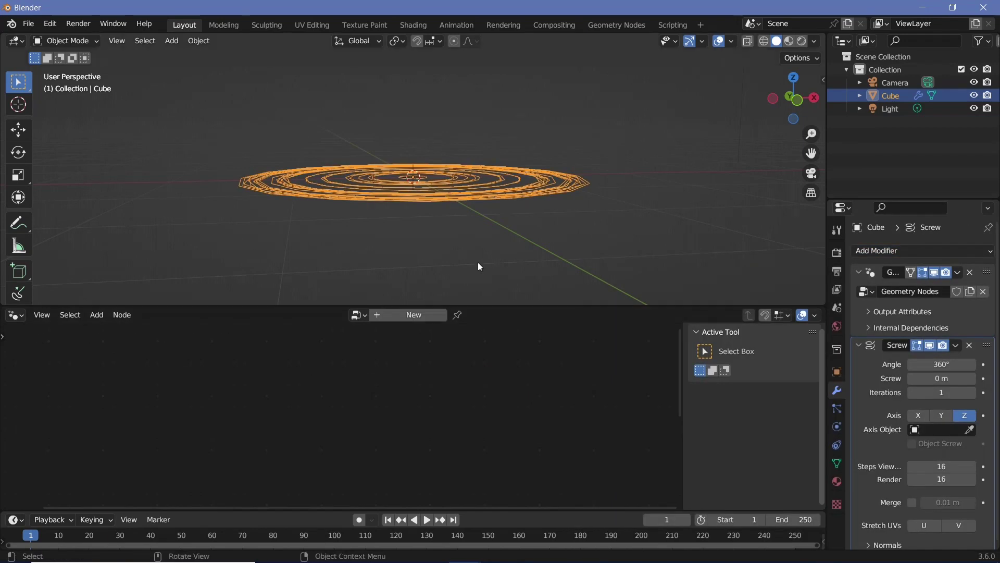
Set the Screw modifier's Screw offset to 5 m to stretch the rings into vertical spirals
middle_drag(518, 183, 457, 240)
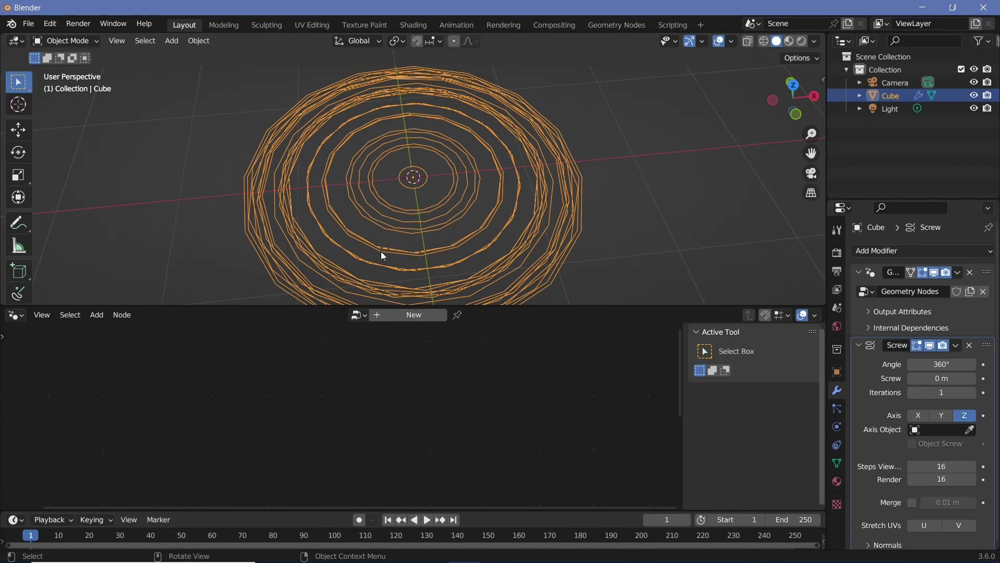
middle_drag(381, 253, 528, 212)
middle_drag(589, 259, 612, 266)
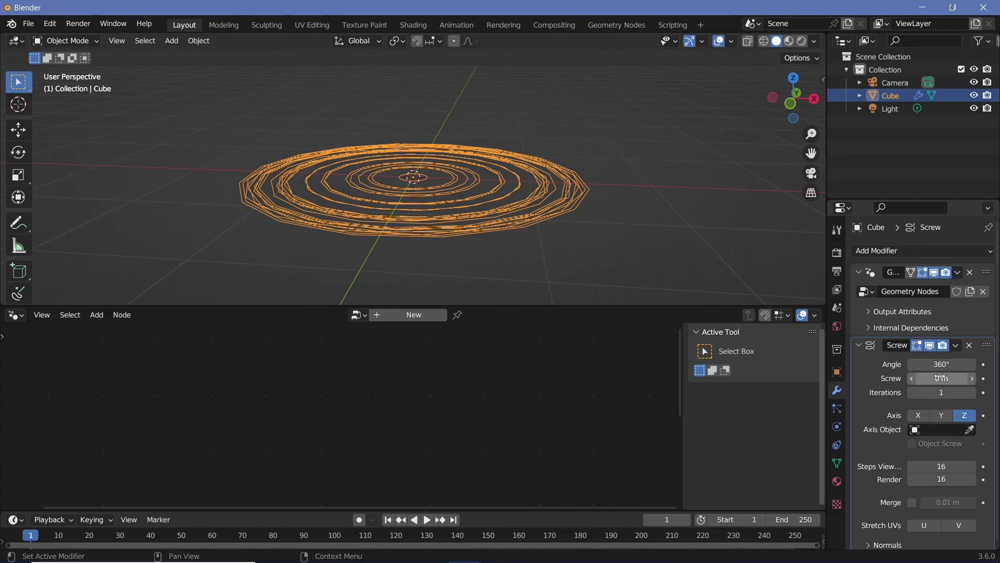
drag(941, 378, 975, 378)
middle_drag(562, 201, 503, 214)
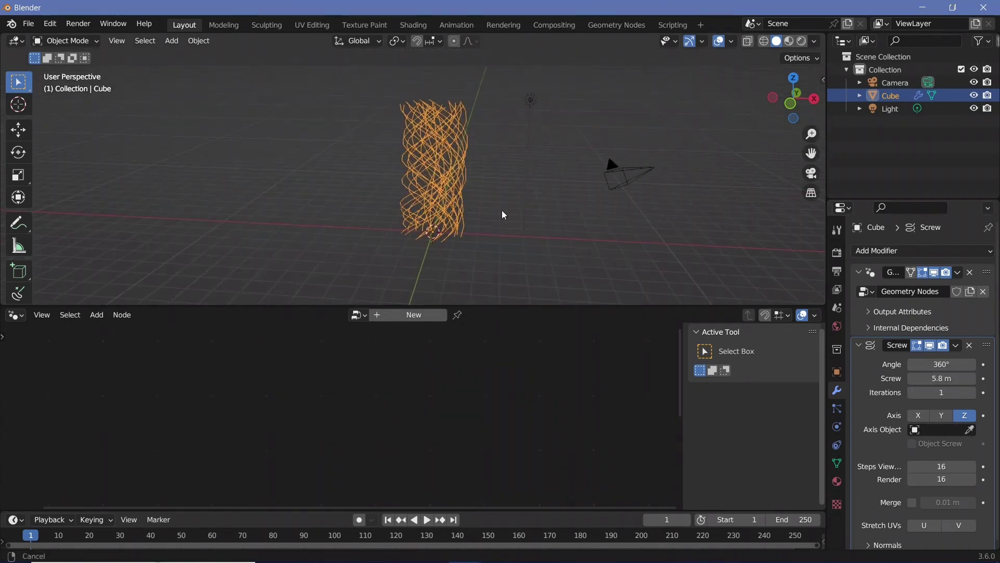
click(946, 378)
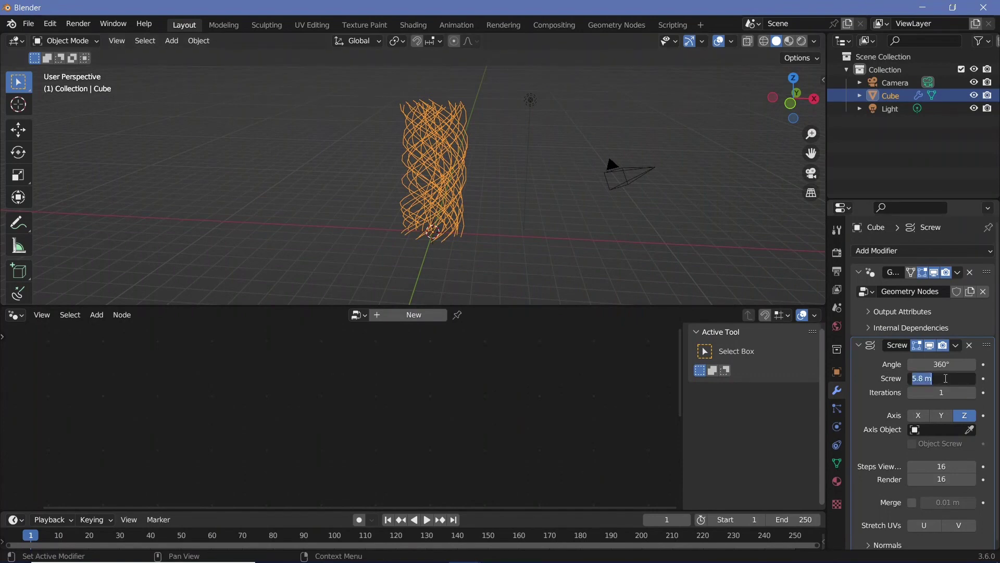
text(5)
key(Return)
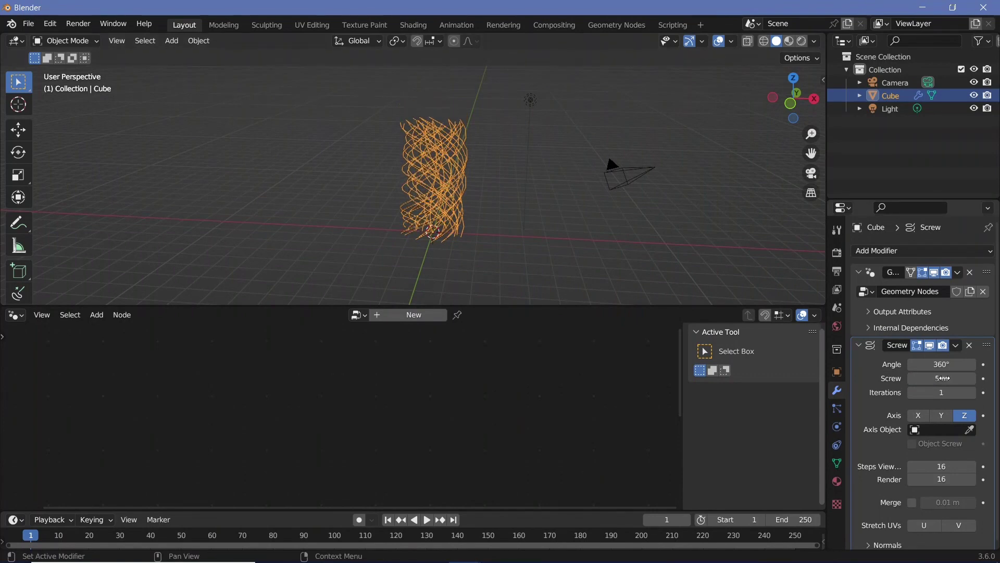
Set the Screw modifier's Iterations to 3 and its Screw offset to 10 m
click(972, 393)
scroll(531, 208, down, 3)
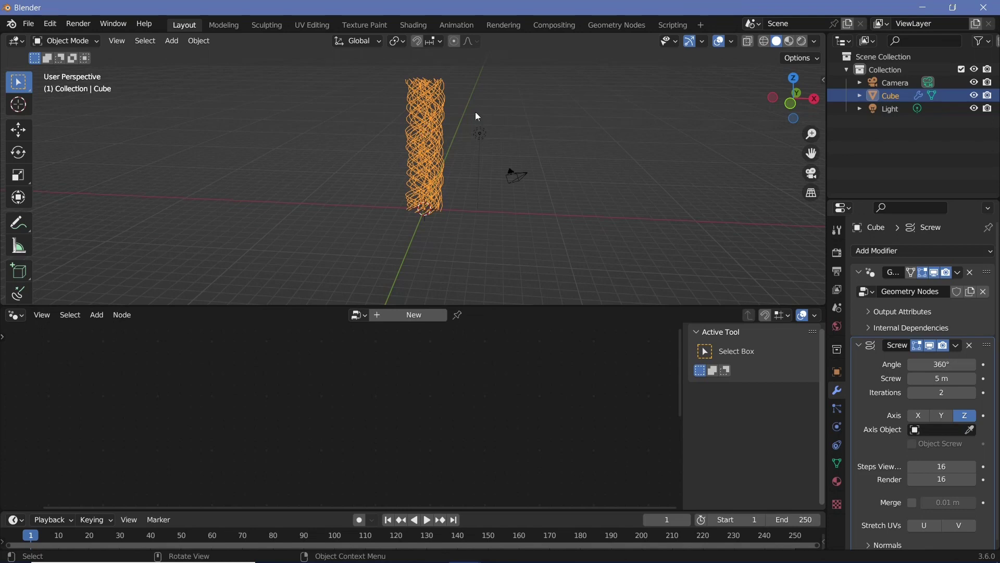
click(974, 394)
scroll(449, 236, up, 3)
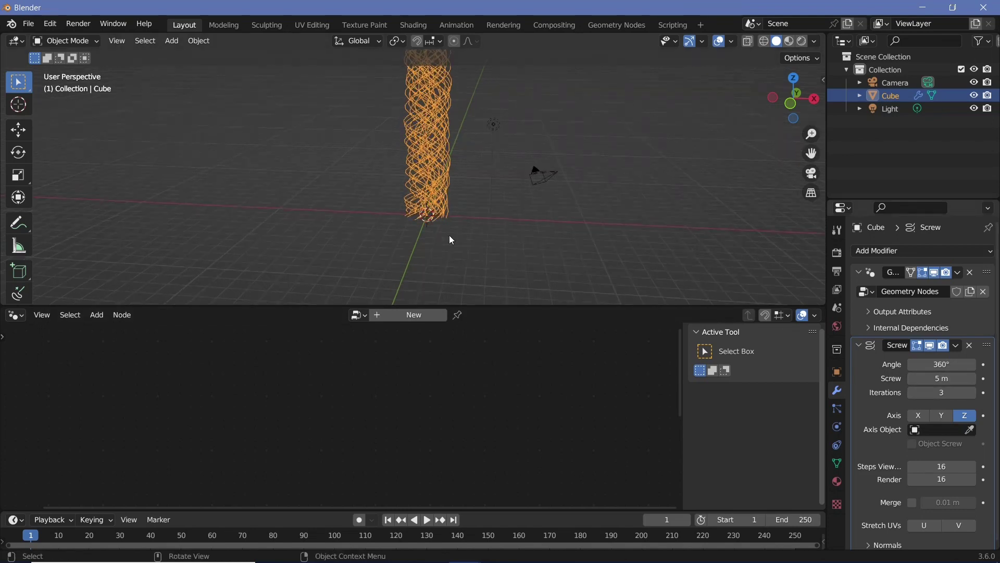
click(938, 374)
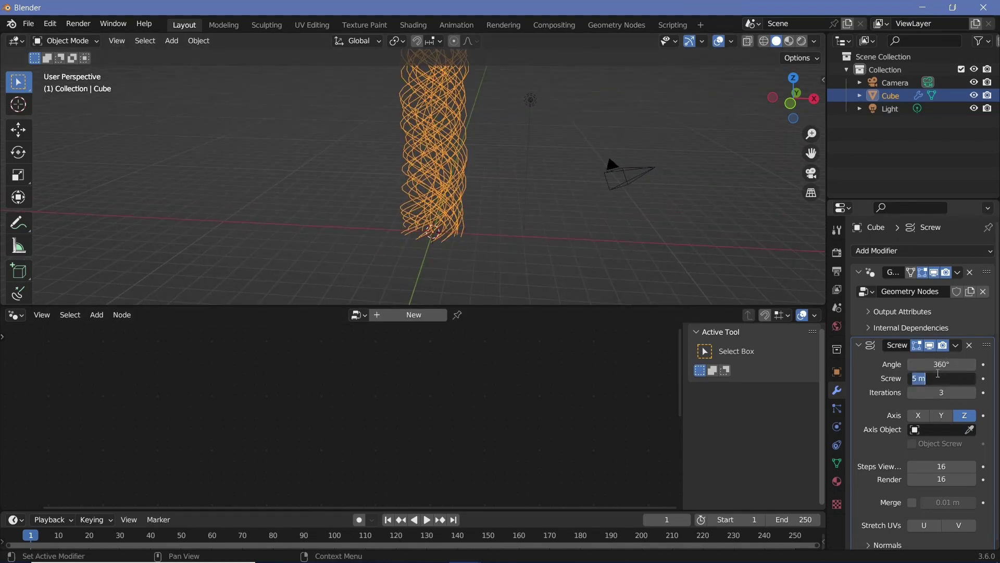
text(10)
key(Return)
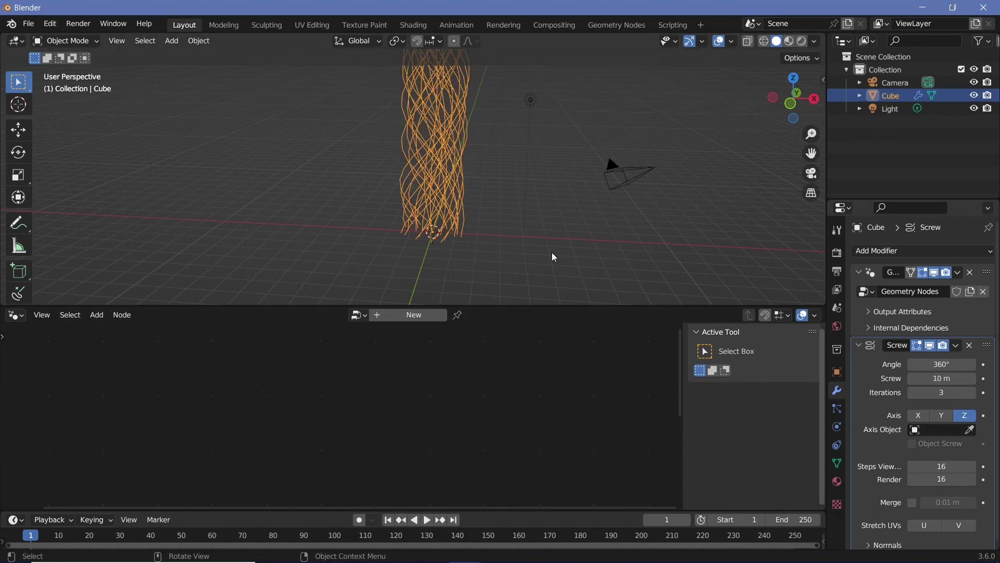
Smooth the spiral strands by setting the Screw modifier's Steps Viewport and Render both to 100
scroll(408, 202, up, 7)
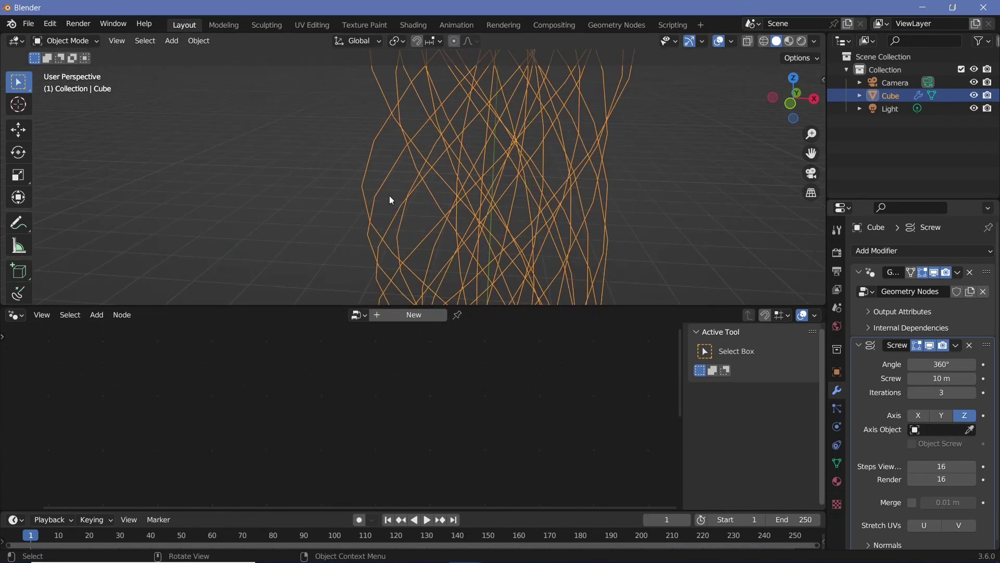
middle_drag(383, 183, 432, 186)
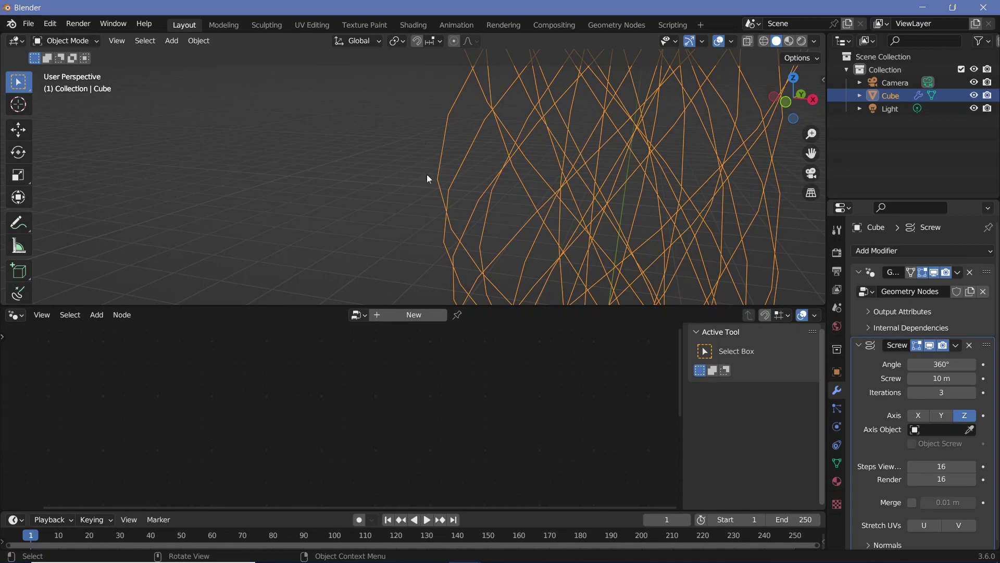
scroll(888, 401, down, 1)
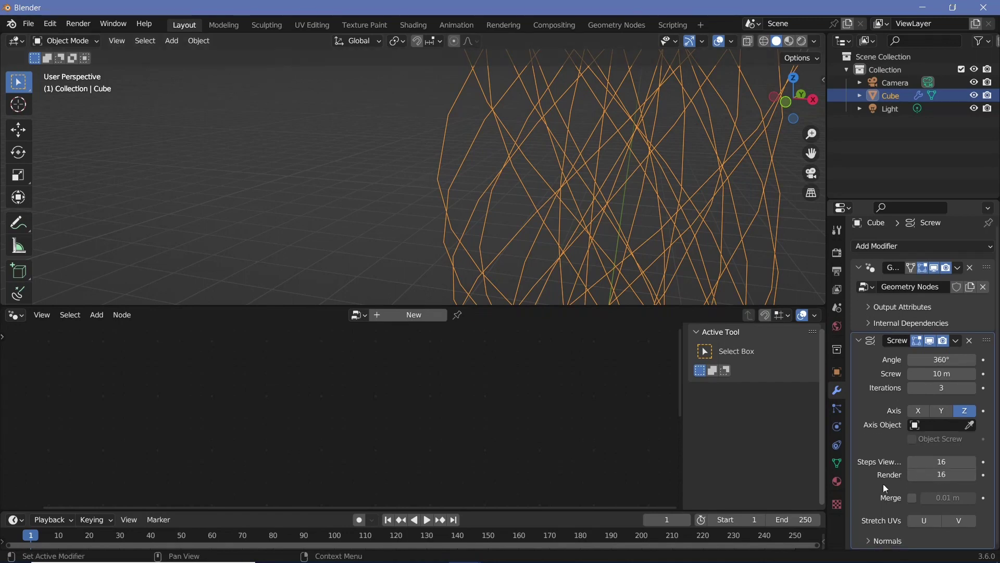
click(940, 463)
text(100)
key(Return)
click(944, 476)
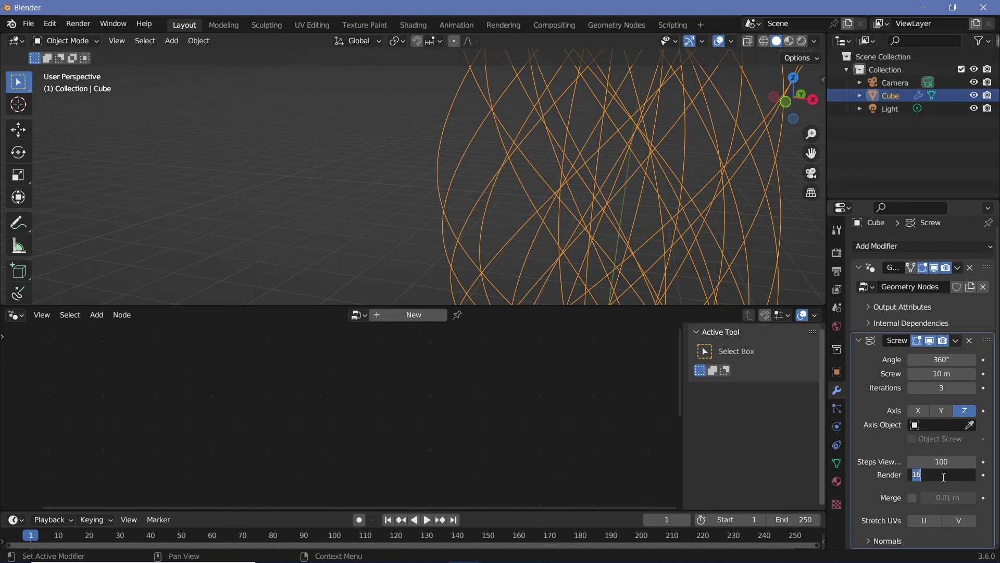
text(1)
key(Return)
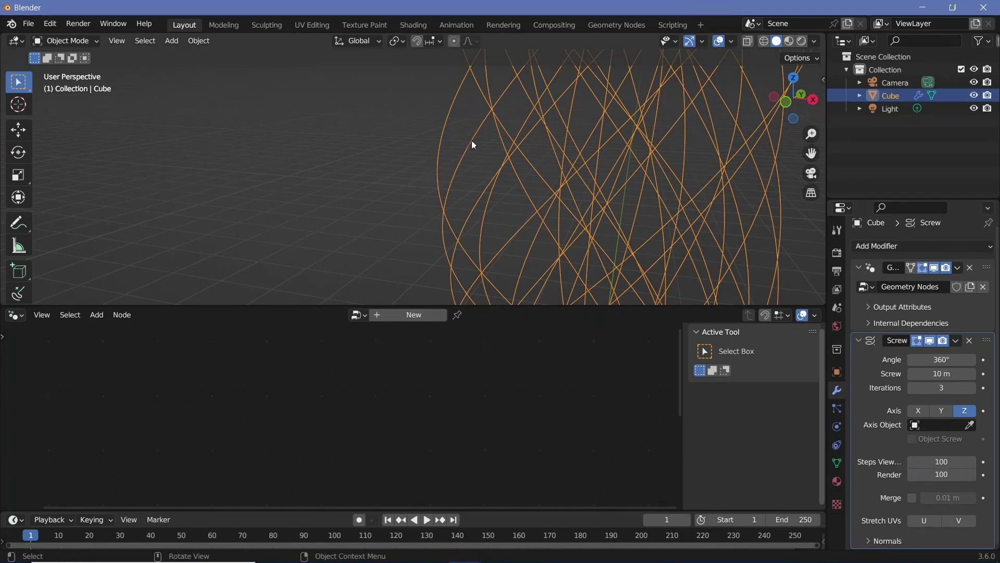
Try a Screw modifier Angle of 785° for a tighter twist and set it back to 360°
scroll(471, 140, down, 8)
scroll(458, 152, up, 3)
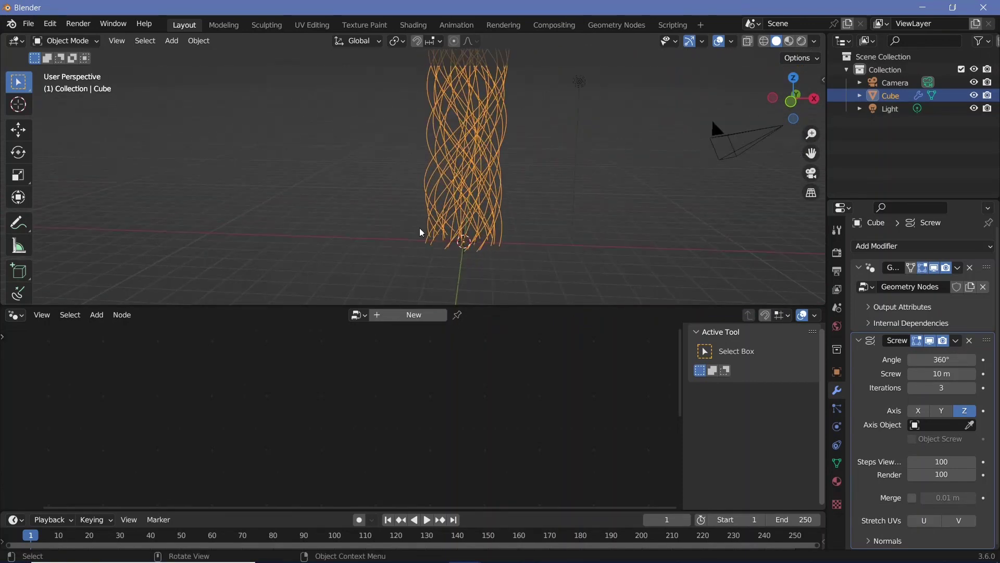
drag(931, 360, 985, 361)
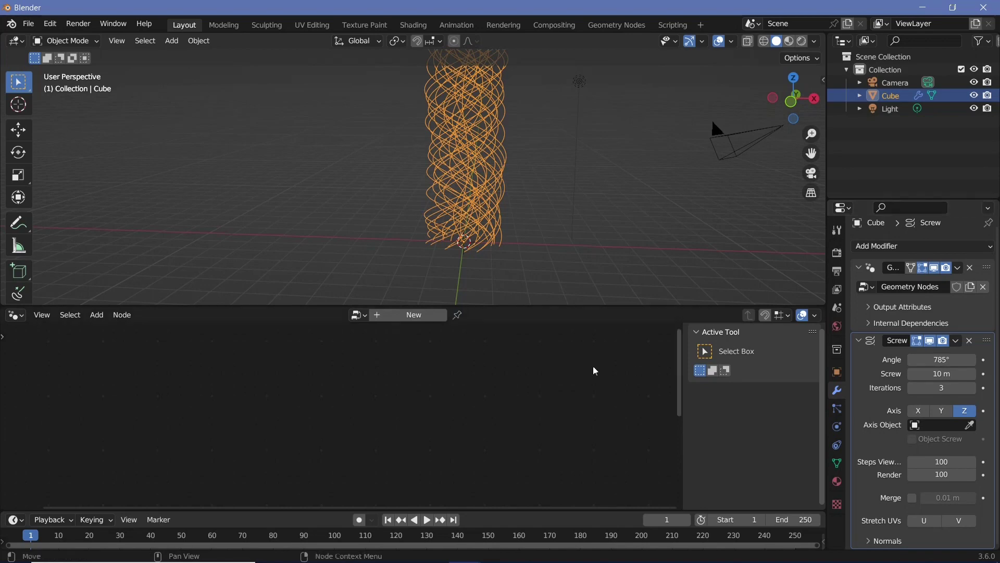
scroll(460, 164, down, 5)
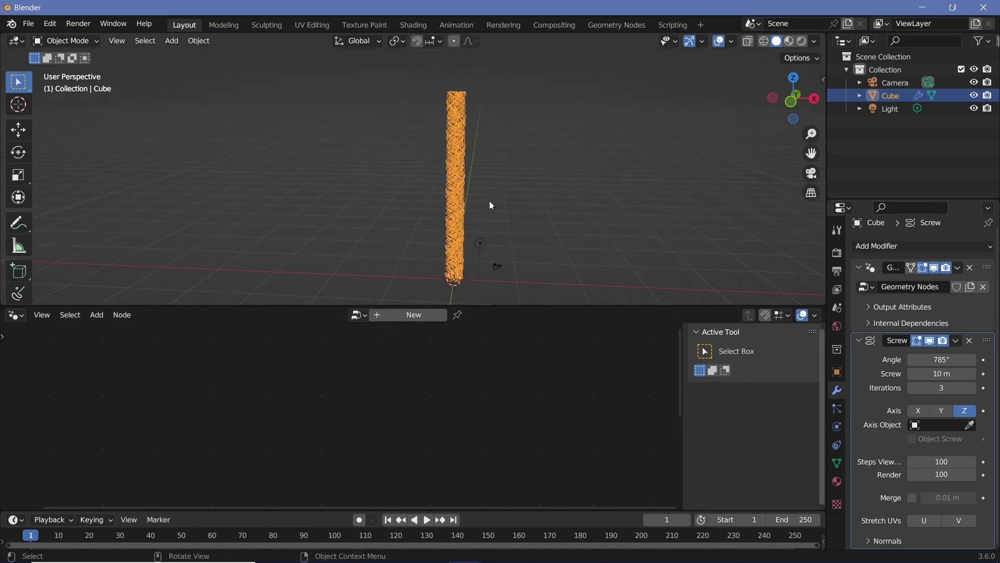
click(951, 360)
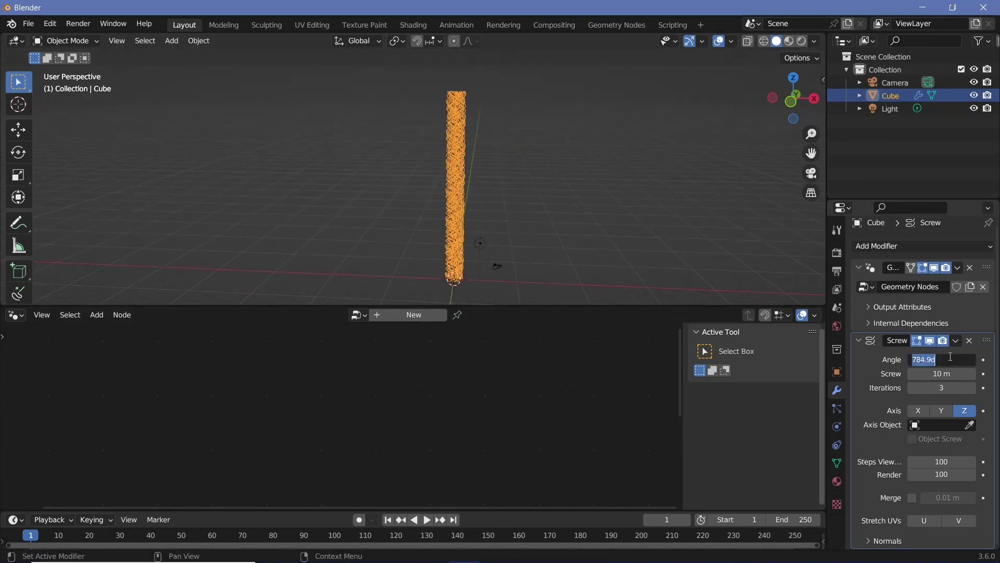
text(360)
key(Return)
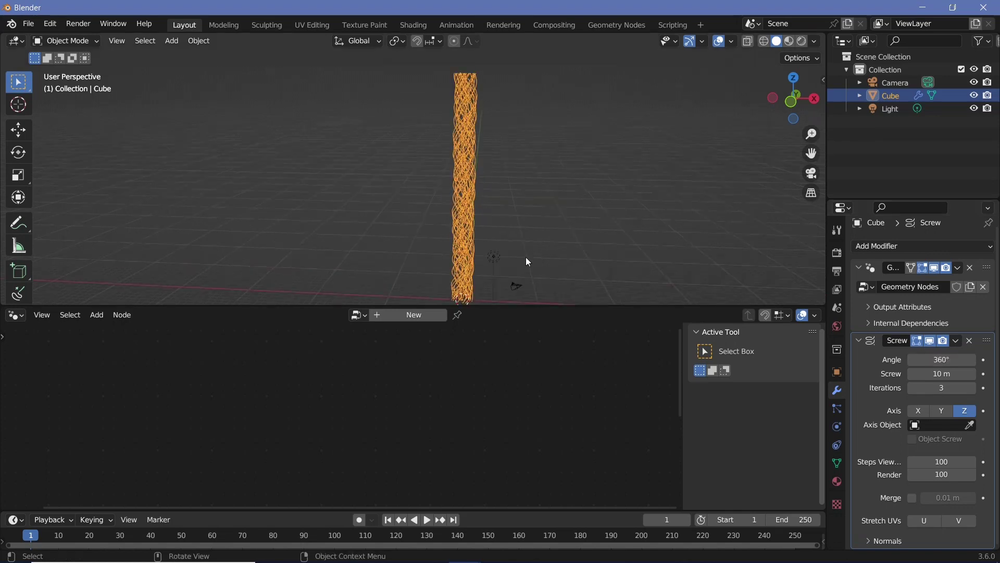
Add a Bezier curve at the base of the twisted strands
scroll(523, 256, up, 4)
shift+middle_drag(498, 178, 455, 139)
scroll(454, 140, up, 3)
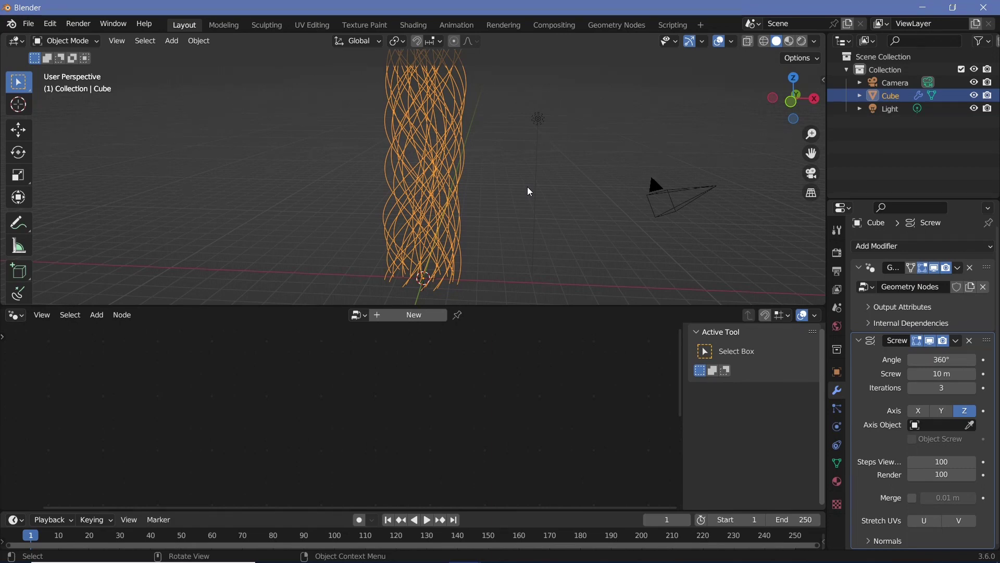
key(shift+a)
mouse_move(496, 228)
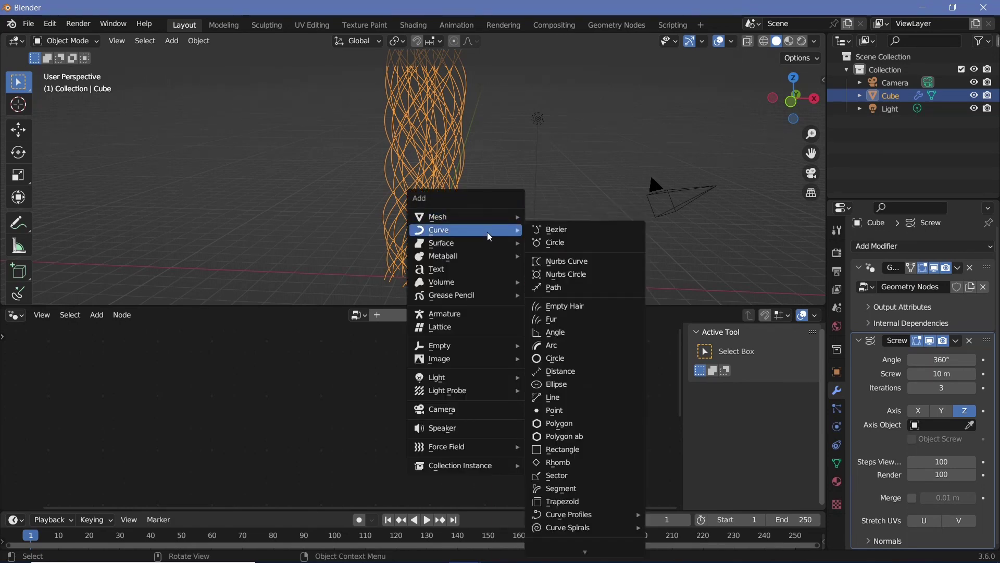
click(573, 233)
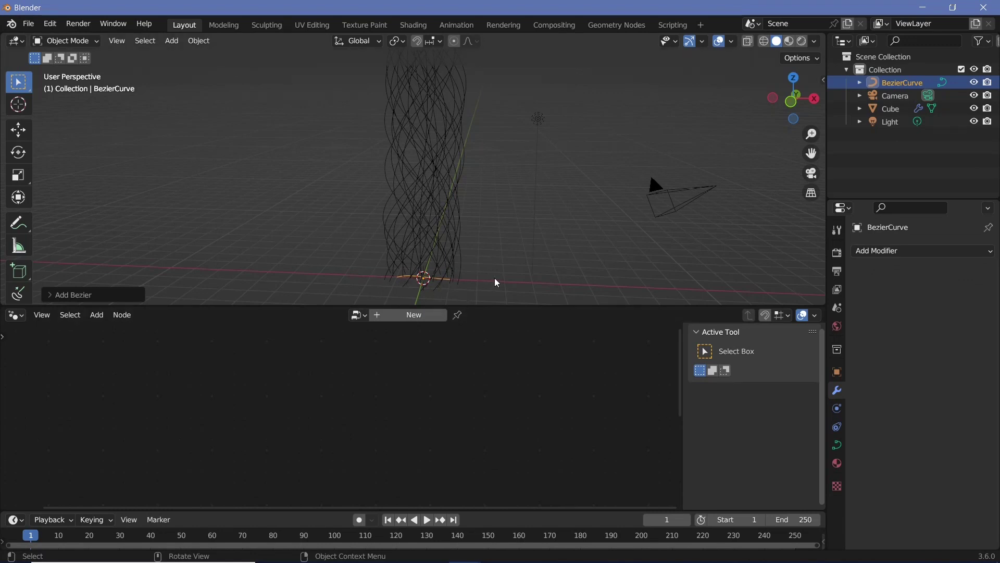
middle_drag(436, 304, 451, 267)
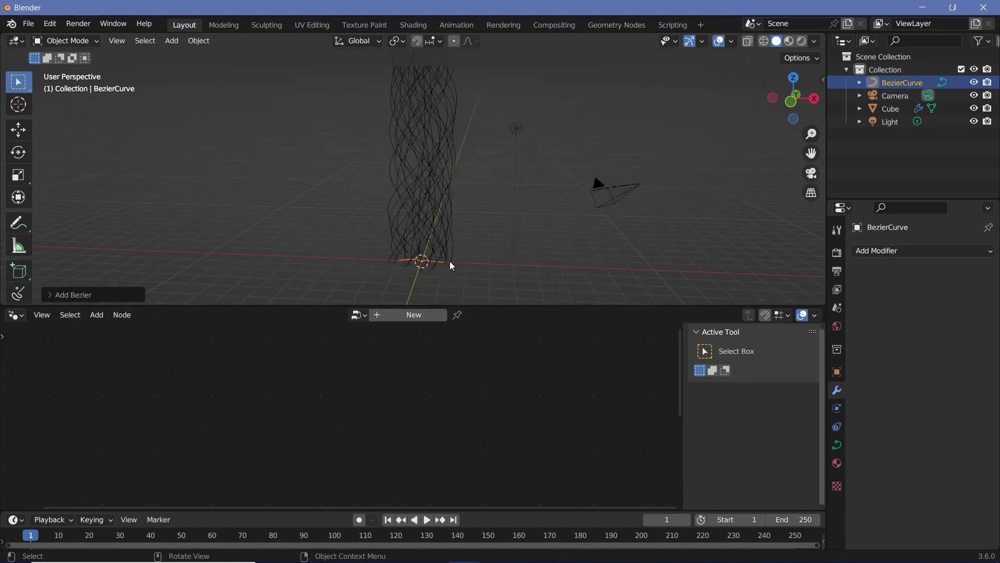
Rotate the Bezier curve 90° about the global Y axis and raise it along Z so it starts at the strands' base
text(ry90)
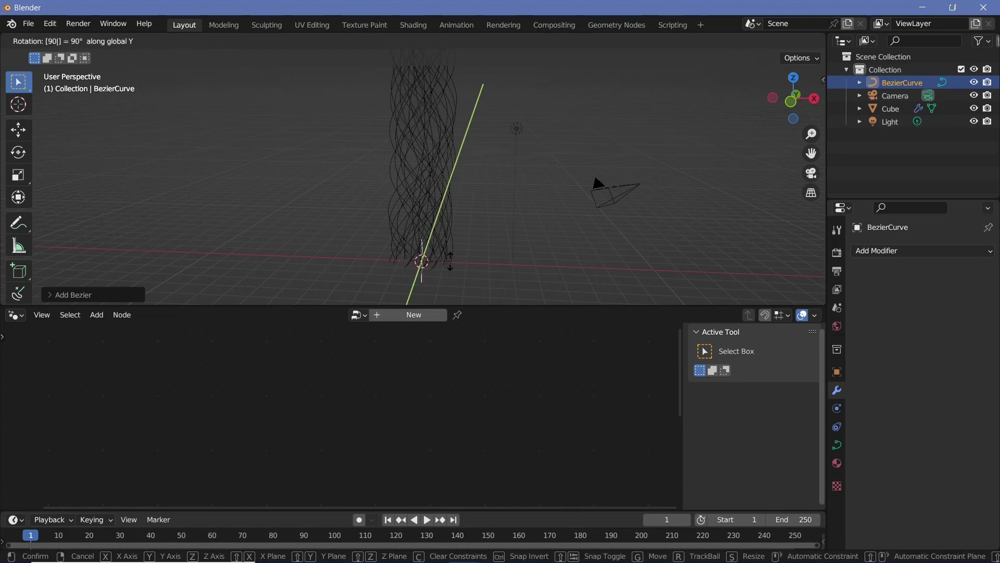
key(Return)
key(g)
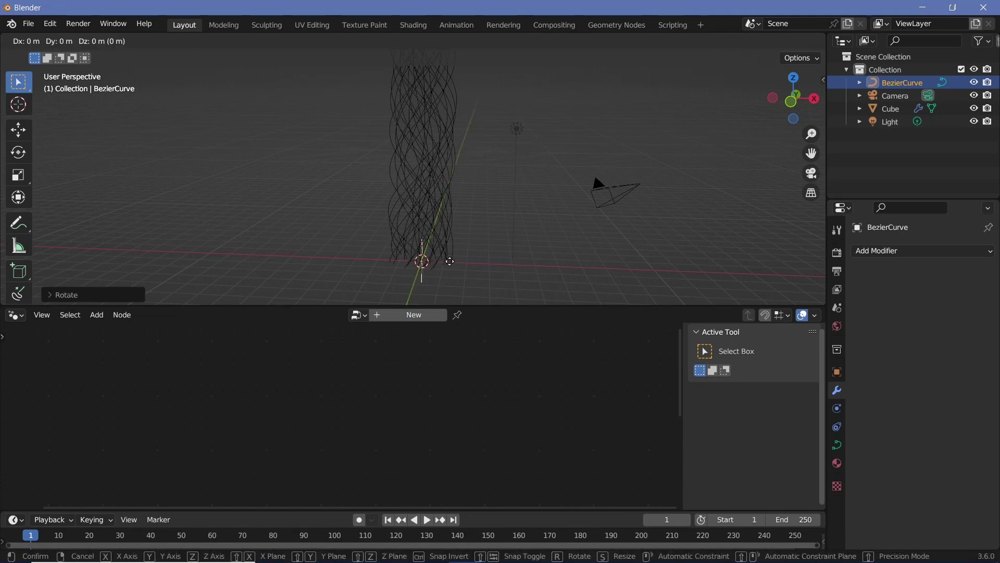
key(z)
click(453, 238)
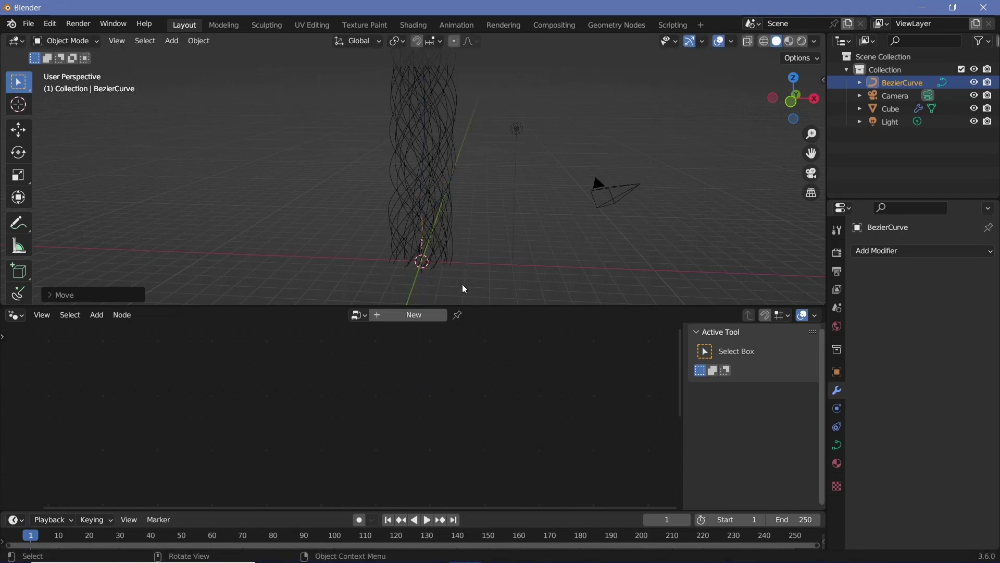
Enter Edit Mode on the Bezier curve and raise its upper control point along Z to lengthen the curve
middle_drag(461, 284, 530, 226)
scroll(415, 268, up, 3)
key(Tab)
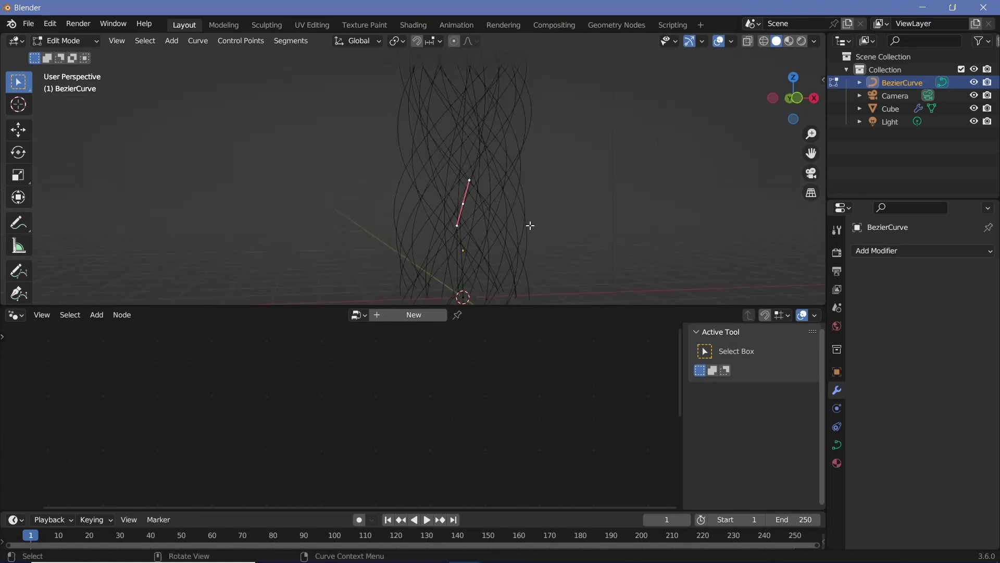
key(g)
key(z)
click(526, 107)
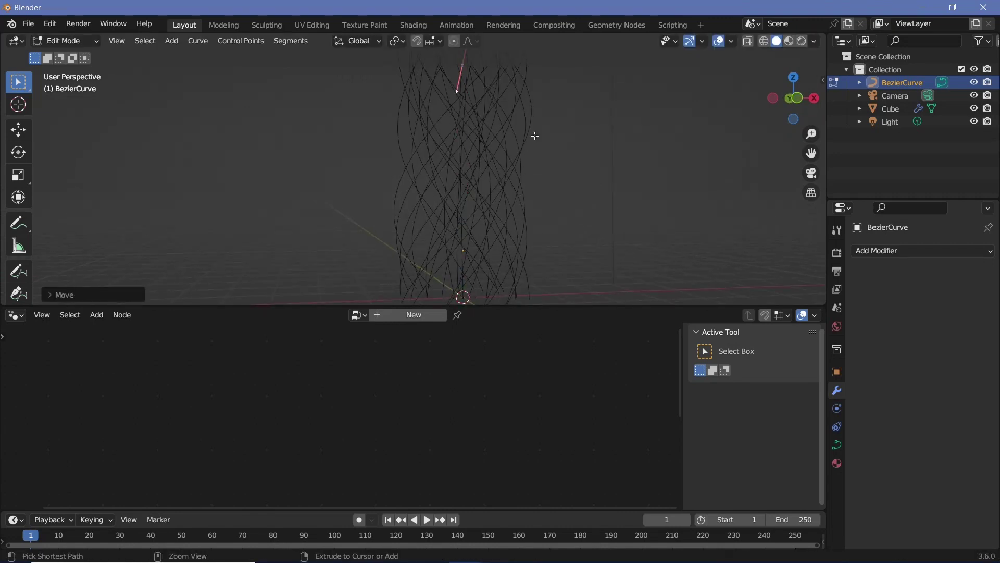
Shift the upper control point toward negative X outside the strand bundle, then enlarge and tilt its handles to round the bend
middle_drag(534, 134, 541, 160)
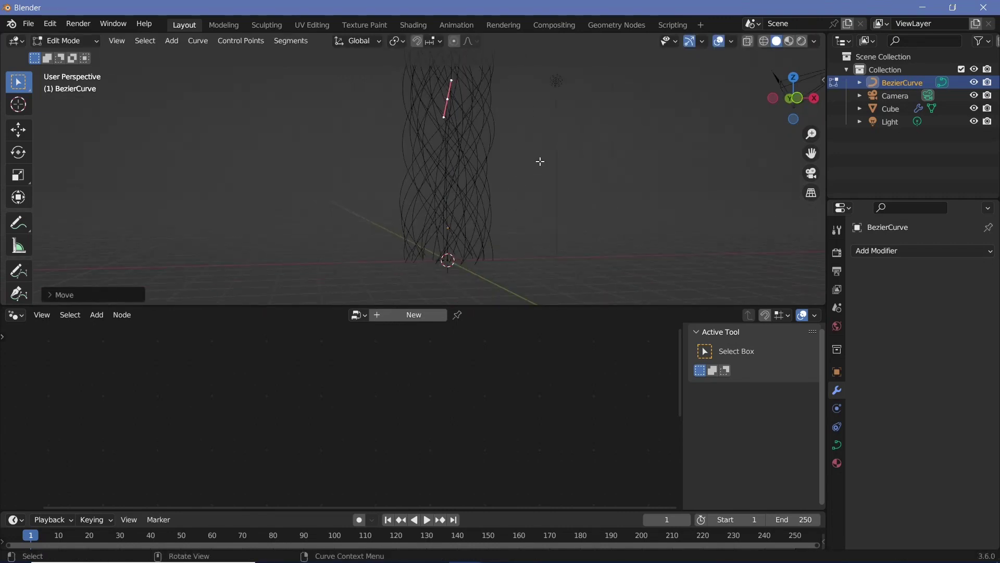
key(g)
key(x)
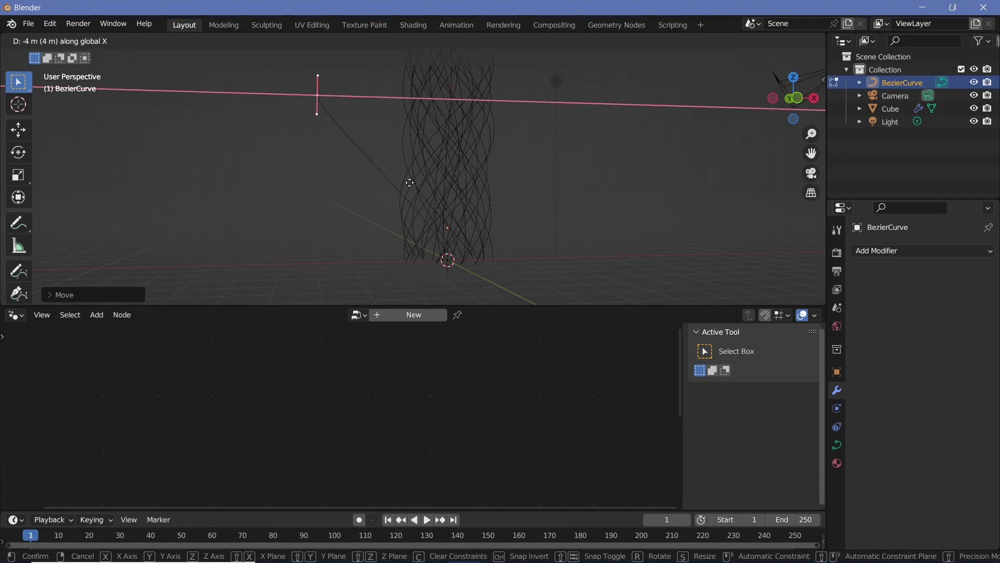
click(436, 188)
key(s)
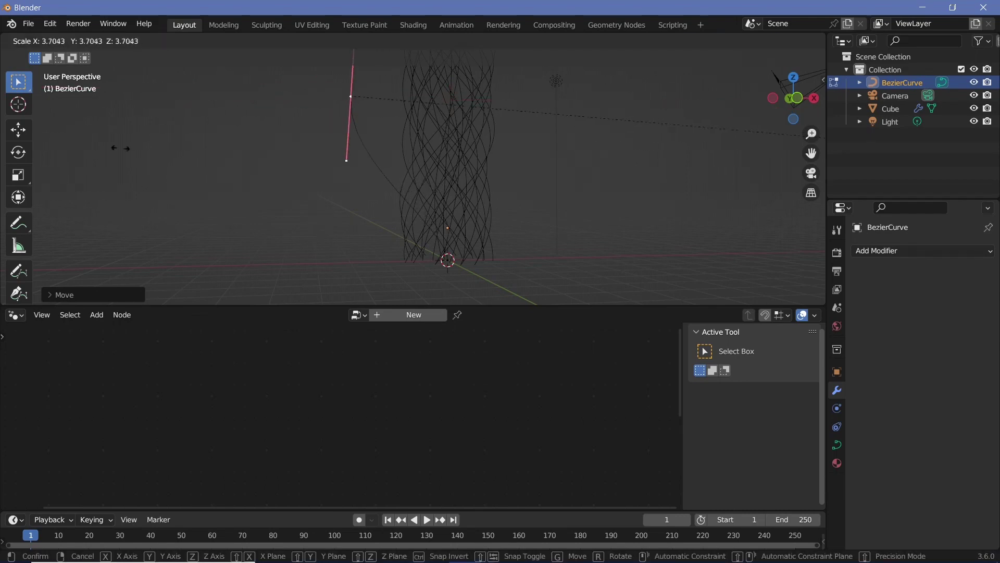
click(120, 148)
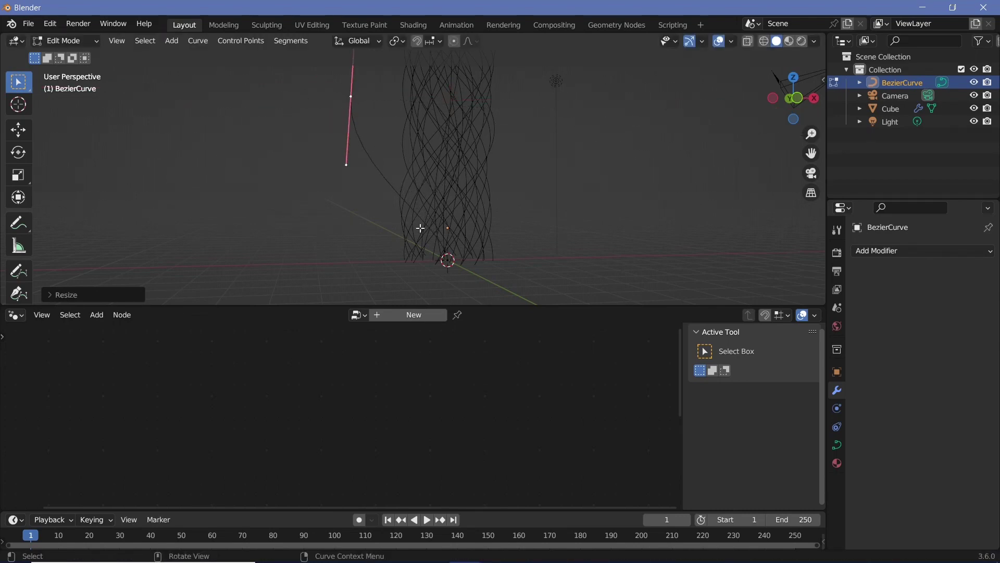
key(r)
click(464, 249)
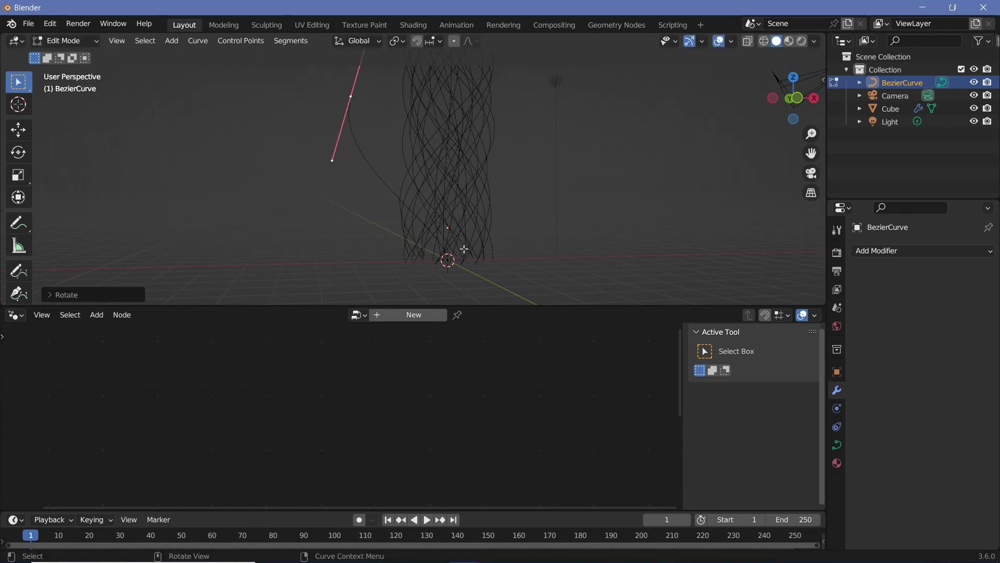
Lengthen the handles of the curve's base control point to about three times their size
click(451, 261)
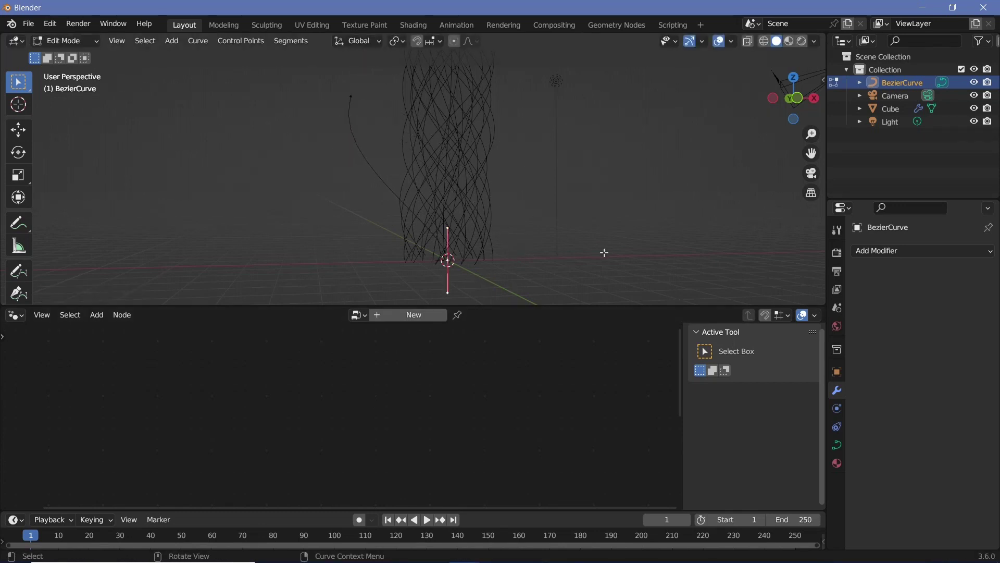
key(s)
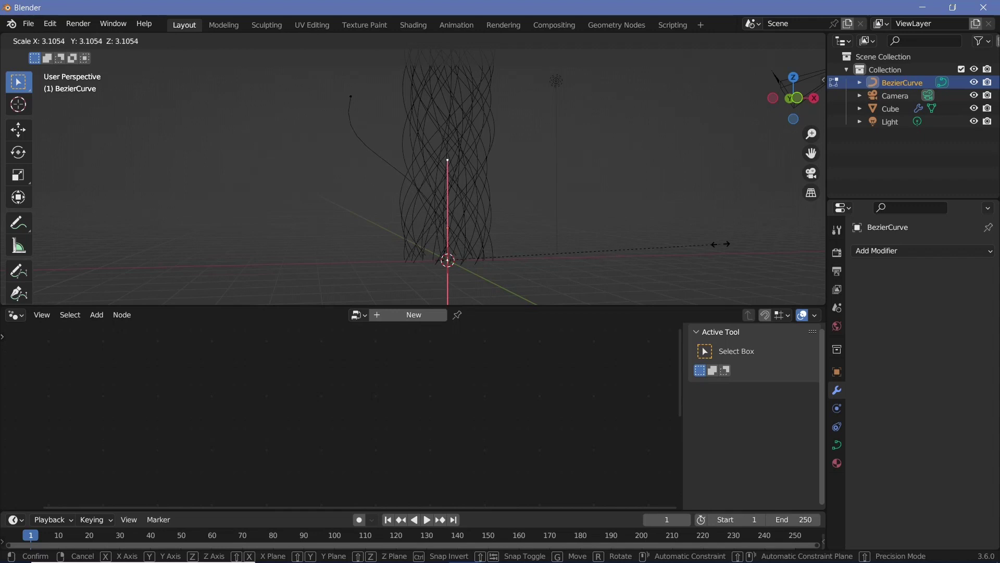
click(693, 242)
Extrude a new control point from the curve's upper end to the opposite side of the bundle and rotate its handles into an S-bend
click(350, 95)
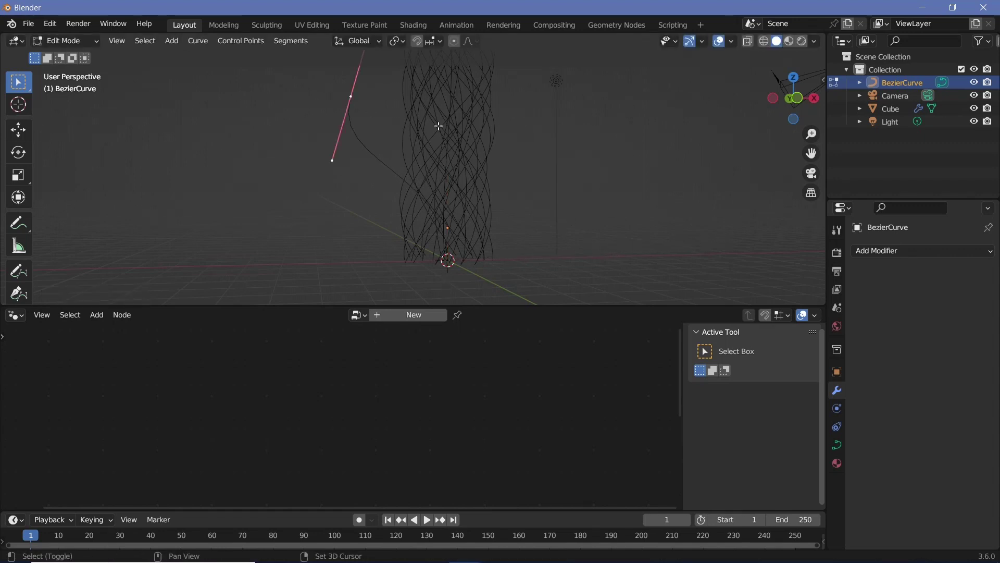
shift+middle_drag(438, 125, 394, 220)
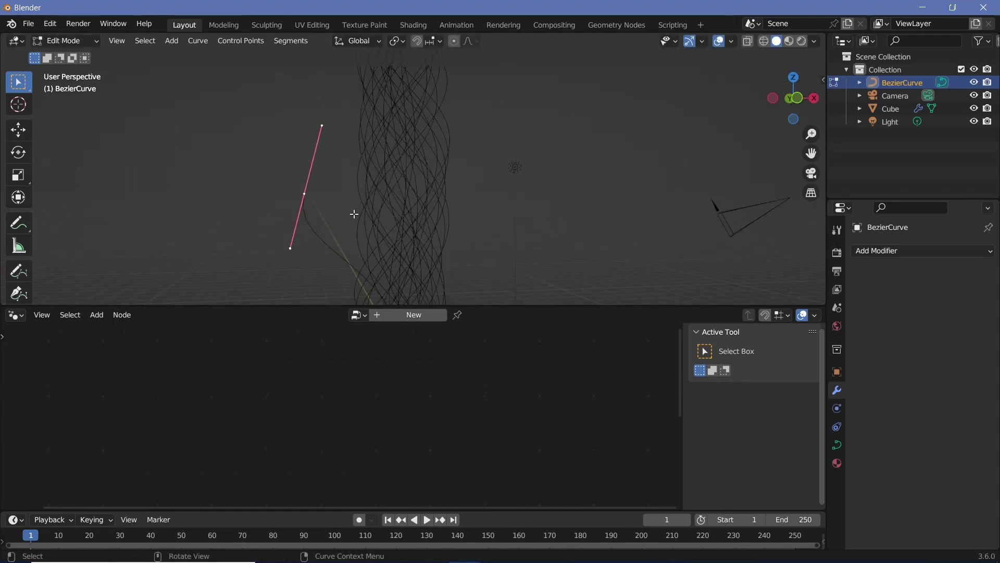
key(g)
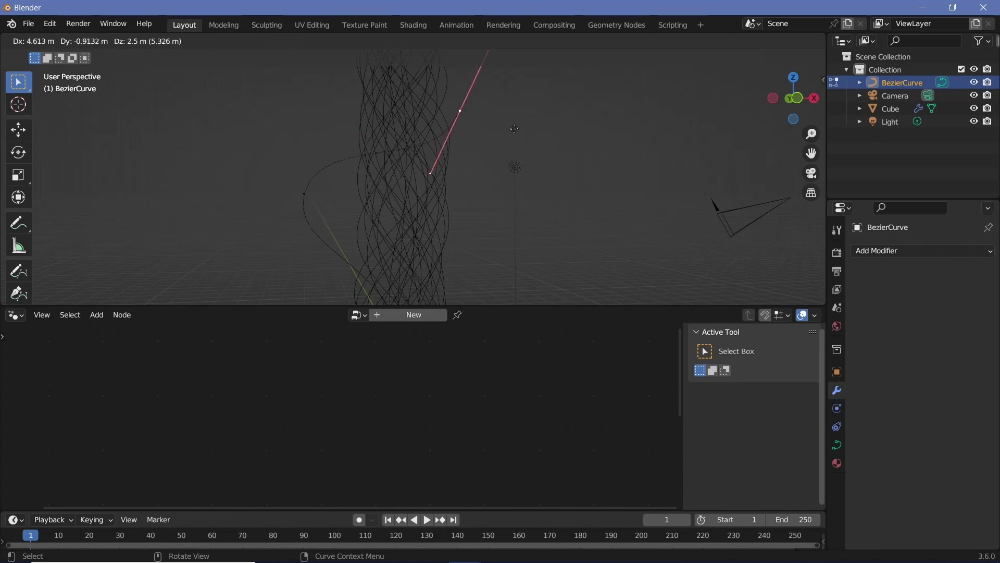
click(531, 92)
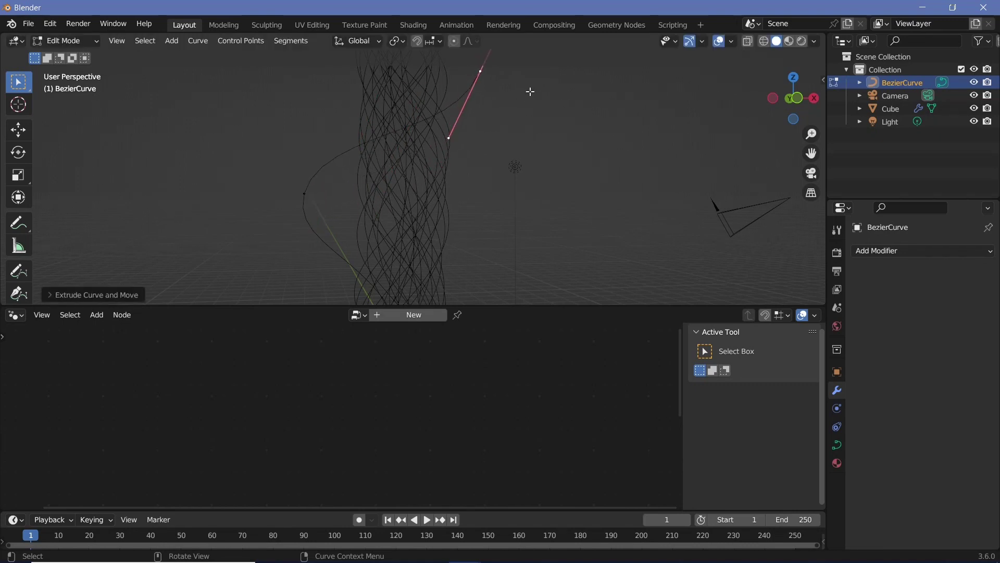
key(r)
click(514, 114)
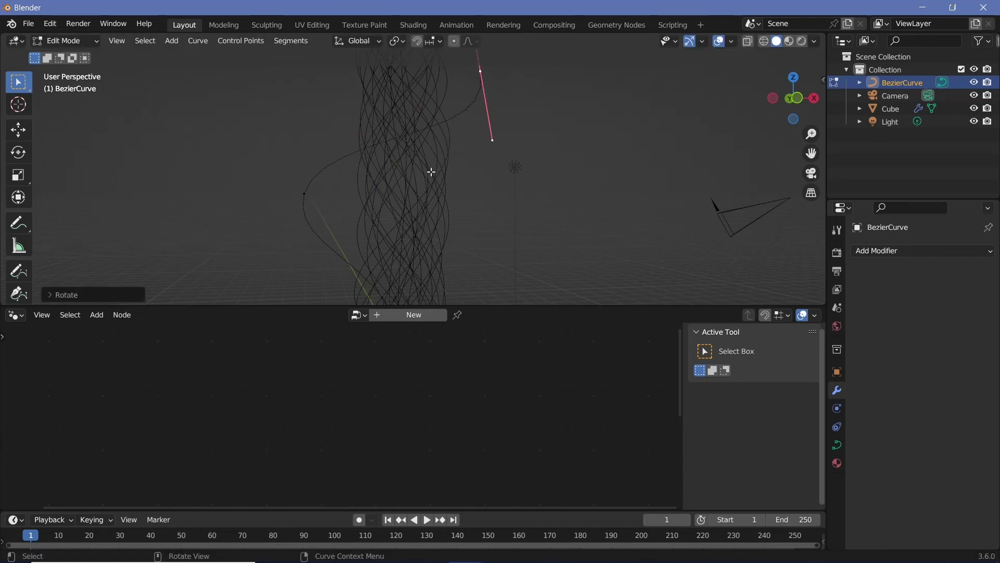
Smooth the Bezier curve by setting its Resolution Preview U to 120
middle_drag(432, 172, 387, 179)
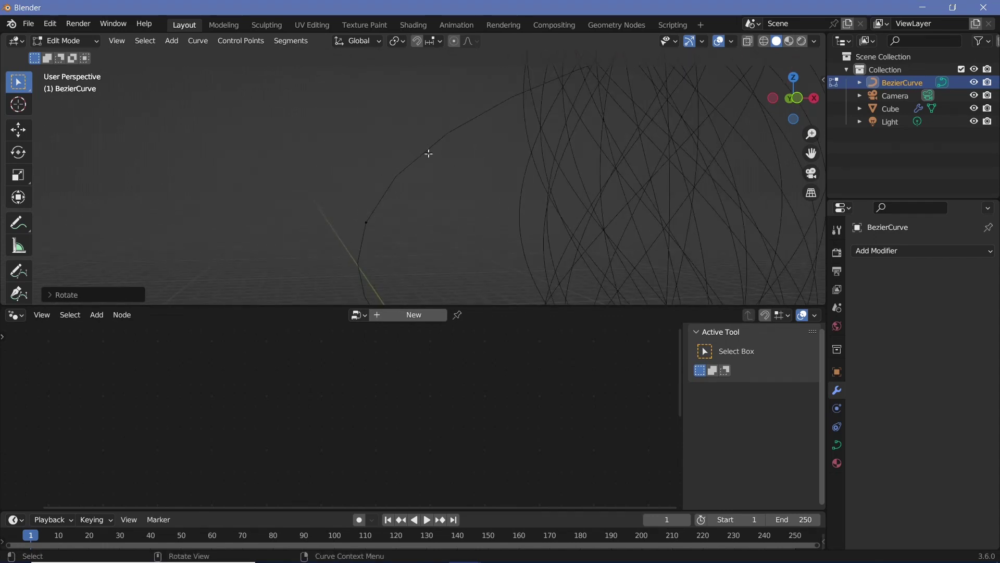
middle_drag(378, 211, 440, 104)
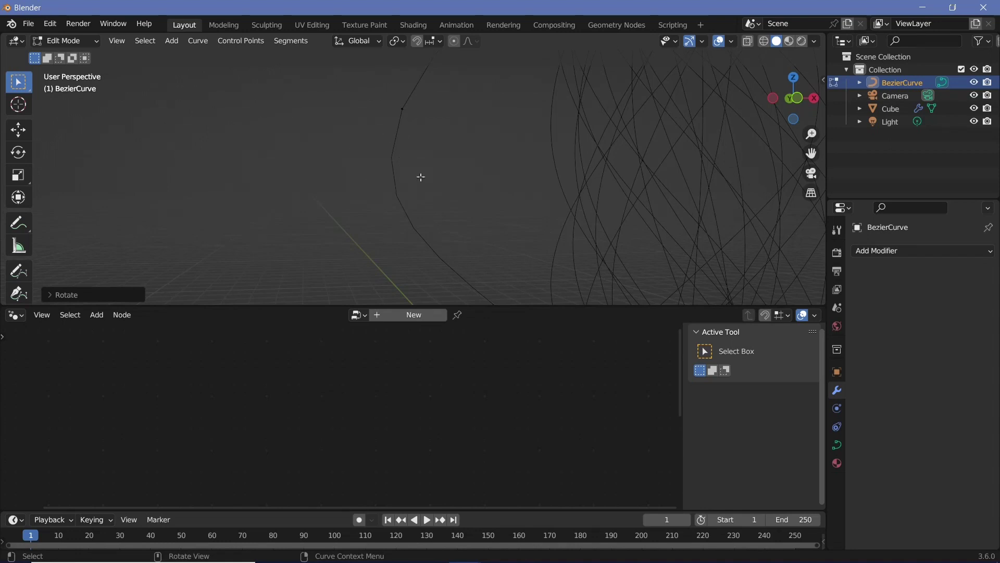
middle_drag(421, 178, 364, 237)
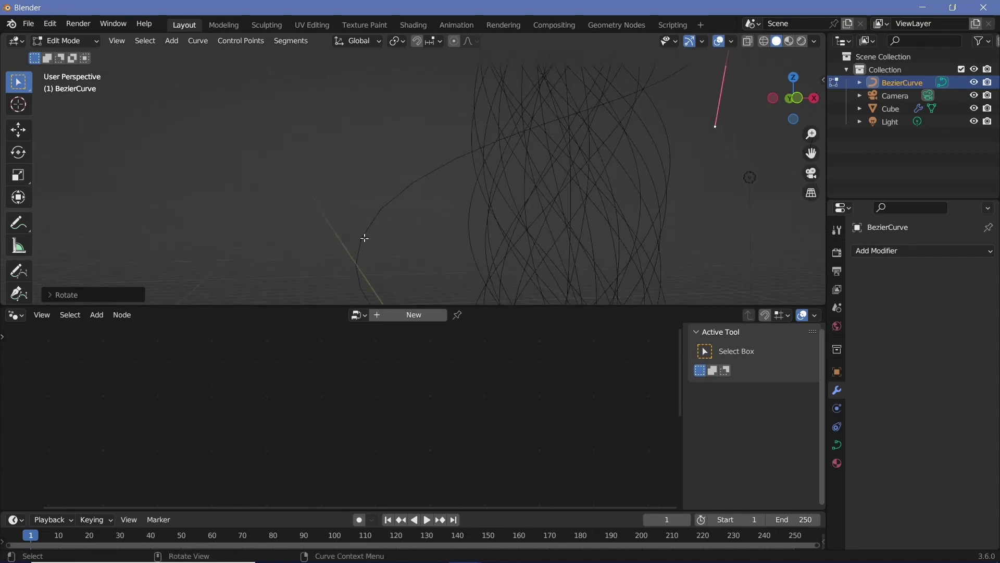
click(838, 445)
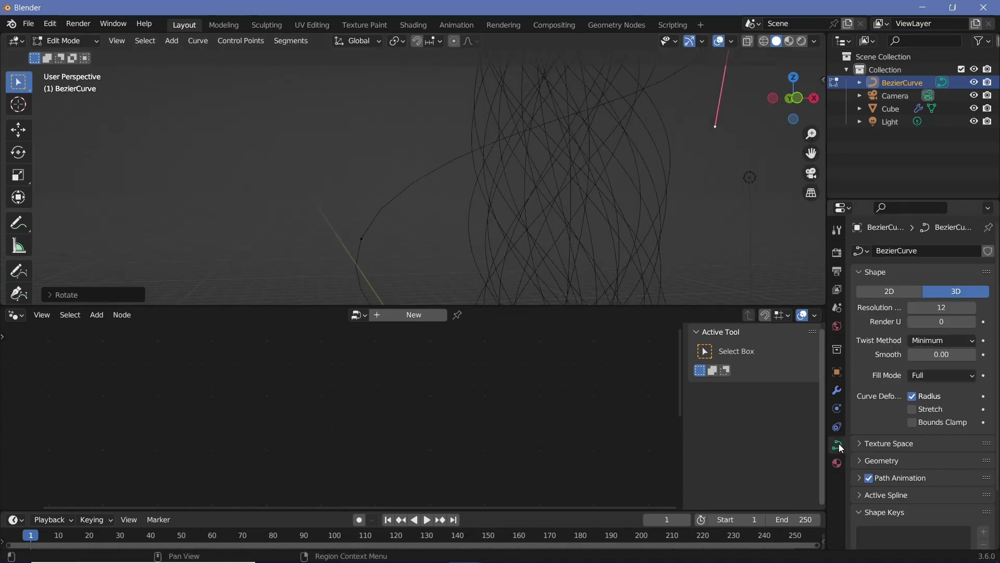
click(935, 307)
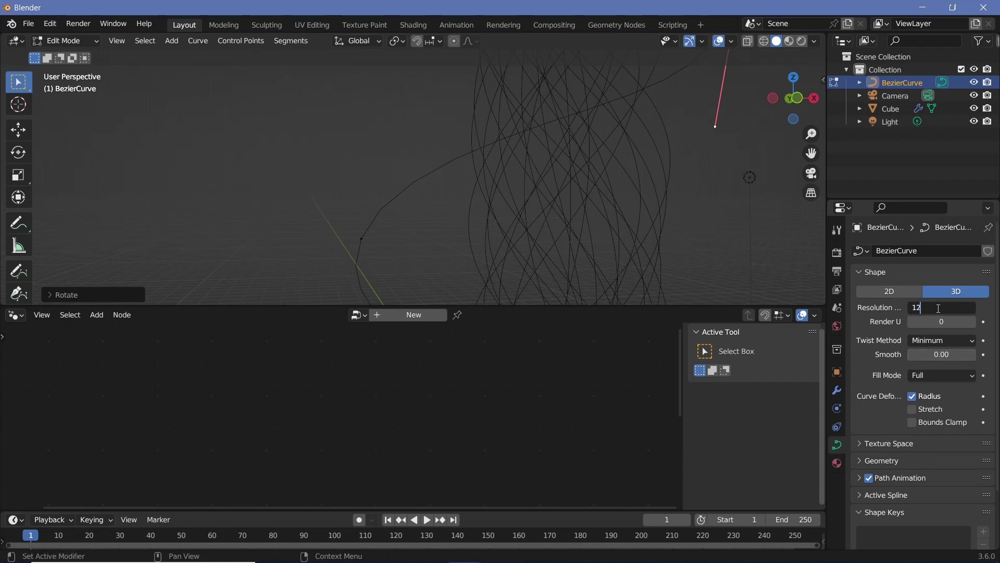
text(120)
key(Return)
Return to Object Mode, select the twisted strands and reduce their Screw modifier's Iterations to 1
middle_drag(439, 253, 496, 251)
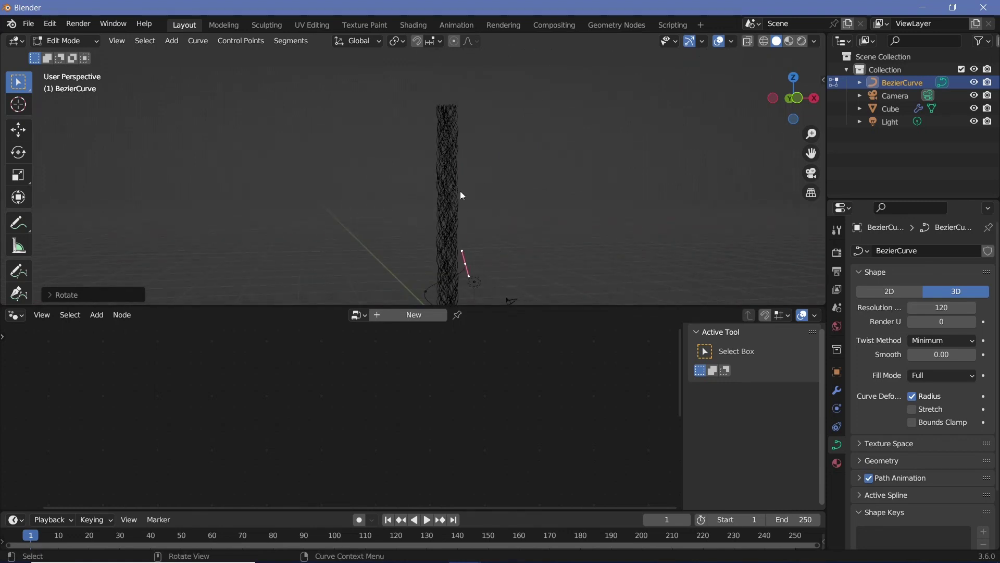
key(Tab)
middle_drag(452, 261, 485, 168)
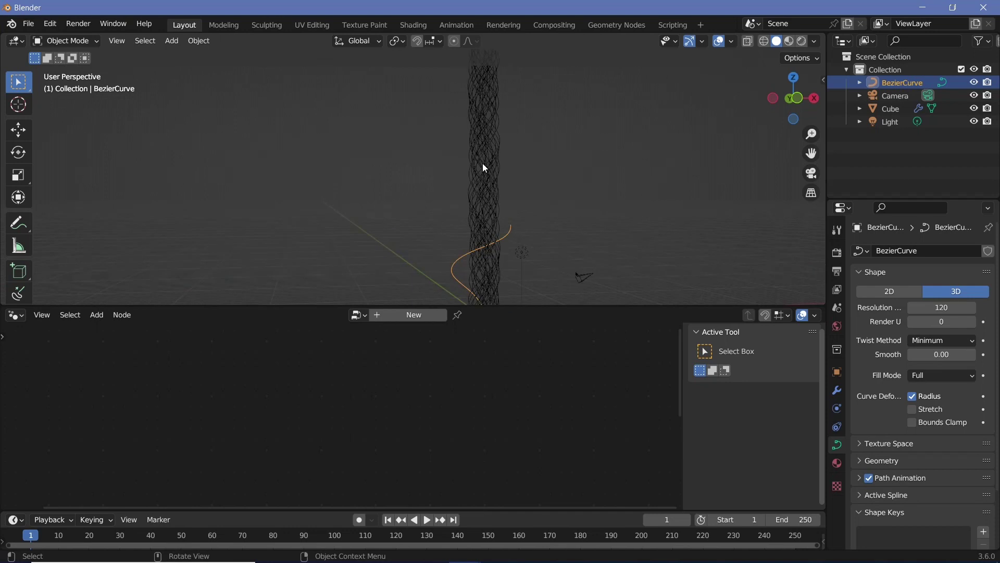
click(484, 168)
click(837, 397)
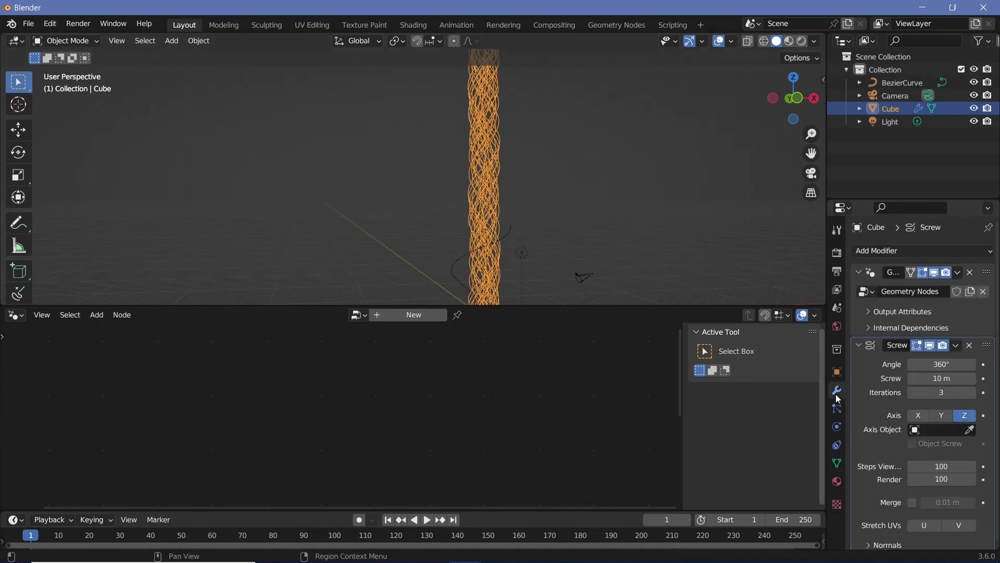
click(912, 393)
click(911, 393)
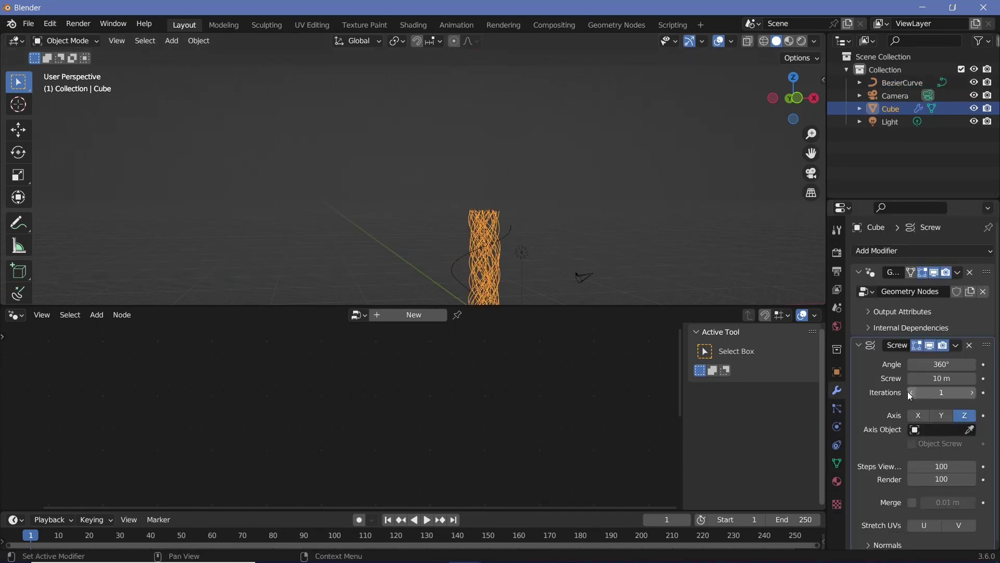
shift+middle_drag(564, 193, 513, 123)
scroll(514, 172, up, 4)
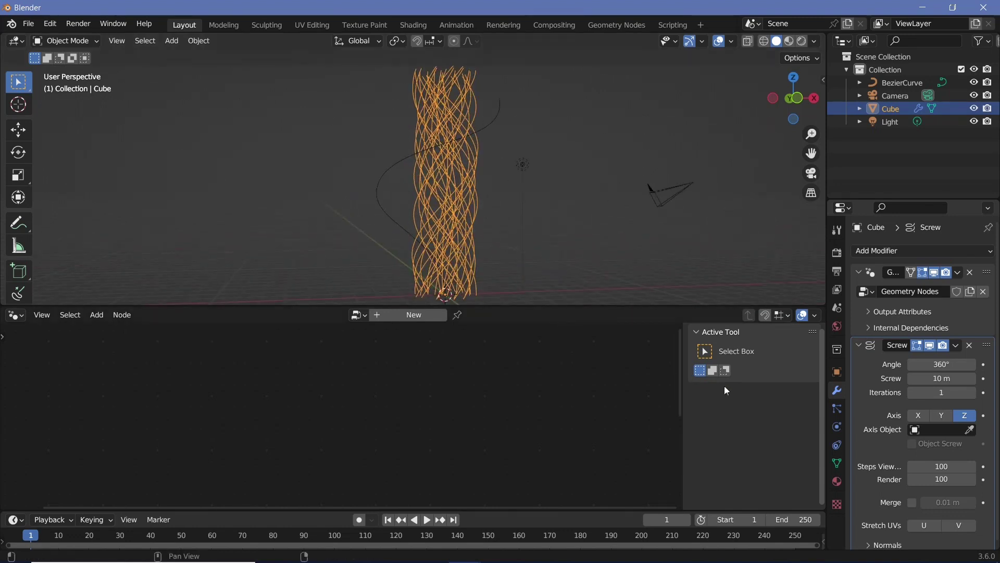
Add a Curve modifier to the strands with the Bezier curve as its Curve Object
click(908, 248)
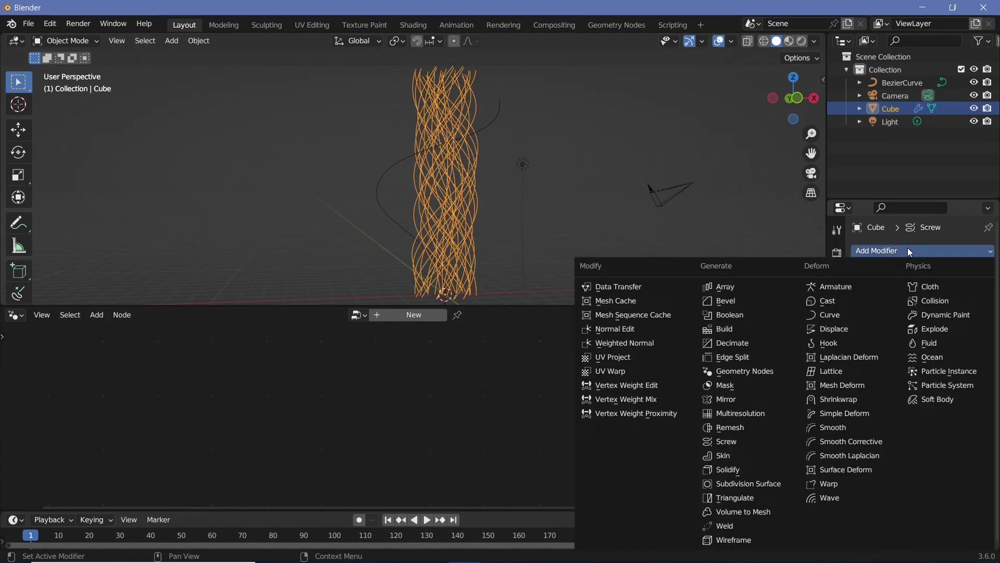
click(845, 314)
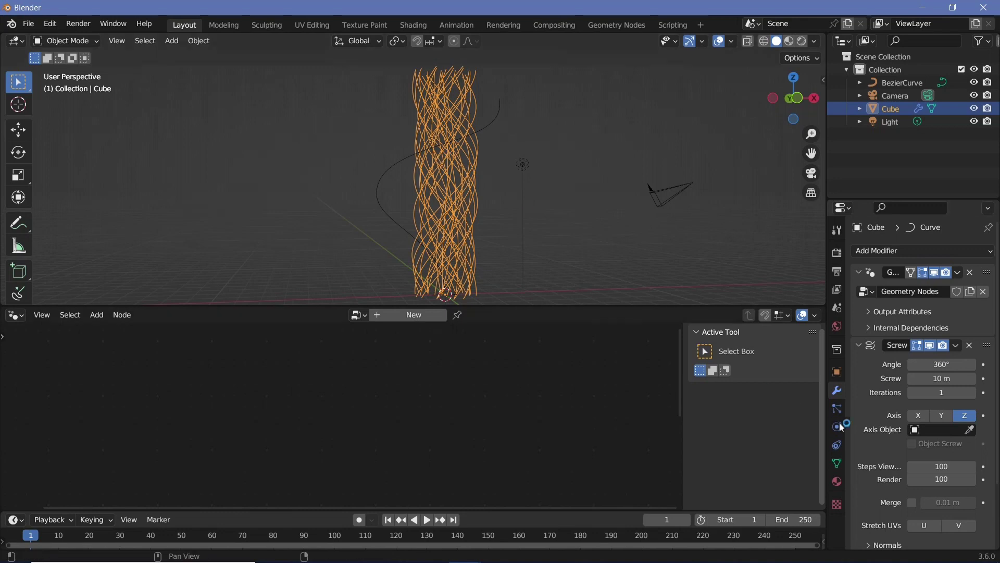
scroll(885, 383, down, 4)
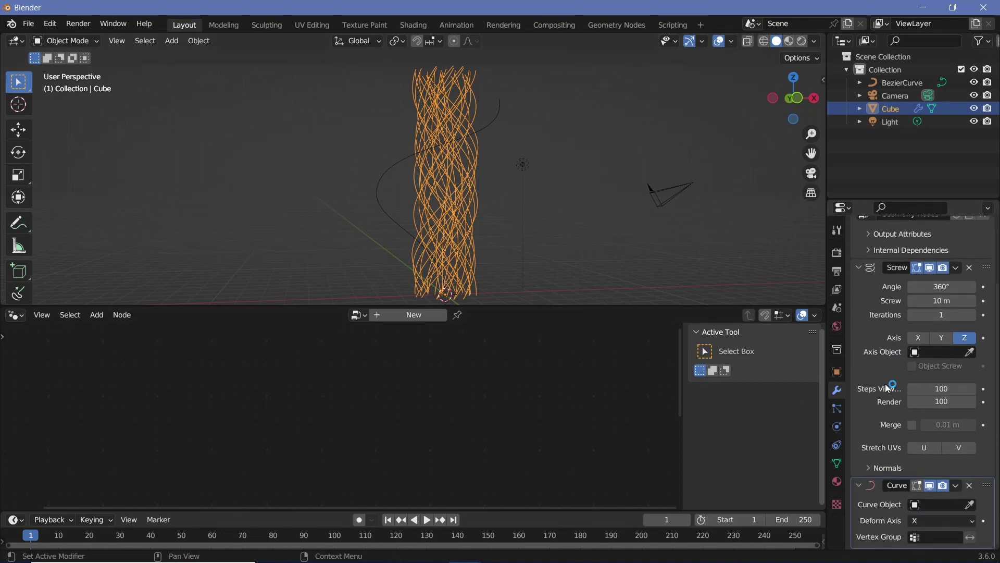
click(970, 505)
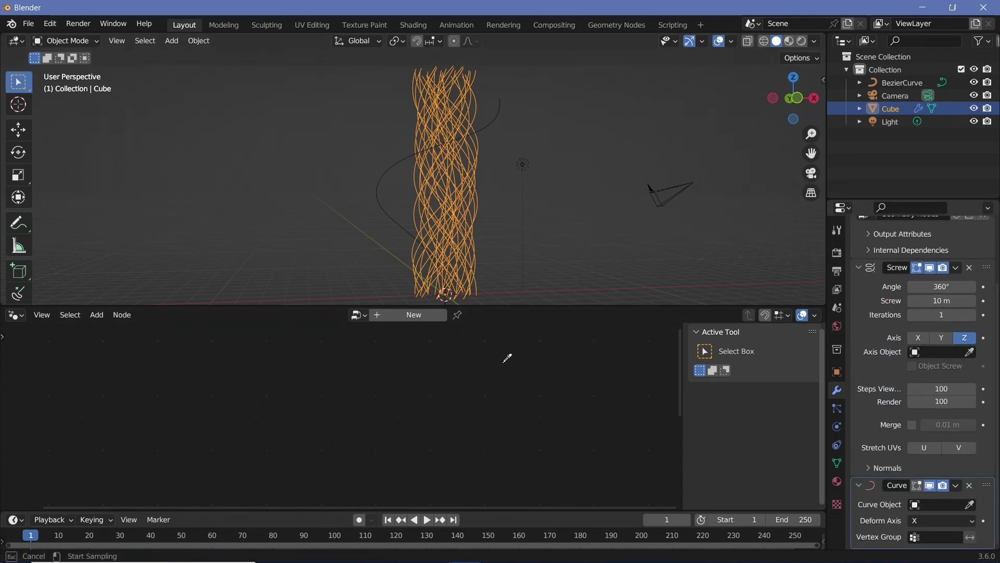
click(379, 174)
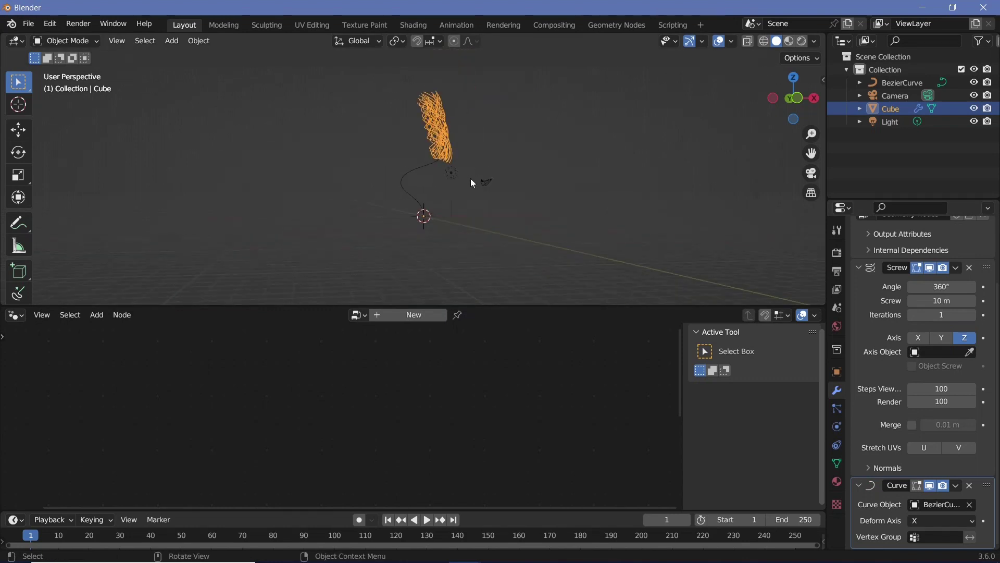
Set the Curve modifier's Deform Axis to -X and check how the strands follow the curve near its base
middle_drag(470, 180, 558, 243)
click(918, 521)
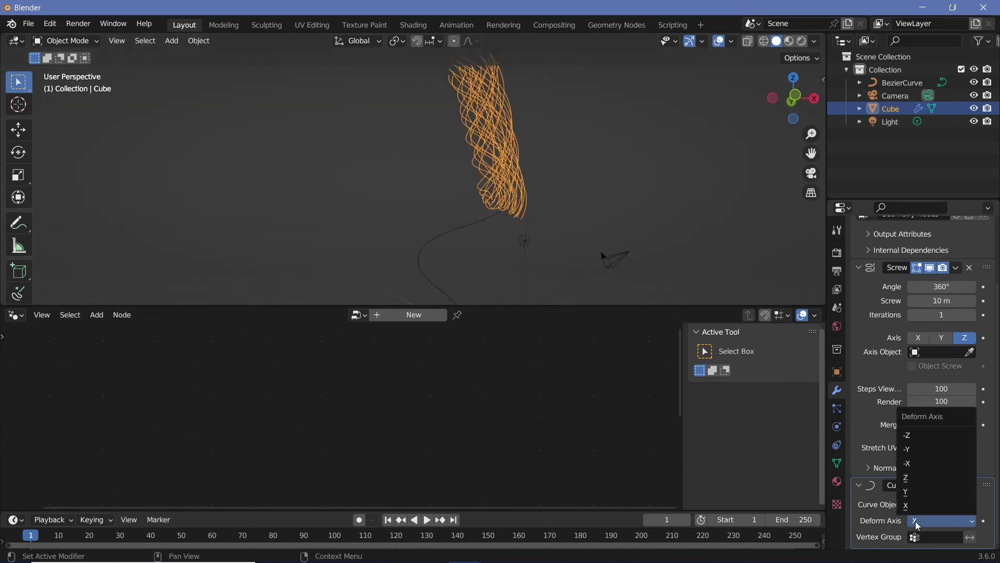
click(930, 463)
shift+middle_drag(547, 229, 480, 112)
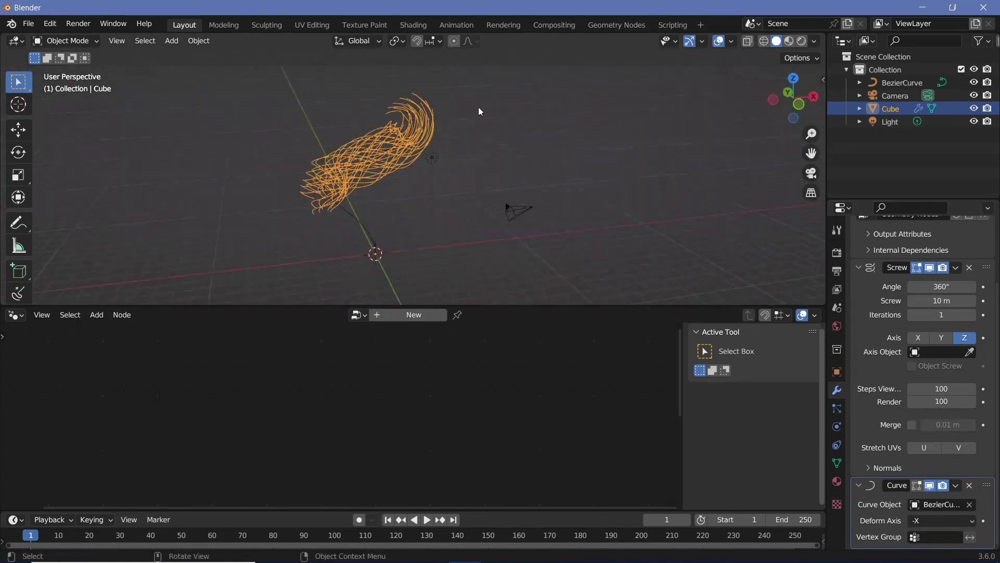
scroll(373, 290, up, 5)
shift+middle_drag(374, 288, 431, 146)
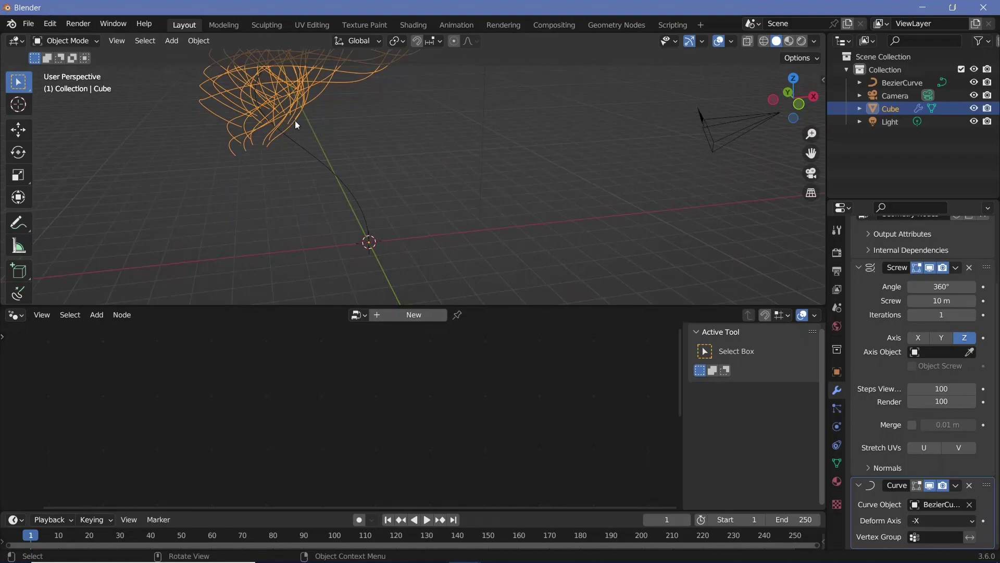
Move the strands down along global Z so that they start at the Bezier curve's base
scroll(399, 183, down, 2)
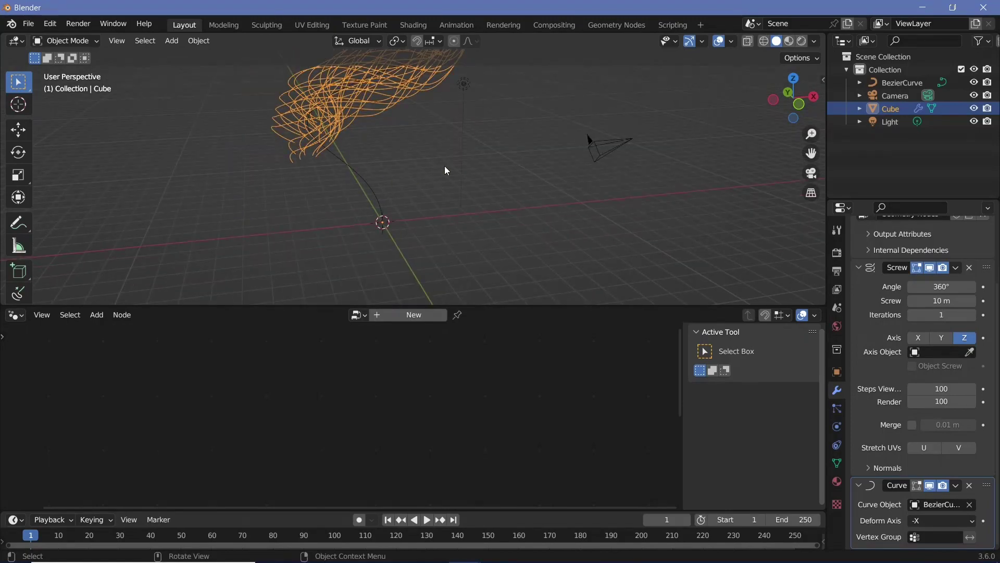
key(g)
key(z)
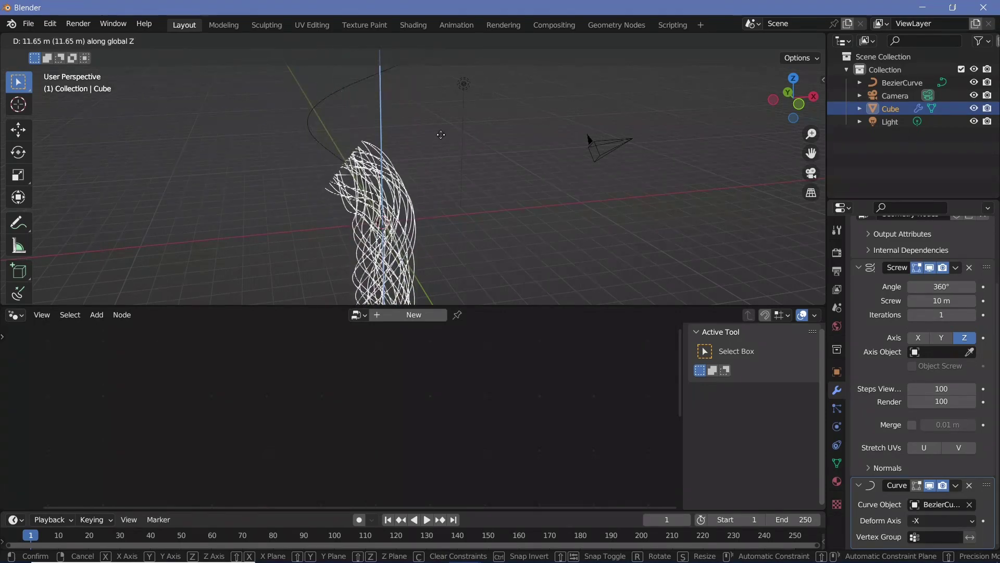
click(410, 114)
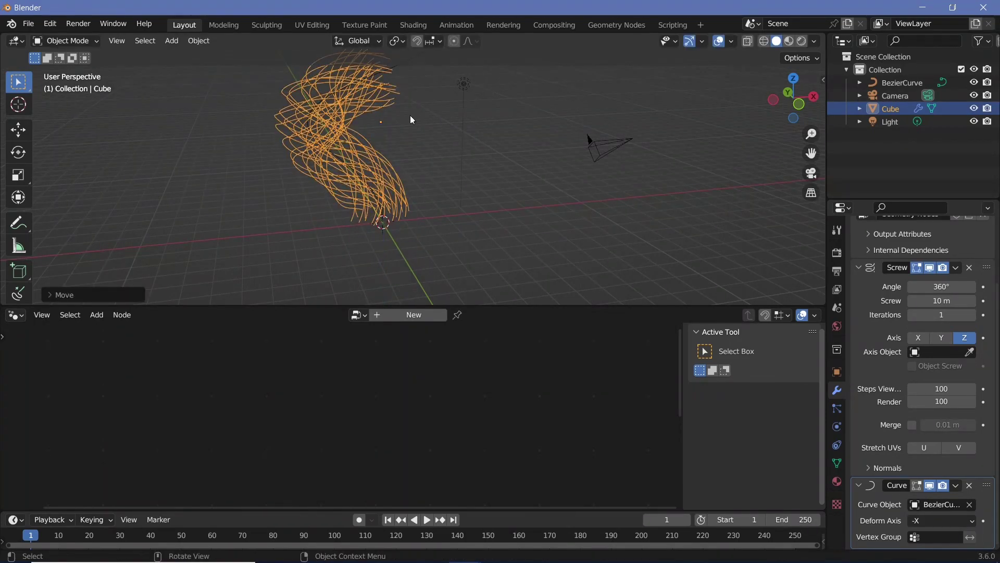
mouse_move(411, 115)
middle_down()
mouse_move(373, 95)
mouse_move(408, 102)
middle_up()
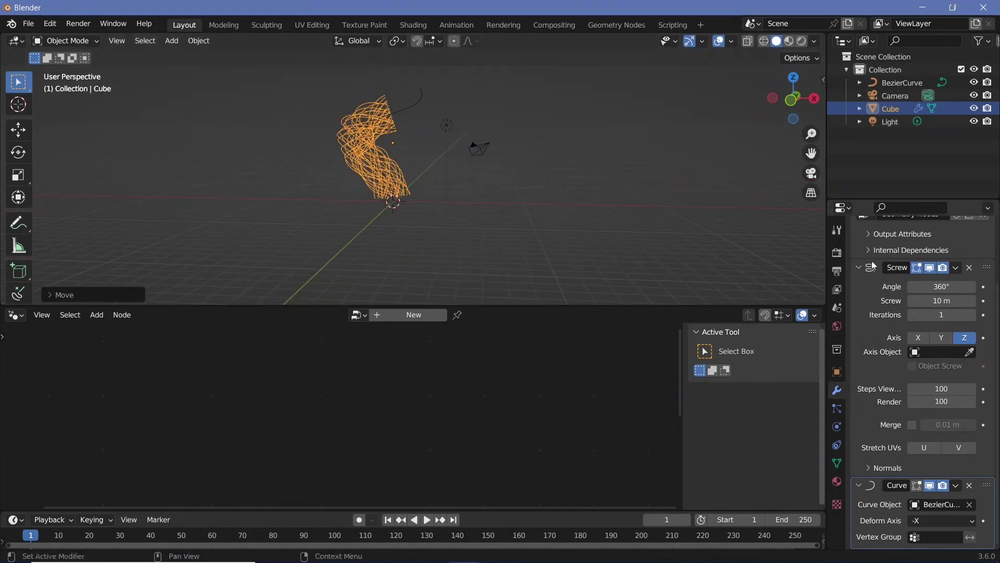
Set the Screw modifier's Screw to 11 m and Iterations to 2, and clear the strands' location
mouse_move(940, 301)
mouse_down()
mouse_move(972, 301)
mouse_move(950, 301)
mouse_up()
click(971, 316)
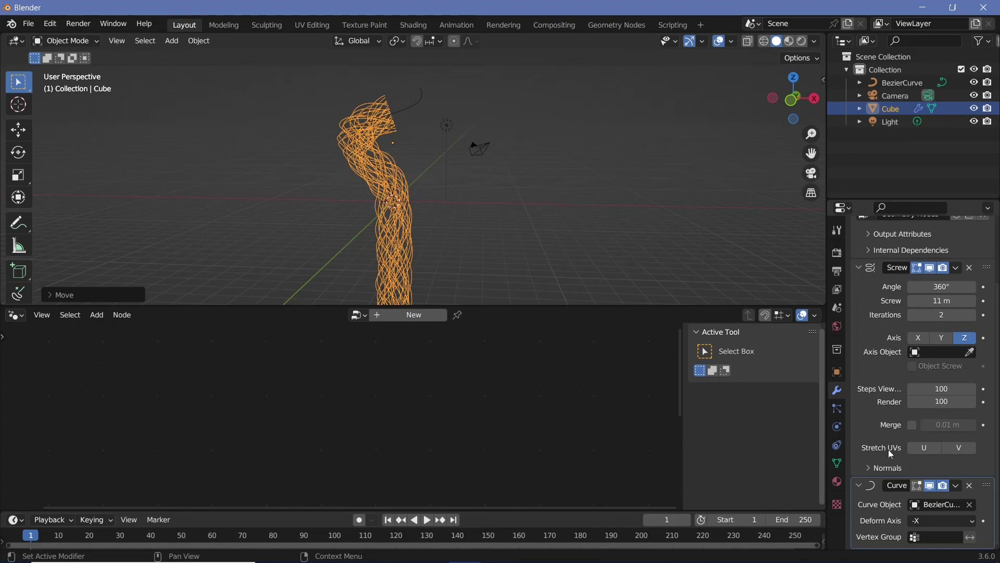
key(alt+g)
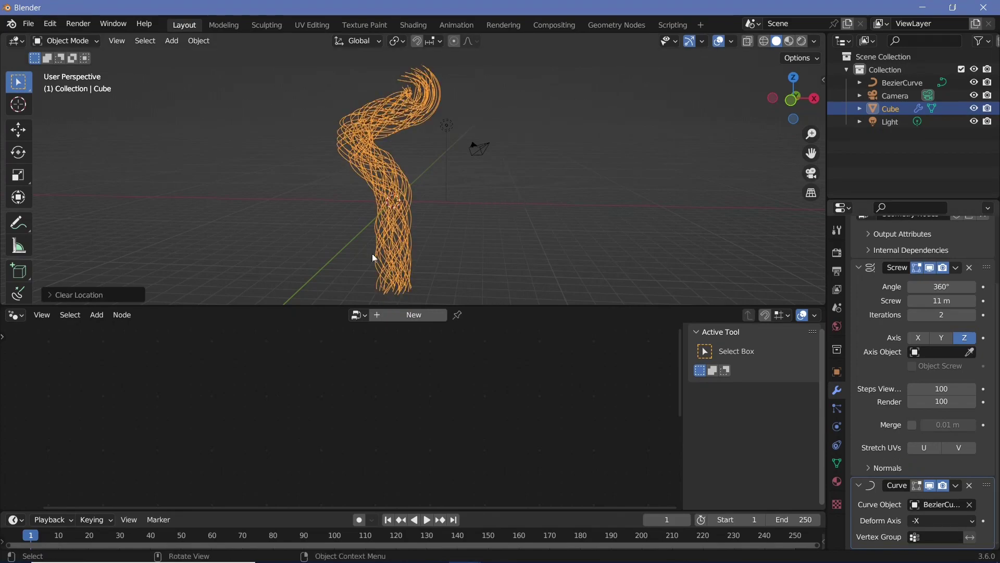
ctrl+middle_drag(473, 134, 587, 169)
scroll(525, 217, down, 3)
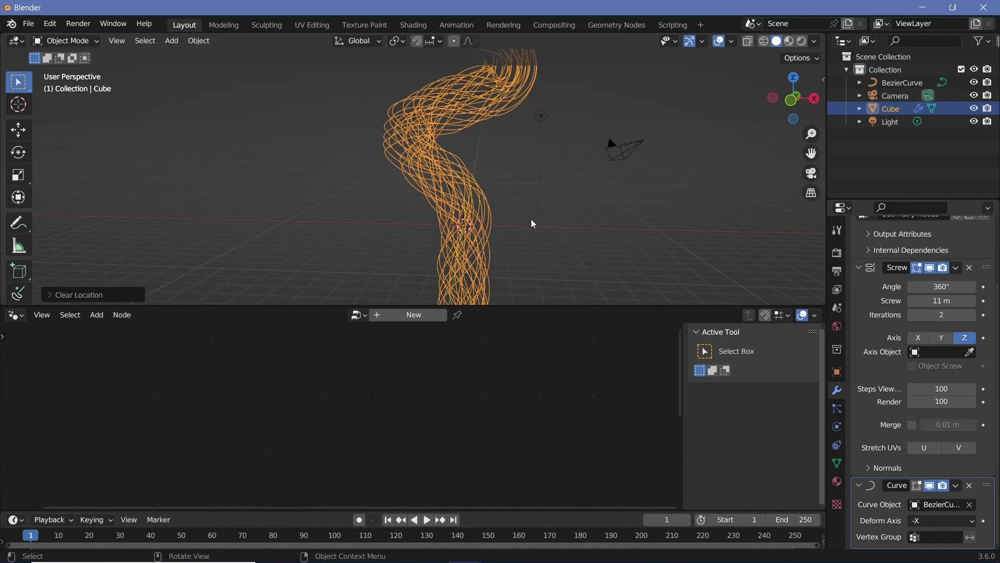
click(723, 42)
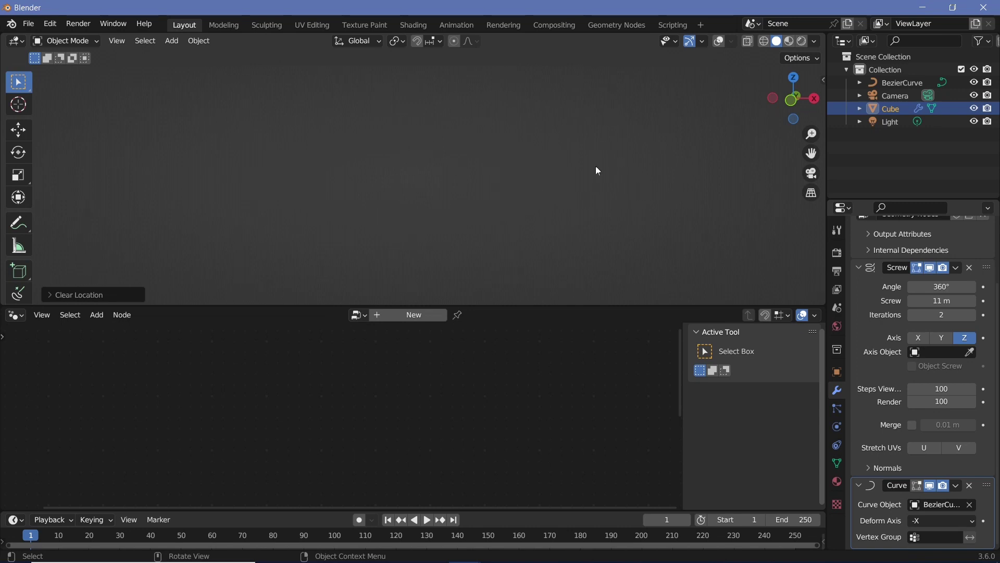
key(shift+alt+z)
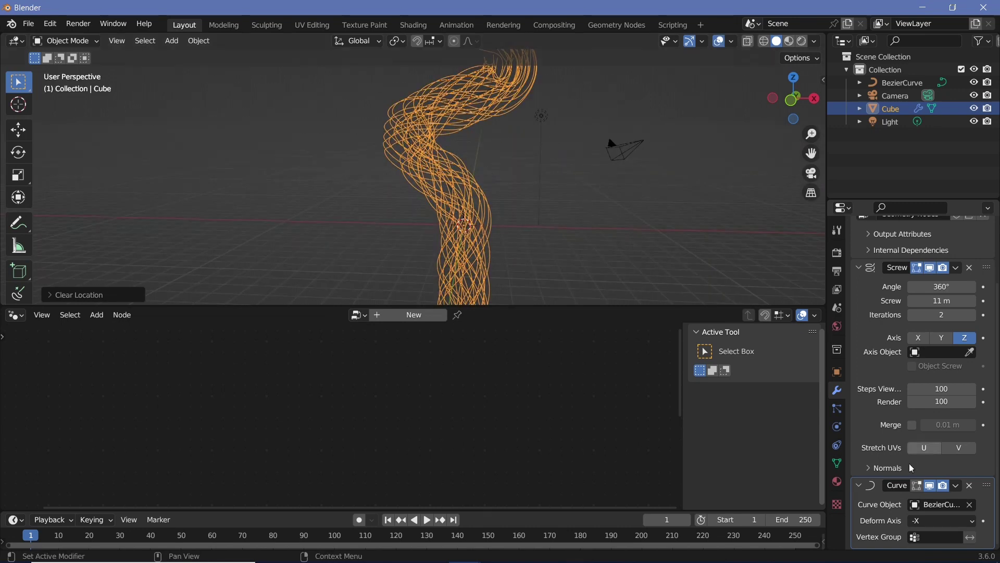
Create a second geometry nodes tree for the strands and move its Group Input node away from Group Output
scroll(894, 271, up, 3)
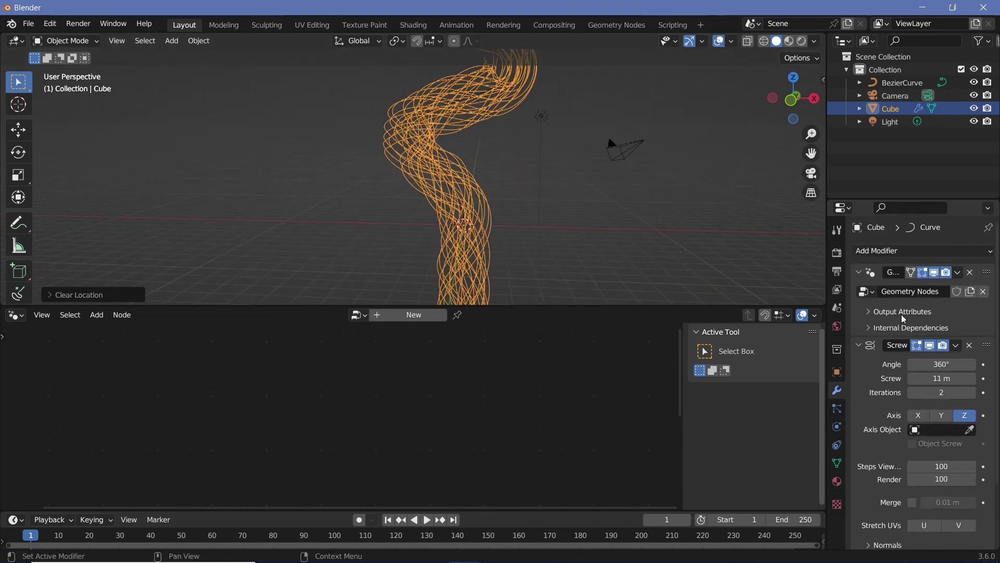
click(411, 315)
key(Home)
drag(291, 420, 124, 411)
middle_drag(461, 264, 523, 251)
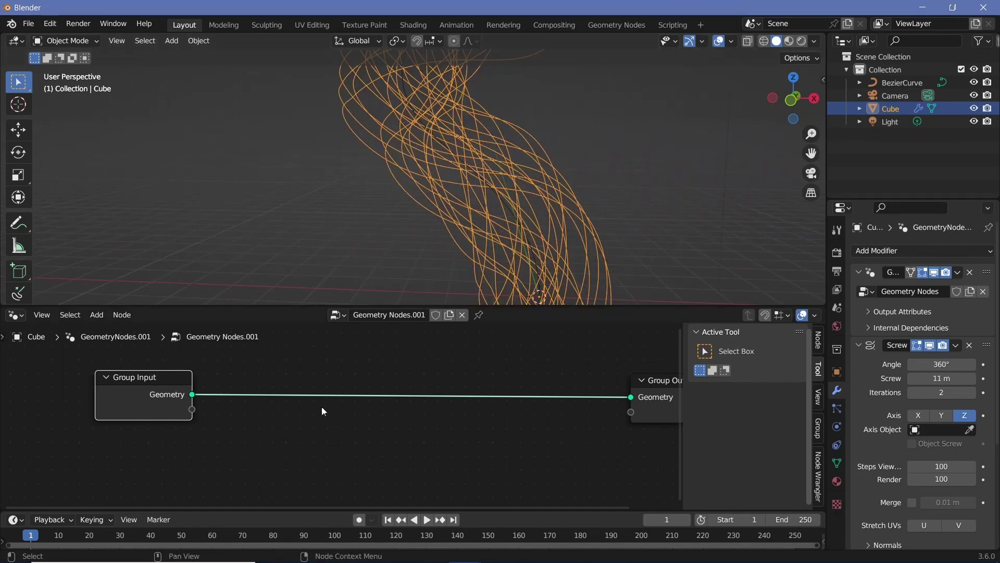
Insert a Mesh to Curve node after Group Input and shift both nodes to make room before Group Output
key(shift+a)
click(306, 287)
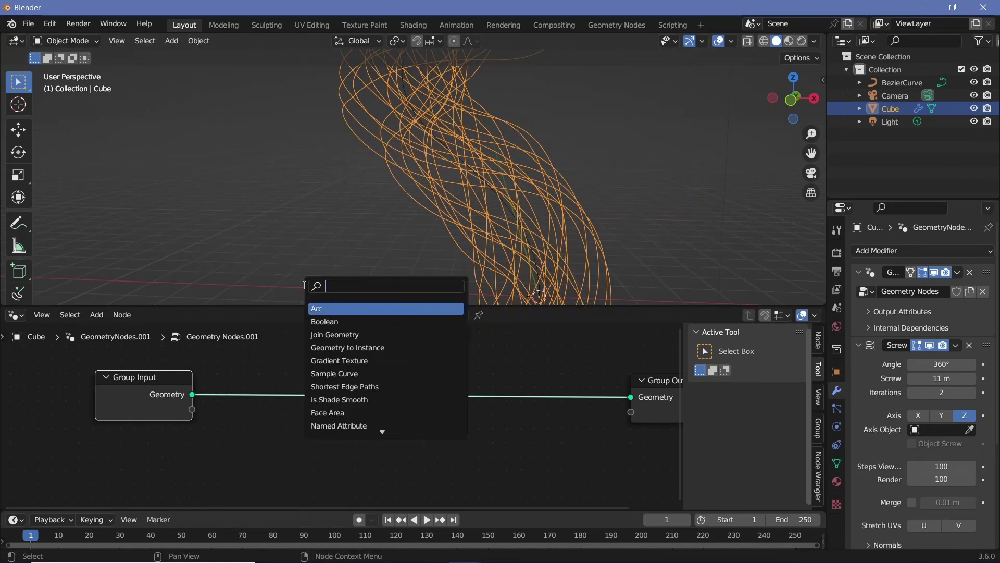
text(MESH TO)
key(Return)
click(247, 379)
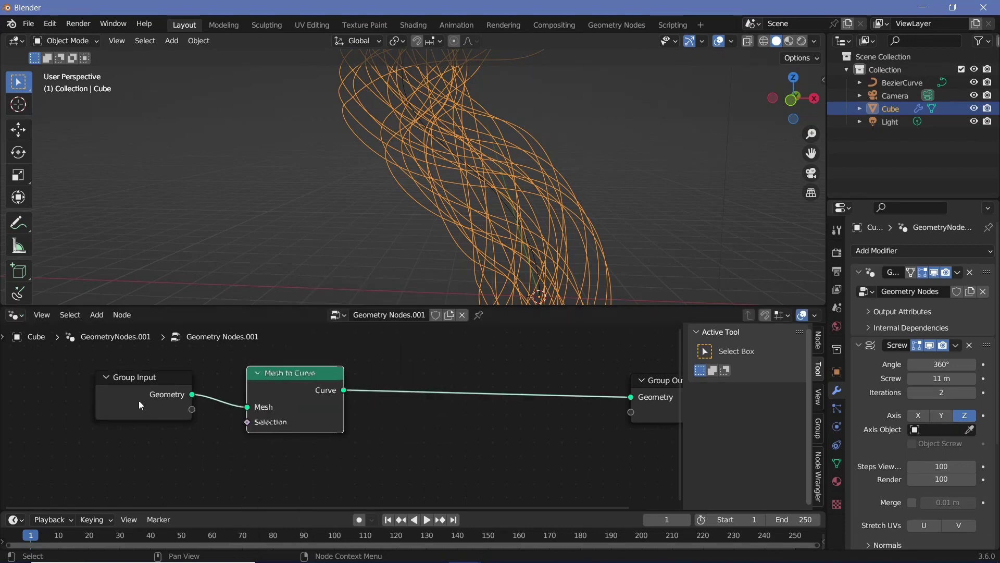
drag(139, 405, 32, 394)
drag(292, 398, 169, 393)
Insert a Curve to Mesh node between Mesh to Curve and Group Output
key(shift+a)
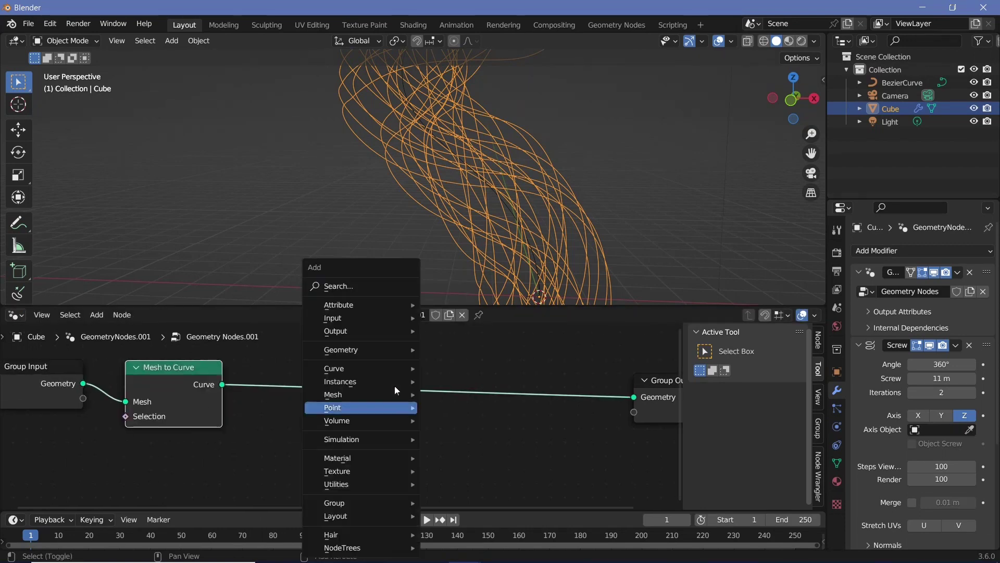
click(371, 287)
text(CURVE TO)
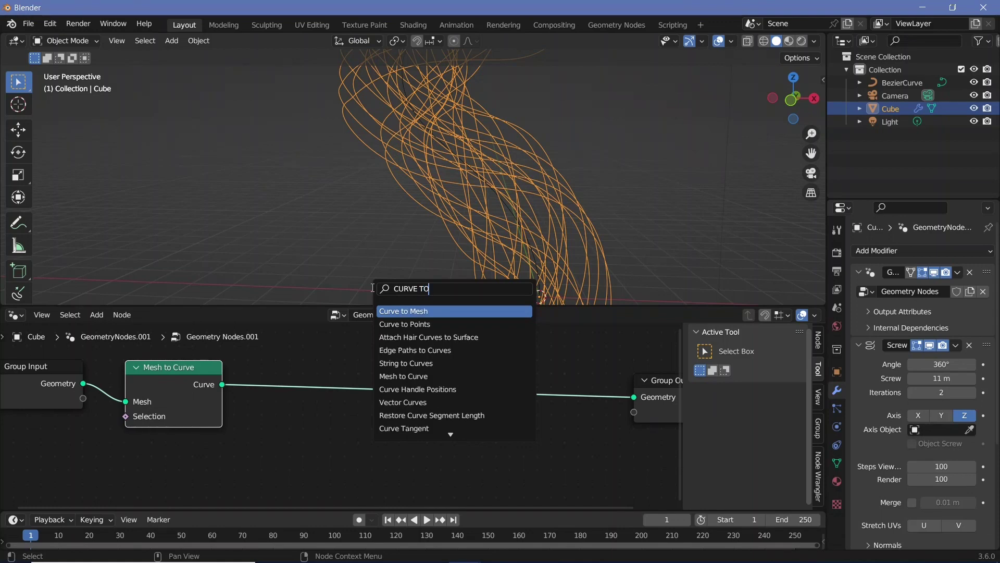
key(Return)
click(403, 427)
Add a Curve Circle node below the link between Mesh to Curve and Curve to Mesh
middle_drag(388, 422, 436, 380)
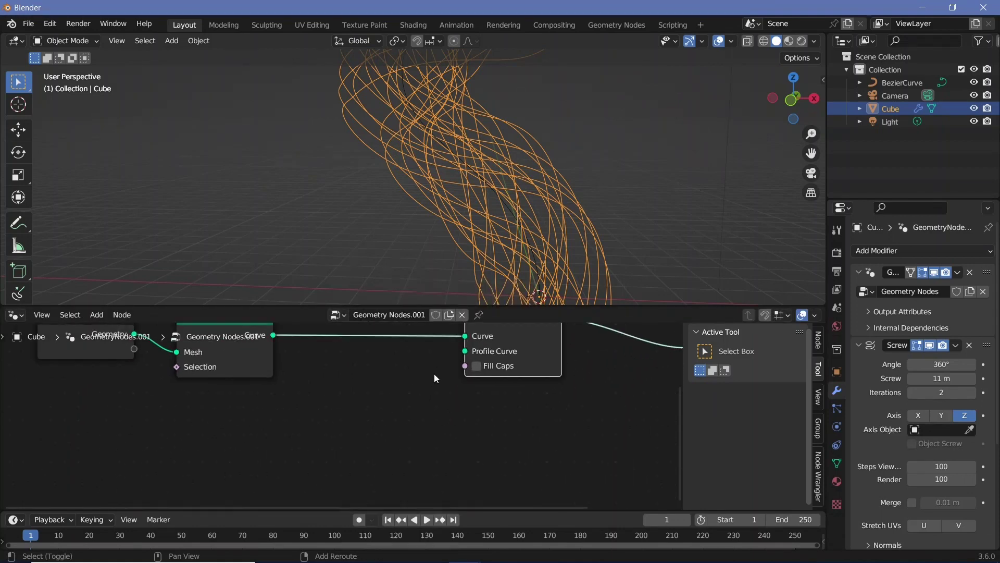
key(shift+a)
click(403, 288)
text(CURVE CI)
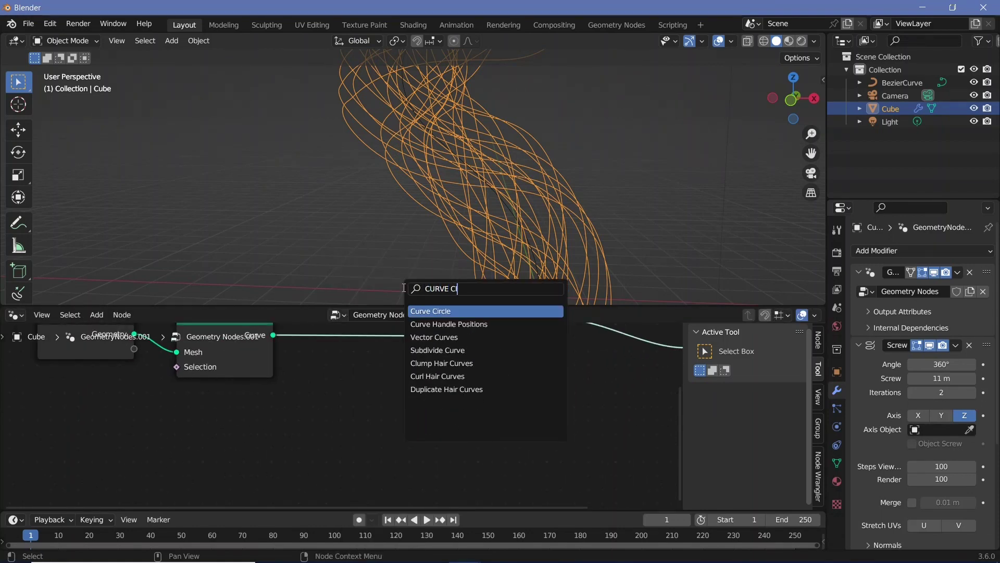
key(Return)
click(368, 409)
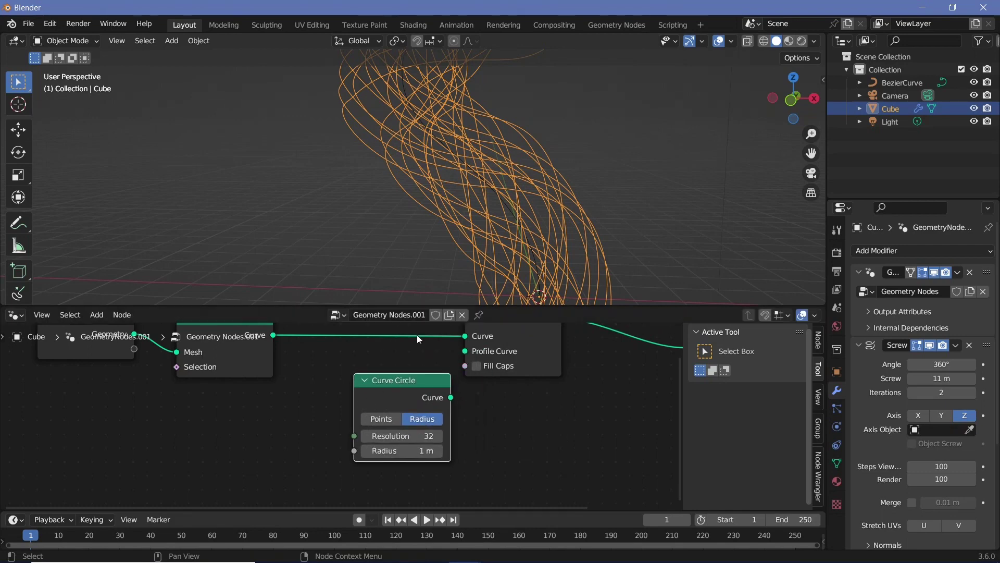
Set the Curve Circle's Radius to 0.1 m and connect its Curve output to Curve to Mesh's Profile Curve
scroll(422, 432, up, 1)
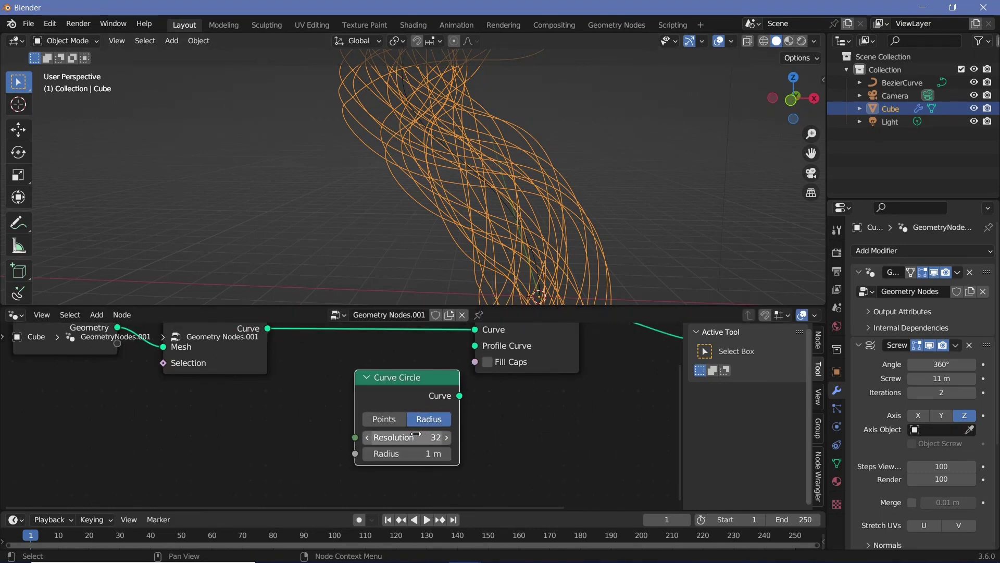
click(421, 454)
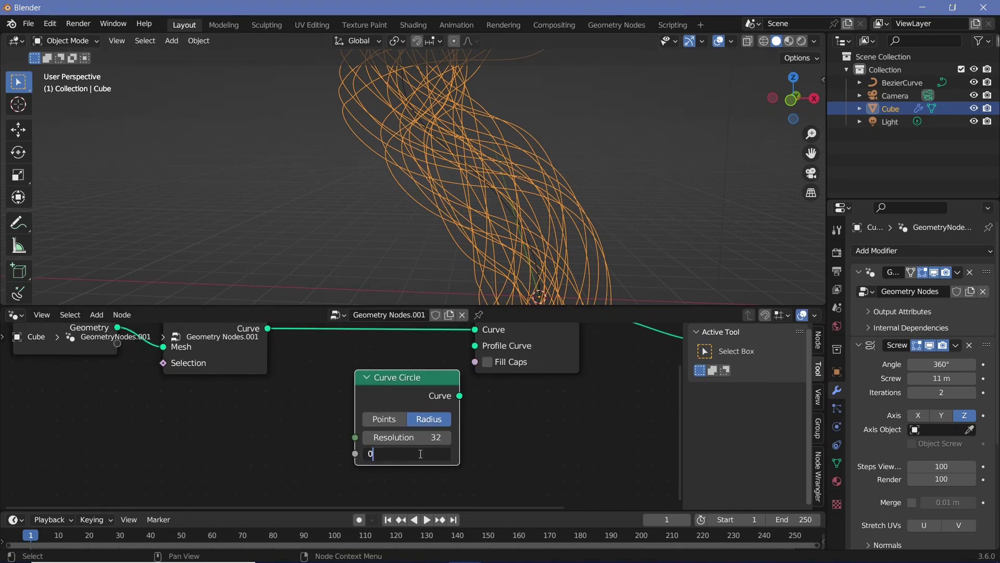
text(0.1)
key(Return)
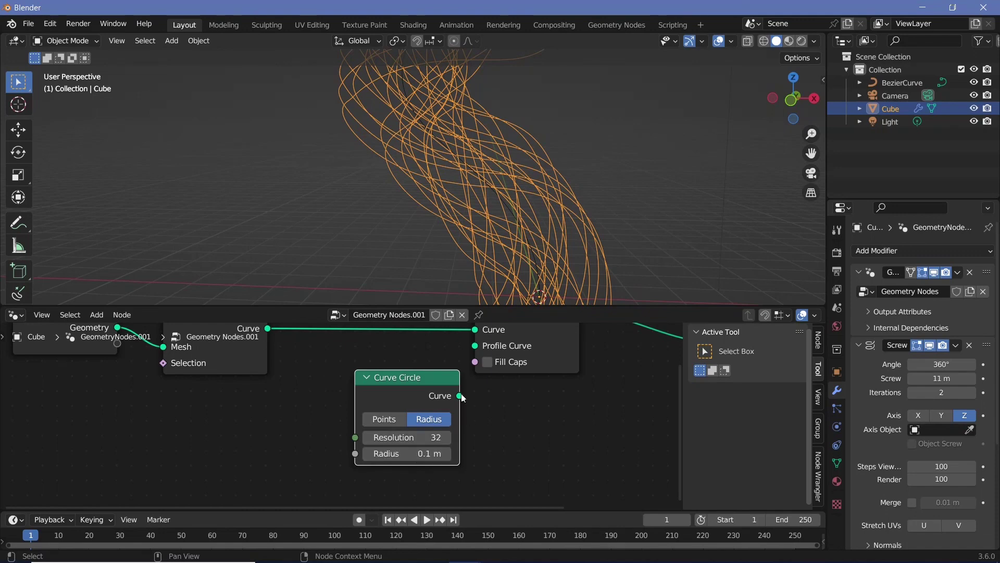
drag(459, 396, 476, 346)
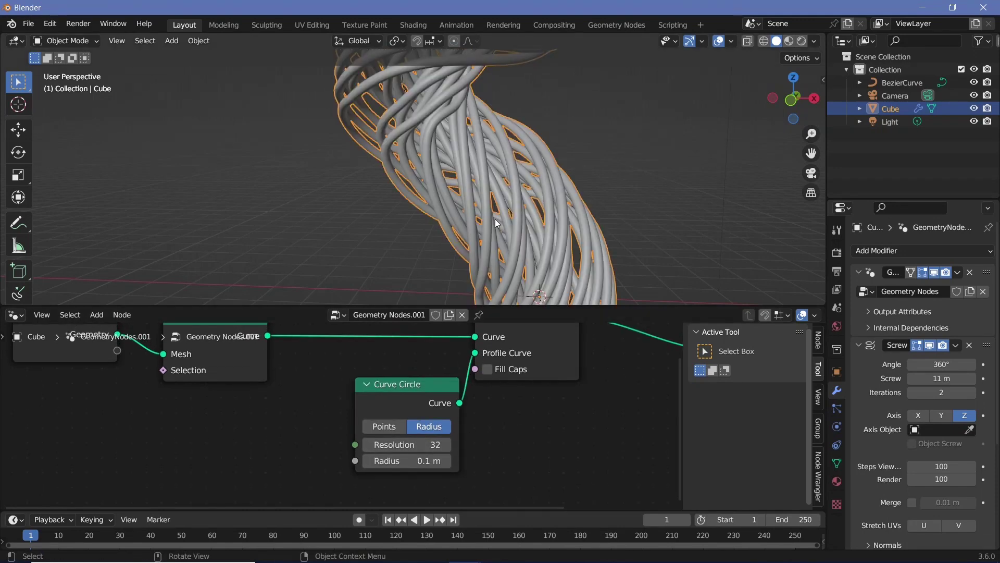
scroll(500, 214, down, 4)
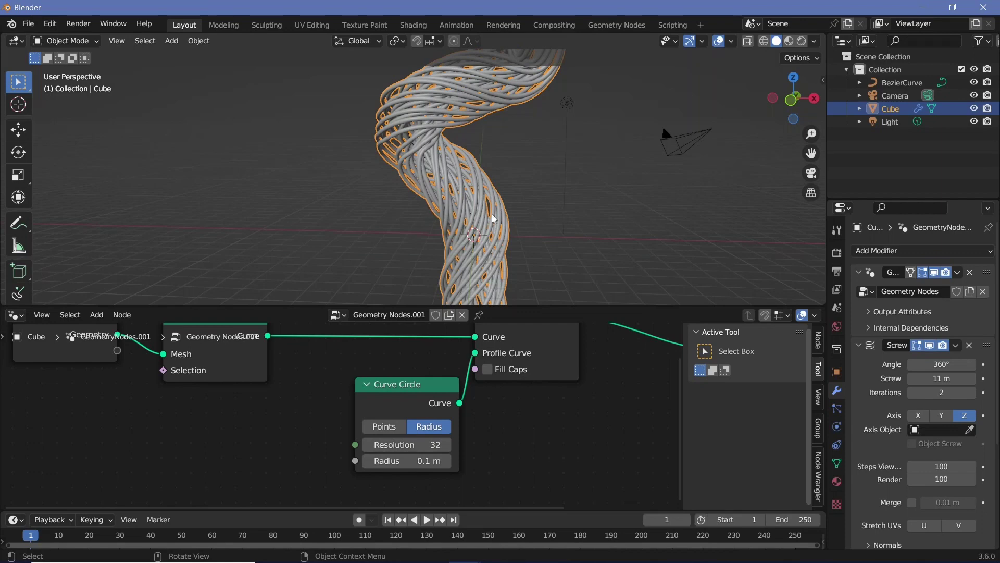
Insert a Set Curve Radius node between Mesh to Curve and Curve to Mesh, and move Curve Circle clear of it
middle_drag(417, 406, 456, 427)
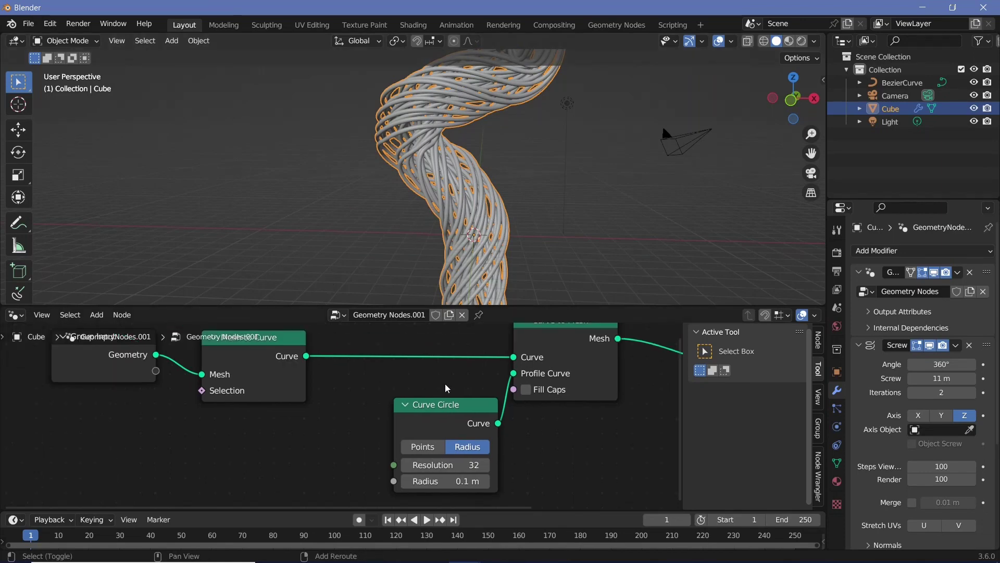
key(shift+a)
click(420, 281)
text(SET CURVE)
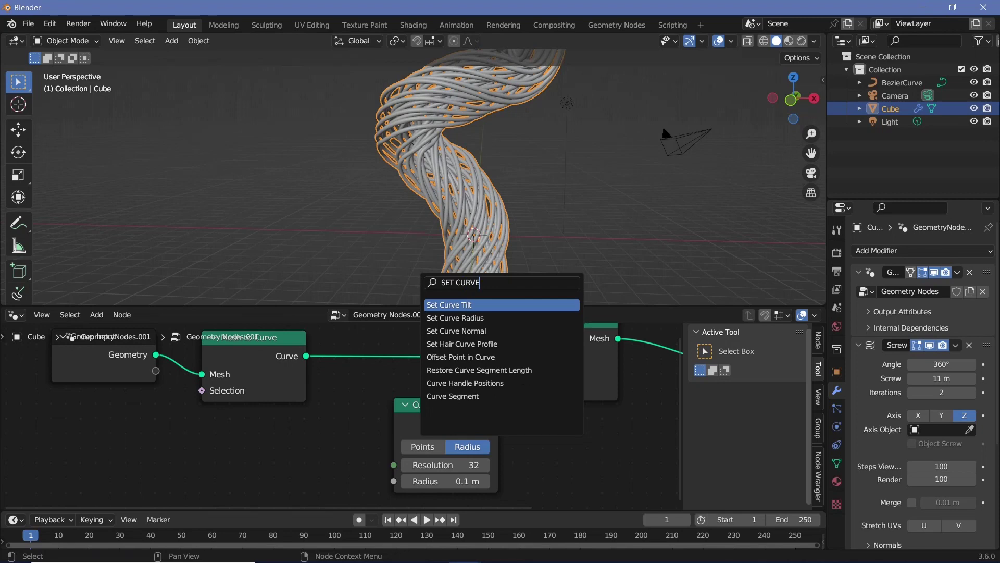
click(443, 317)
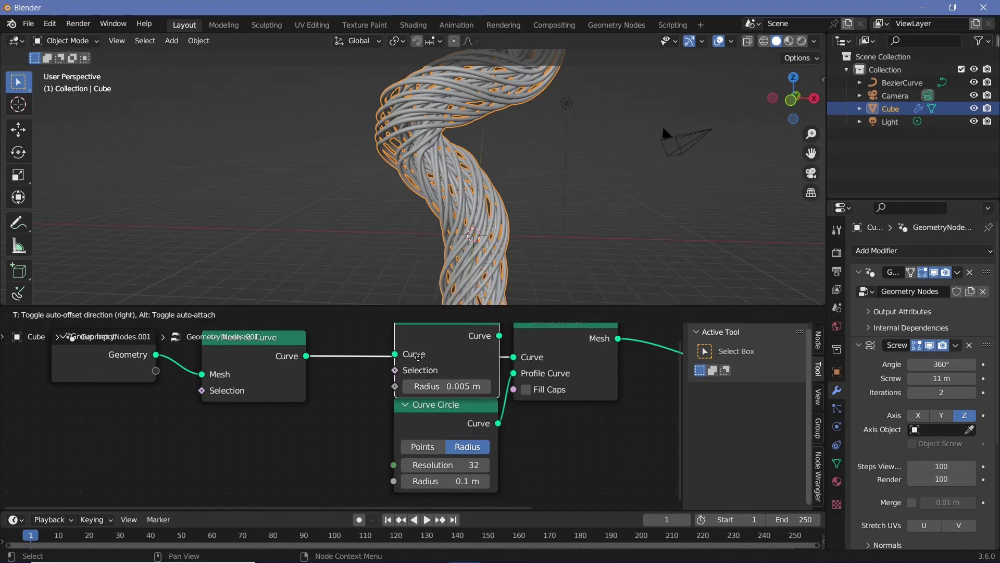
click(417, 352)
drag(425, 430, 441, 464)
Add a plain axes empty at the world origin and reselect the strands to show their node tree
middle_drag(272, 436, 400, 414)
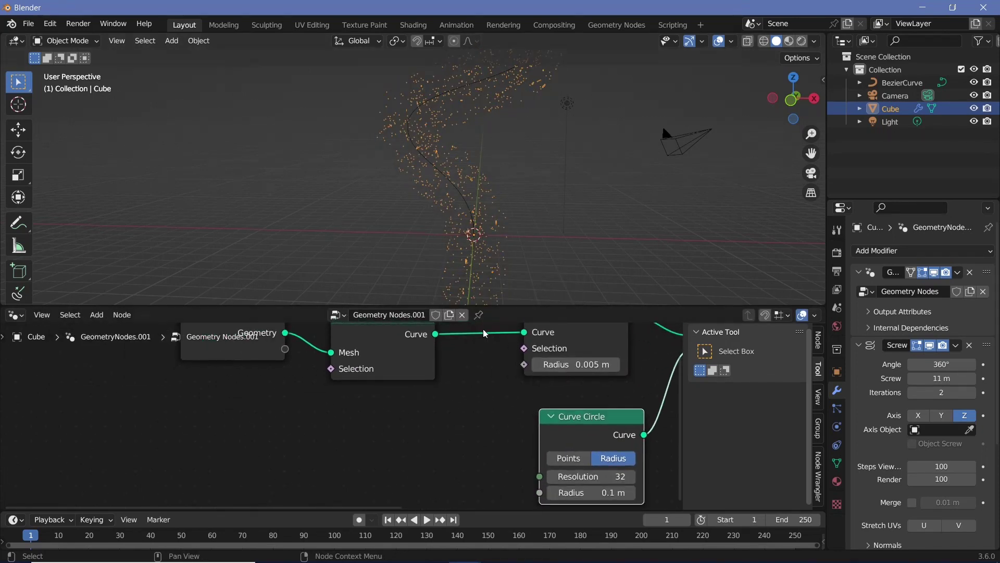
key(shift+a)
mouse_move(481, 230)
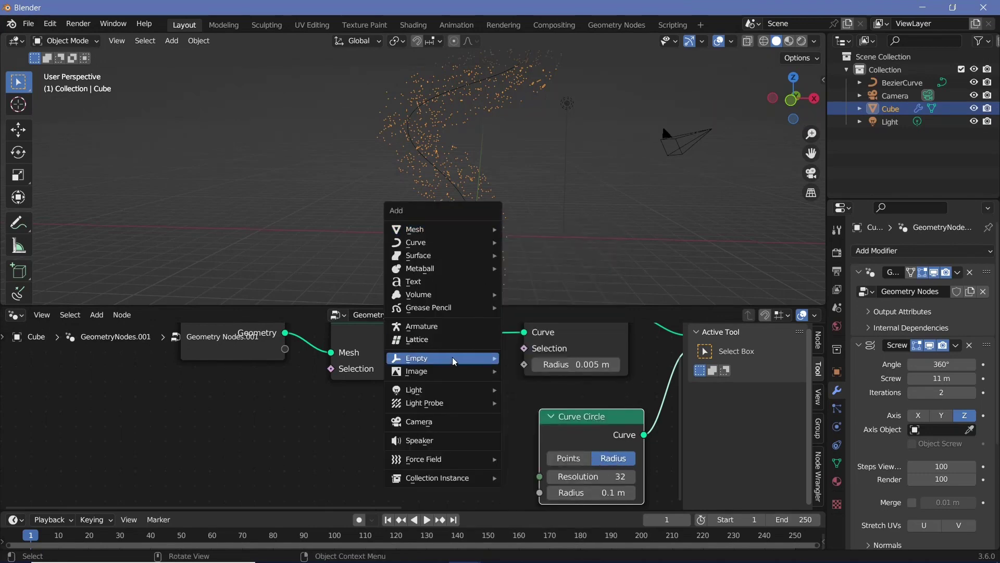
mouse_move(458, 358)
click(537, 357)
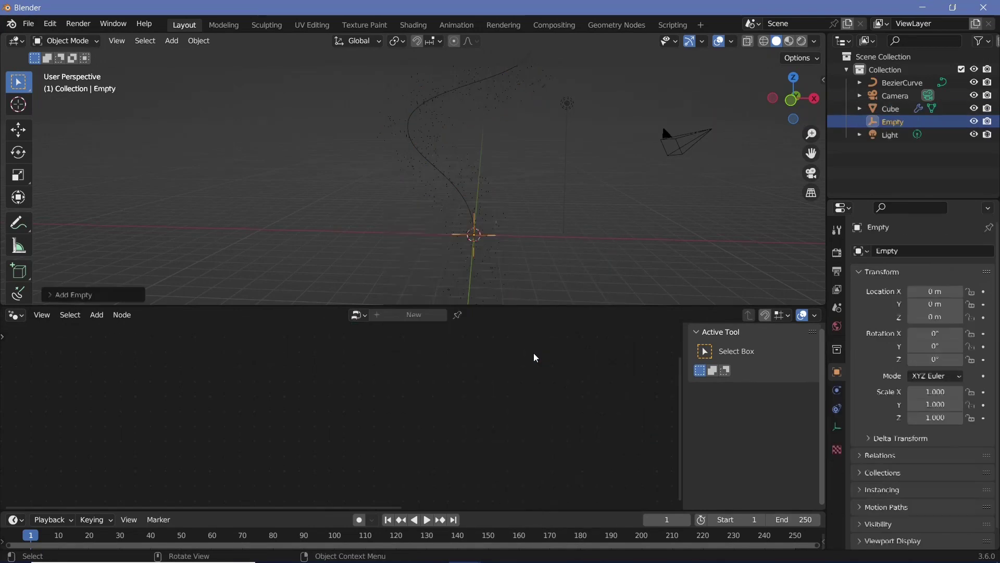
click(474, 179)
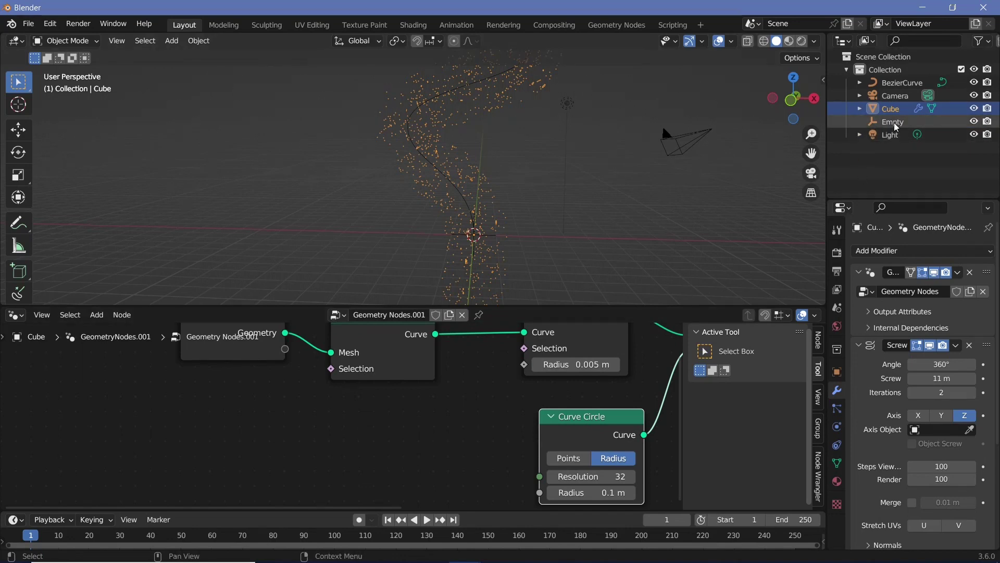
Add an Object Info node for the Empty, set it to Relative and place it well away from Curve Circle
drag(896, 127, 359, 432)
key(KP_Decimal)
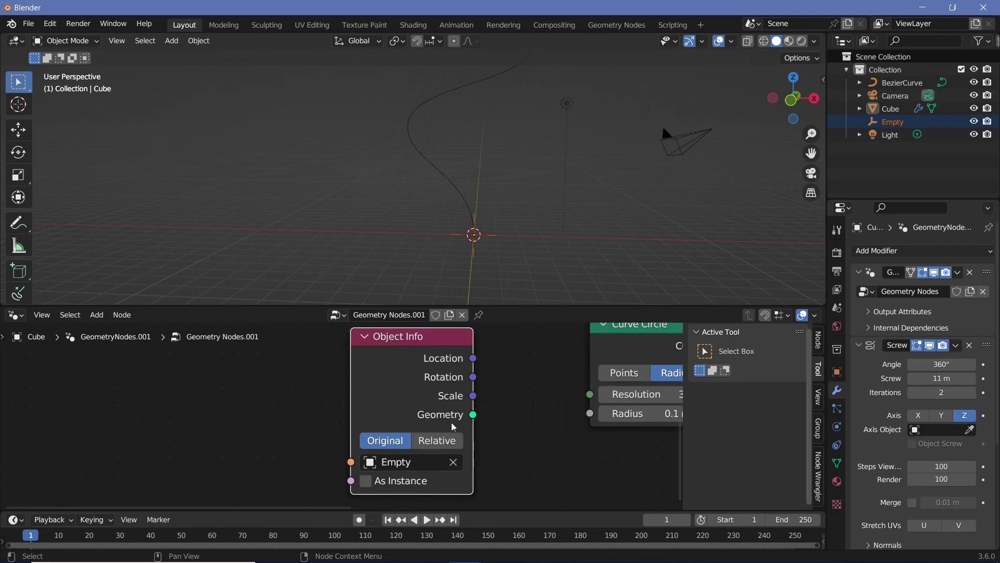
click(443, 440)
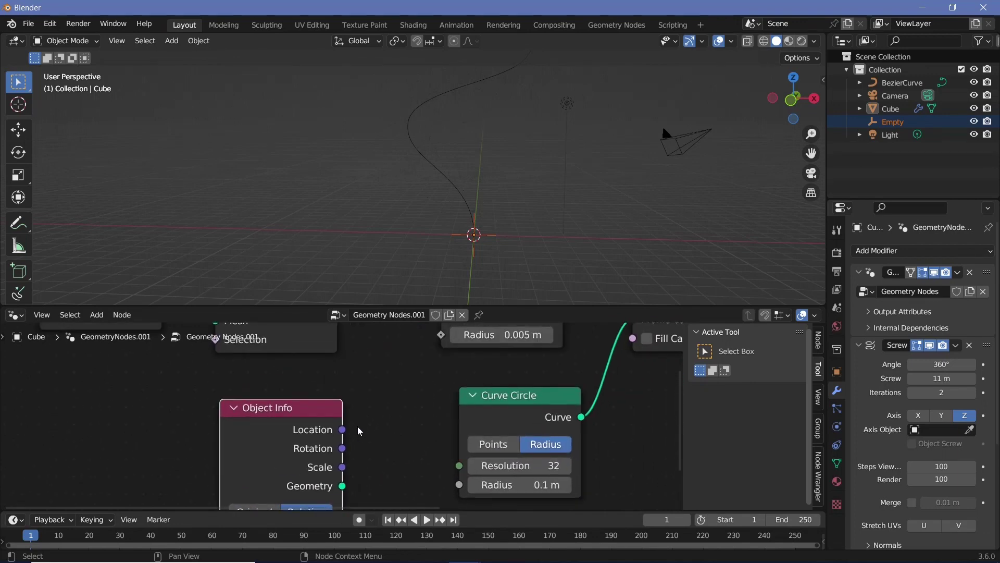
scroll(358, 430, down, 3)
middle_drag(358, 430, 479, 372)
drag(413, 391, 247, 403)
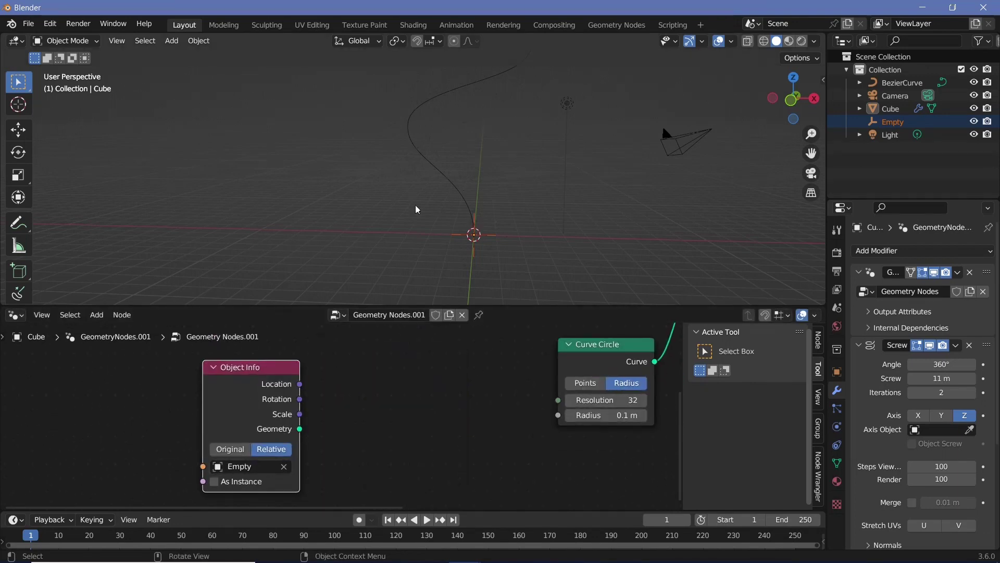
Add a Position node and place it below the Object Info node
scroll(417, 210, up, 5)
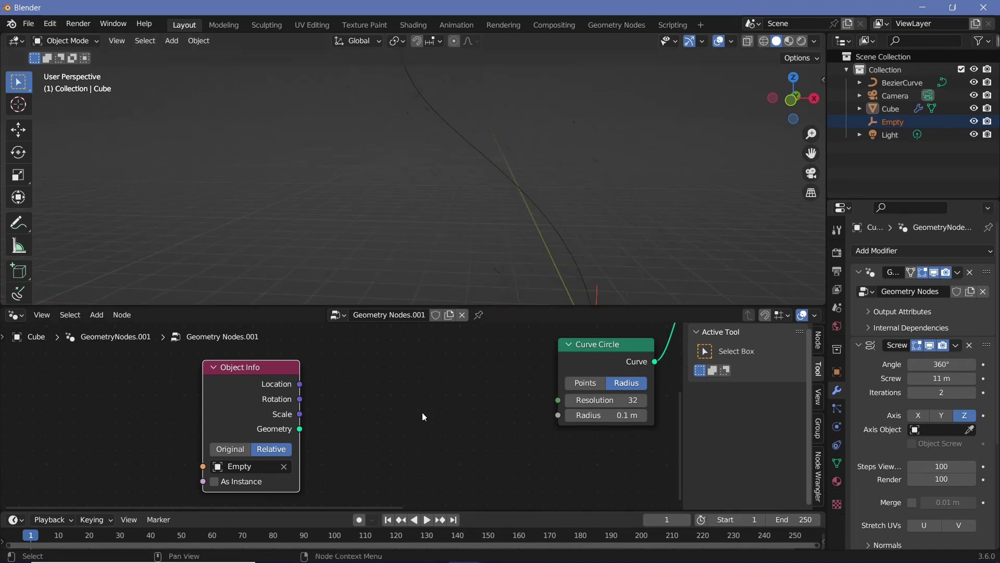
scroll(422, 411, down, 2)
key(shift+a)
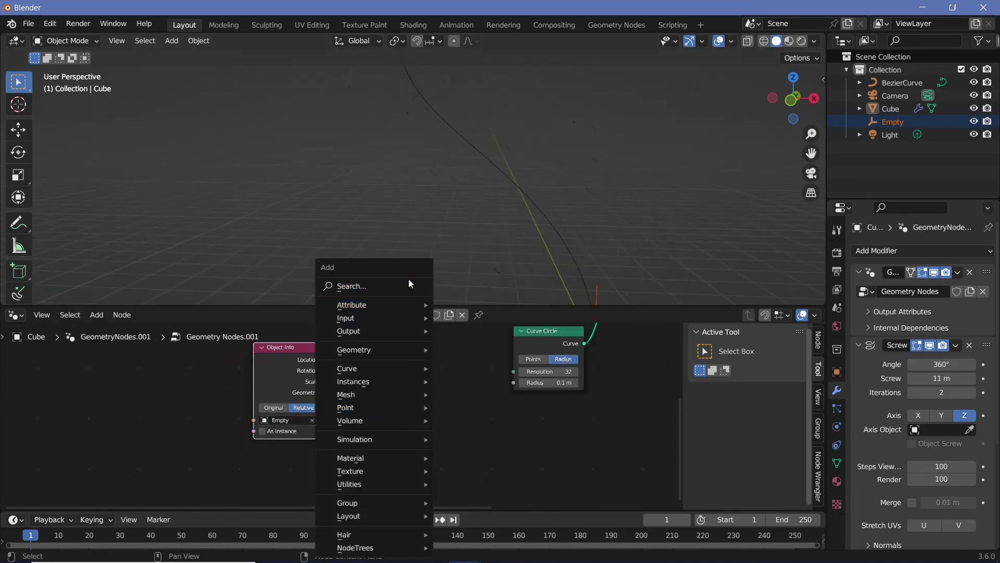
click(409, 286)
text(POSITION)
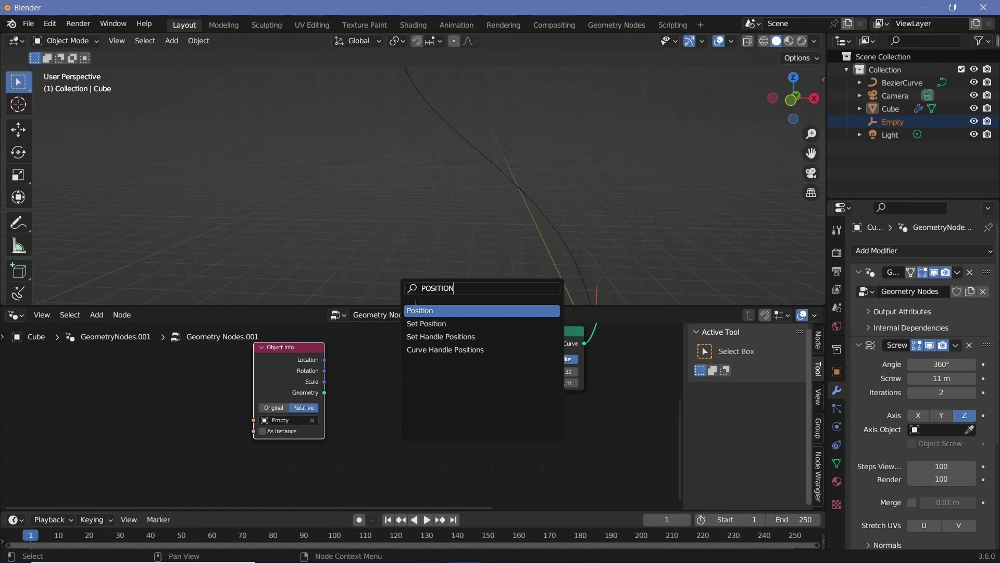
key(Return)
click(264, 484)
Add a Separate XYZ node and place it beside the Object Info node
key(shift+a)
click(389, 280)
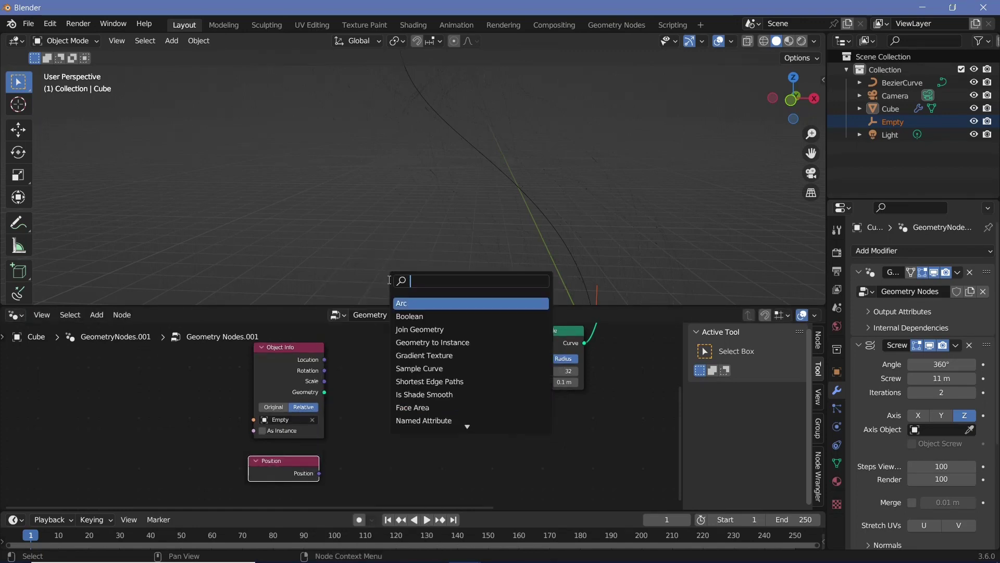
text(SEPA)
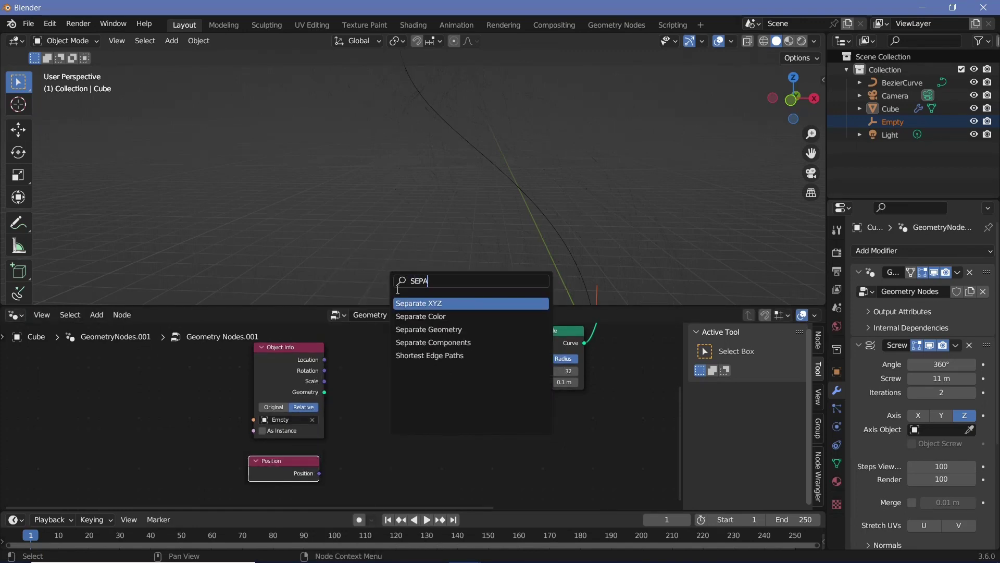
key(Return)
click(287, 363)
click(292, 467)
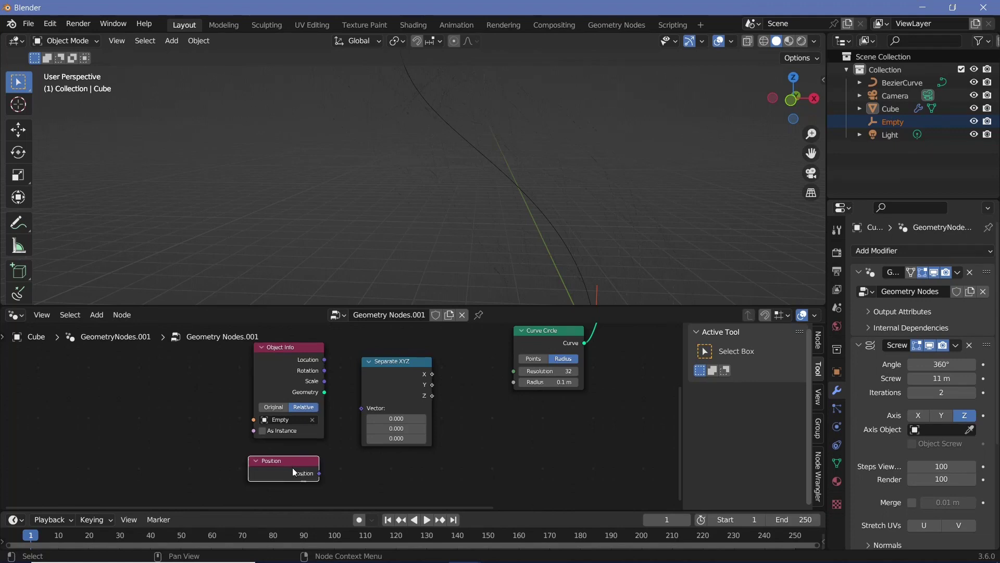
drag(405, 378, 401, 367)
click(401, 367)
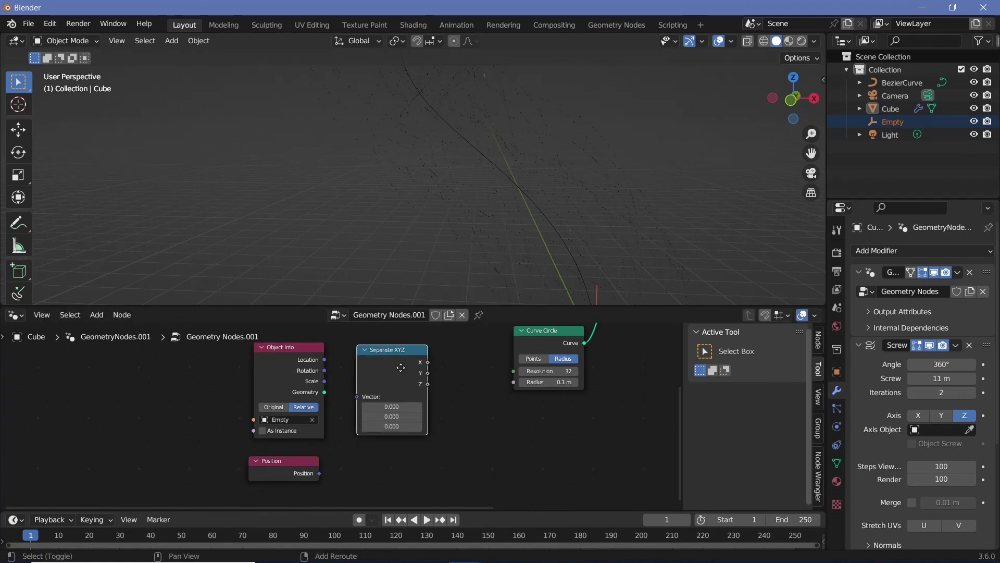
Duplicate Separate XYZ beside Position, then feed Position into the copy and Object Info's Location into the original
key(shift+d)
click(399, 462)
drag(327, 456, 365, 474)
middle_drag(355, 392, 364, 477)
scroll(353, 450, up, 4)
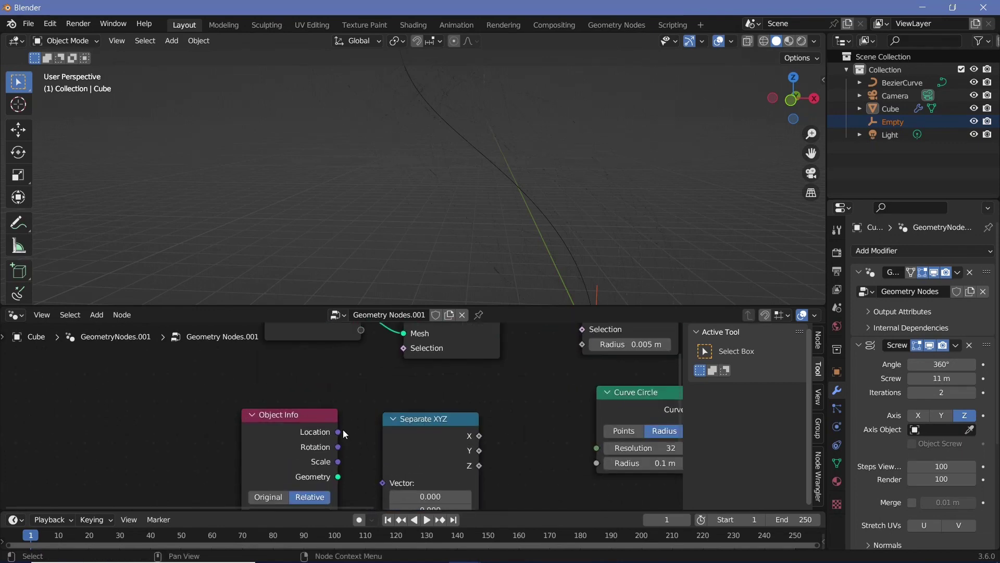
drag(338, 432, 381, 483)
Shift the Object Info, Position and Separate XYZ nodes aside, and add a Math node set to Subtract in the freed space
scroll(358, 413, down, 1)
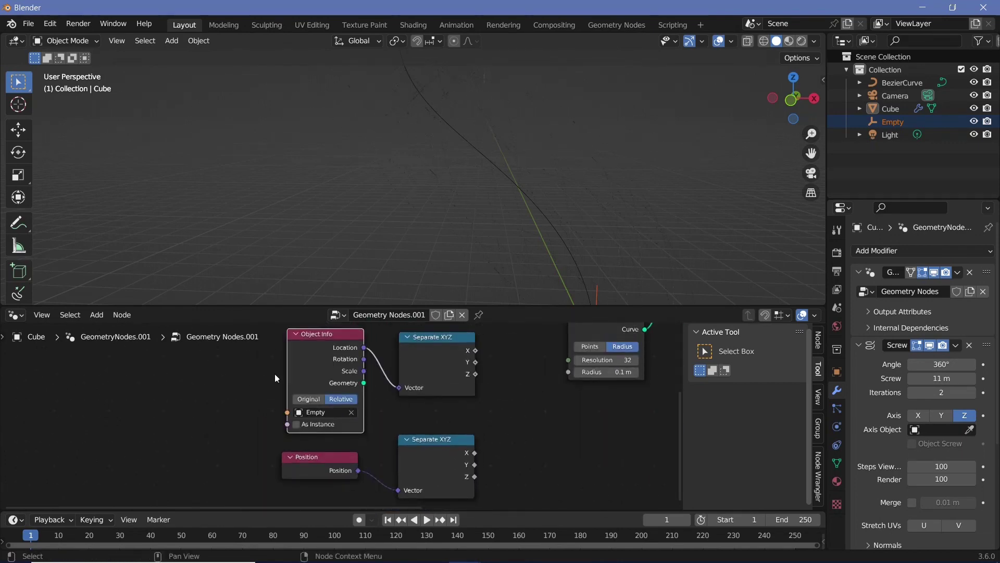
drag(247, 360, 480, 498)
key(g)
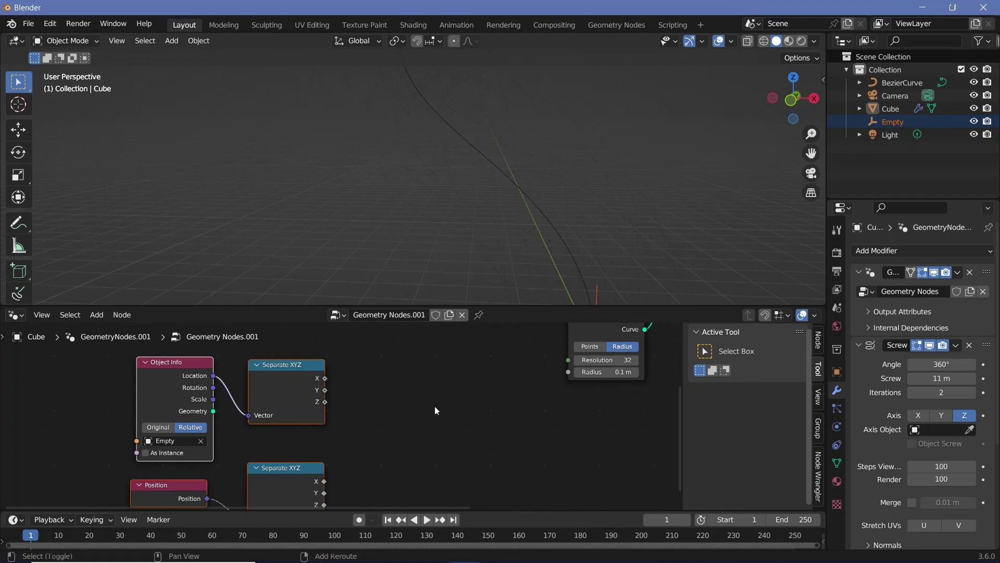
key(shift+a)
click(419, 287)
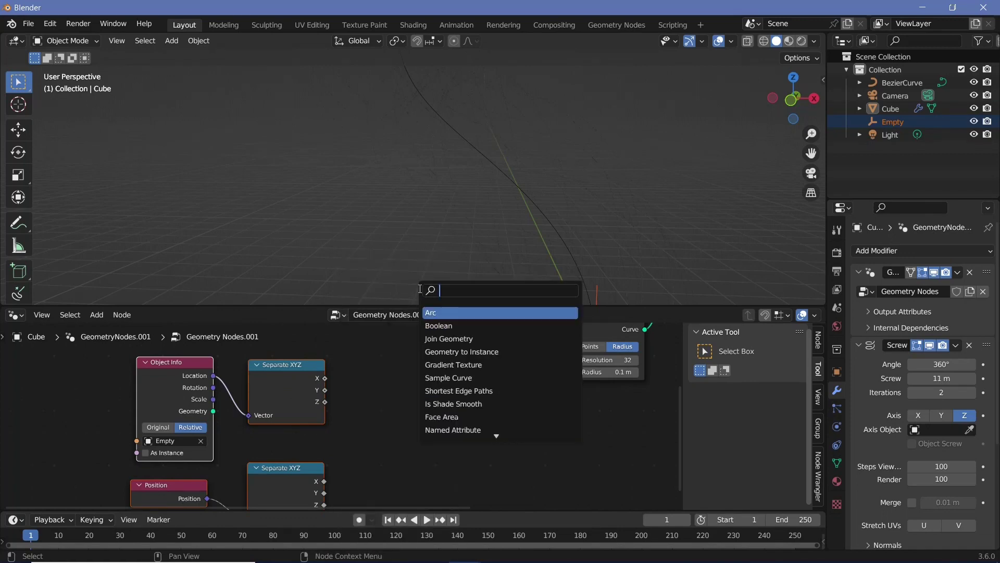
text(math)
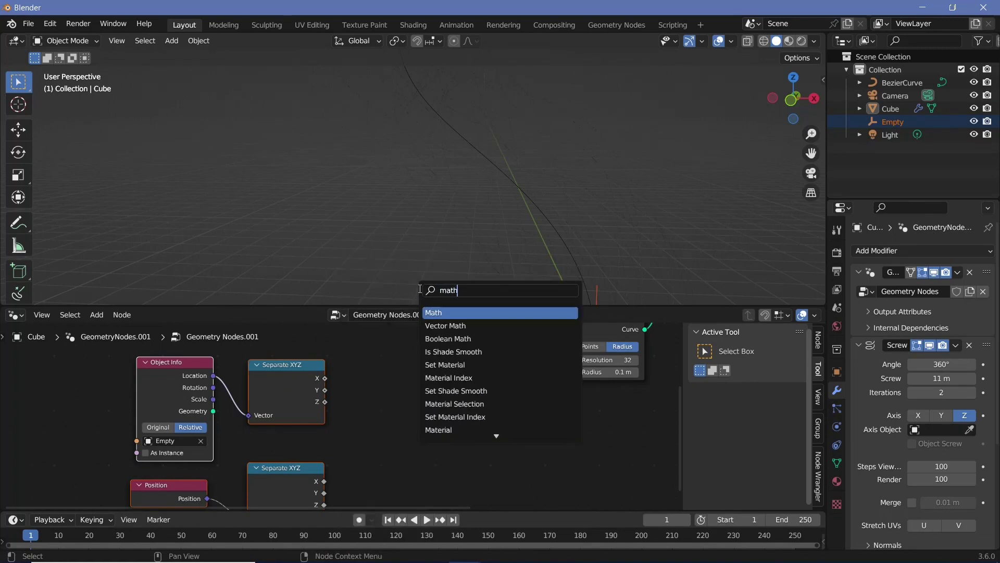
click(435, 312)
click(410, 395)
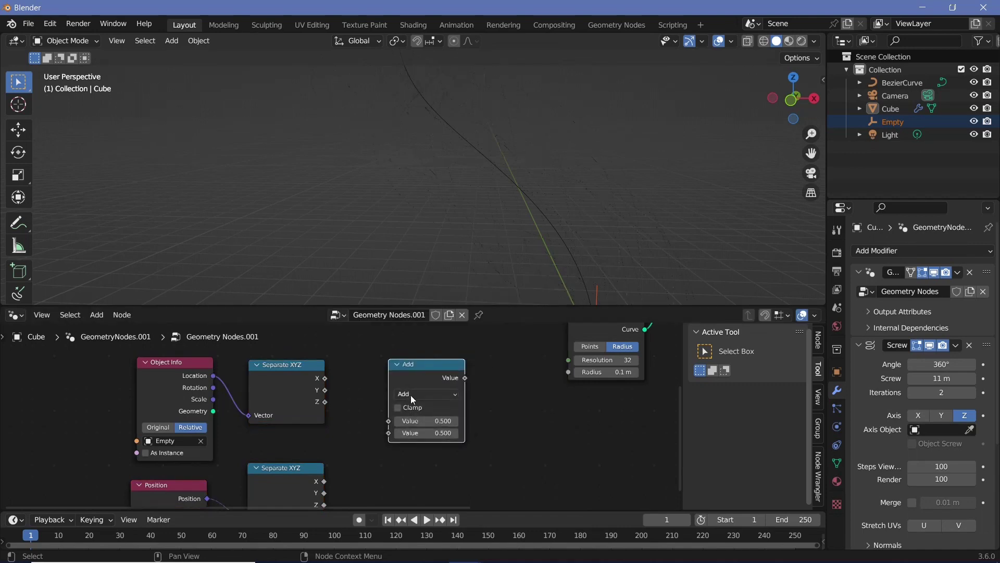
click(410, 395)
click(429, 435)
Connect the Object Info branch's Z to Subtract's first Value and the Position branch's Z to its second Value
drag(327, 402, 398, 421)
middle_drag(346, 455, 376, 385)
scroll(372, 388, up, 2)
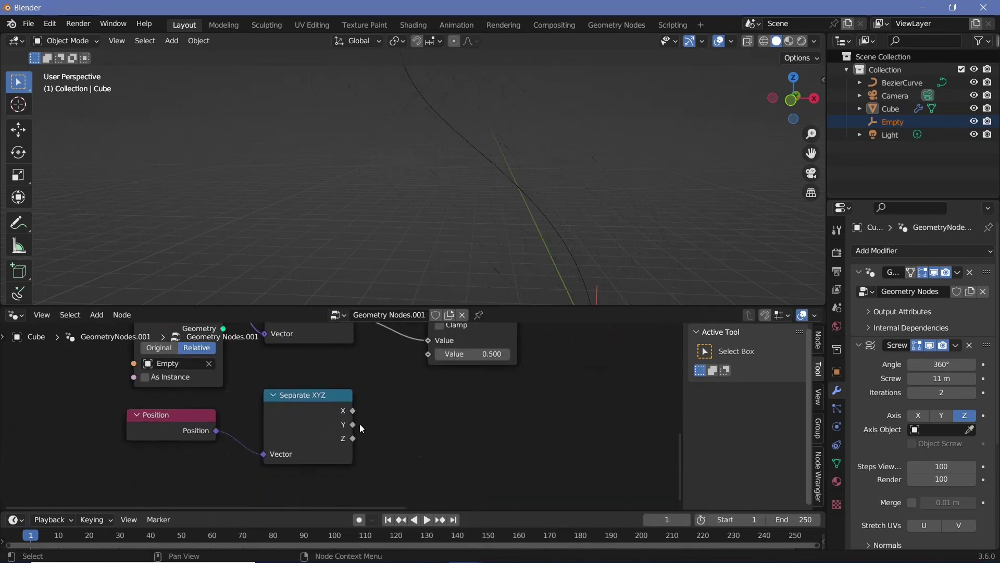
drag(351, 439, 429, 354)
middle_drag(485, 350, 368, 450)
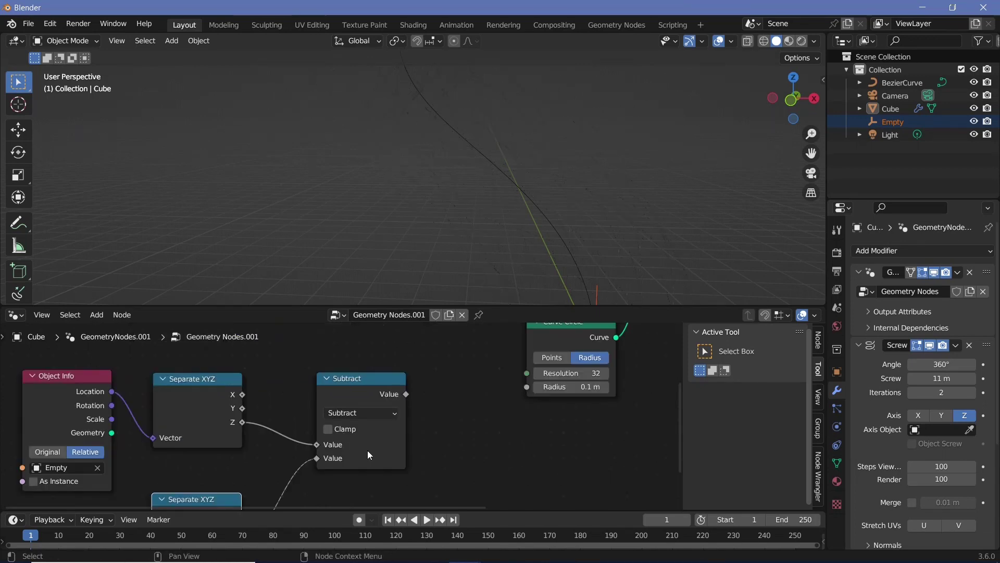
drag(367, 450, 360, 416)
Connect Subtract's Value output to Set Curve Radius's Radius input and inspect the strands around the empty
middle_drag(475, 370, 388, 490)
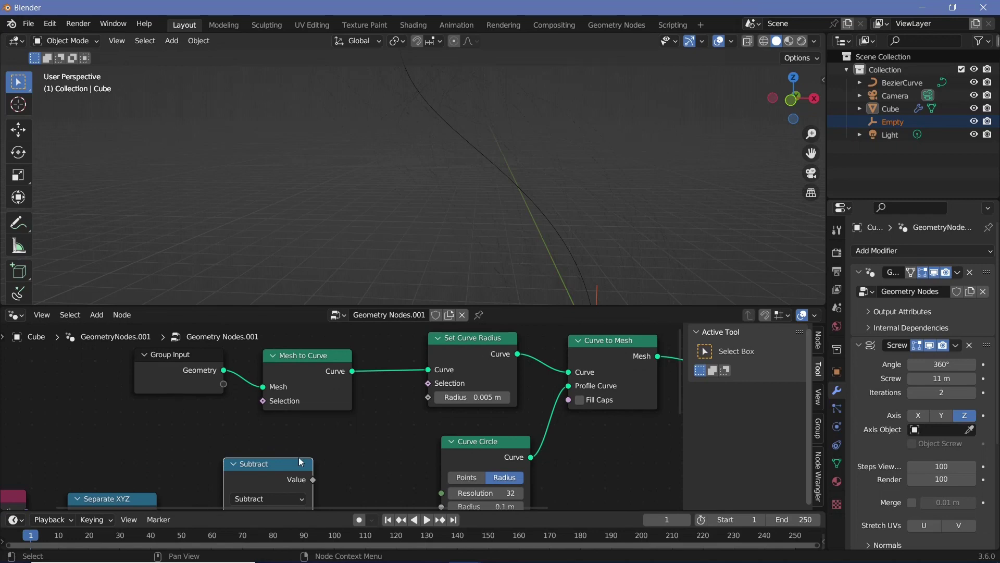
middle_drag(302, 462, 327, 401)
drag(339, 419, 460, 417)
scroll(541, 190, down, 3)
scroll(529, 217, down, 2)
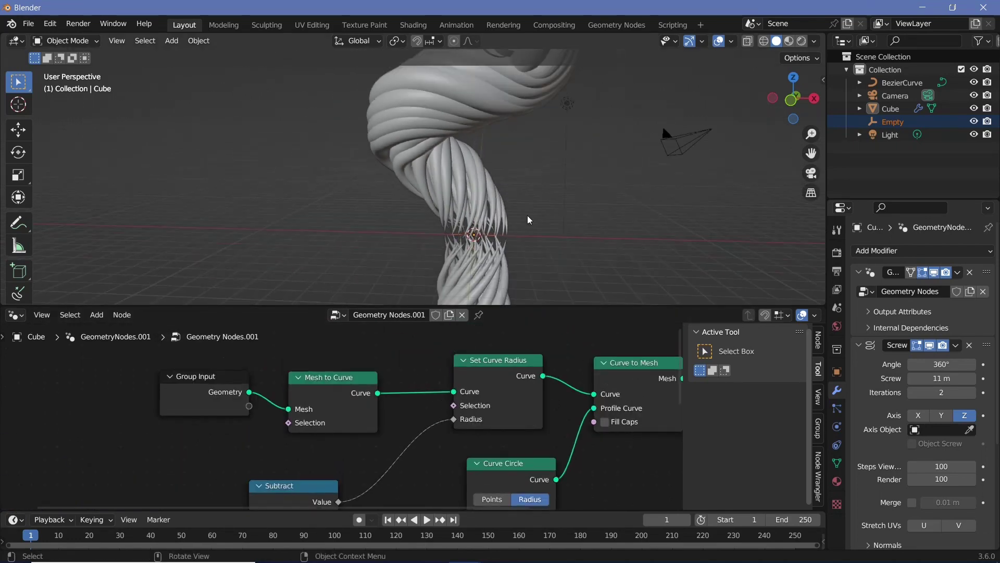
middle_drag(346, 212, 526, 185)
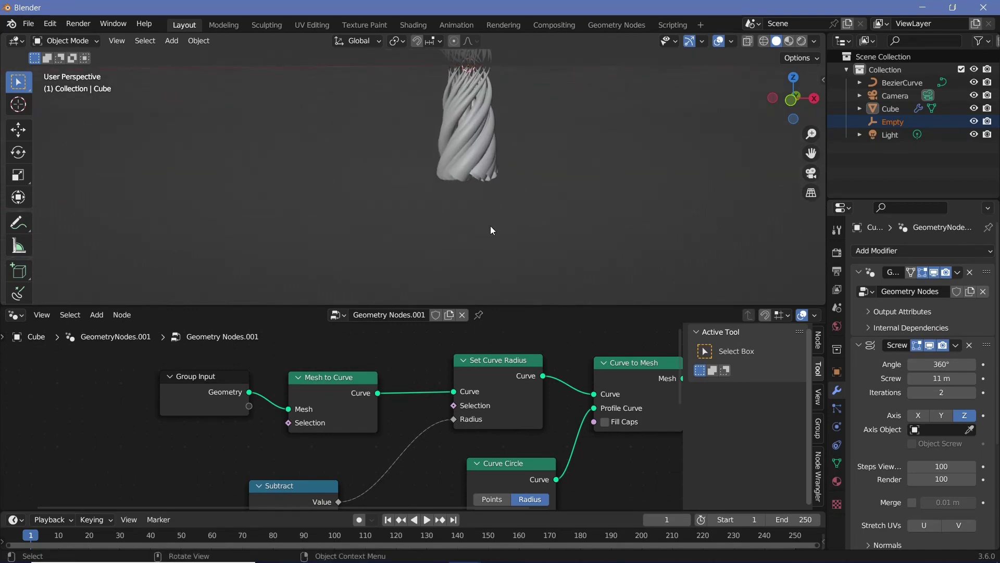
shift+middle_drag(514, 130, 507, 202)
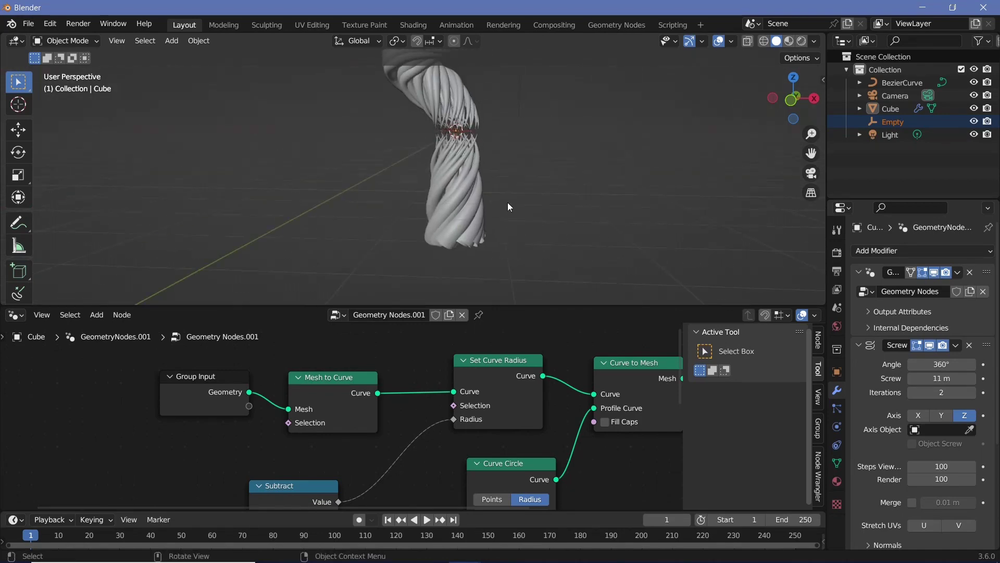
scroll(507, 203, up, 2)
shift+middle_drag(522, 155, 507, 221)
Try the Clamp option on the Subtract node, inspect the strands below the empty, and switch it off again
middle_drag(329, 492, 377, 382)
click(307, 425)
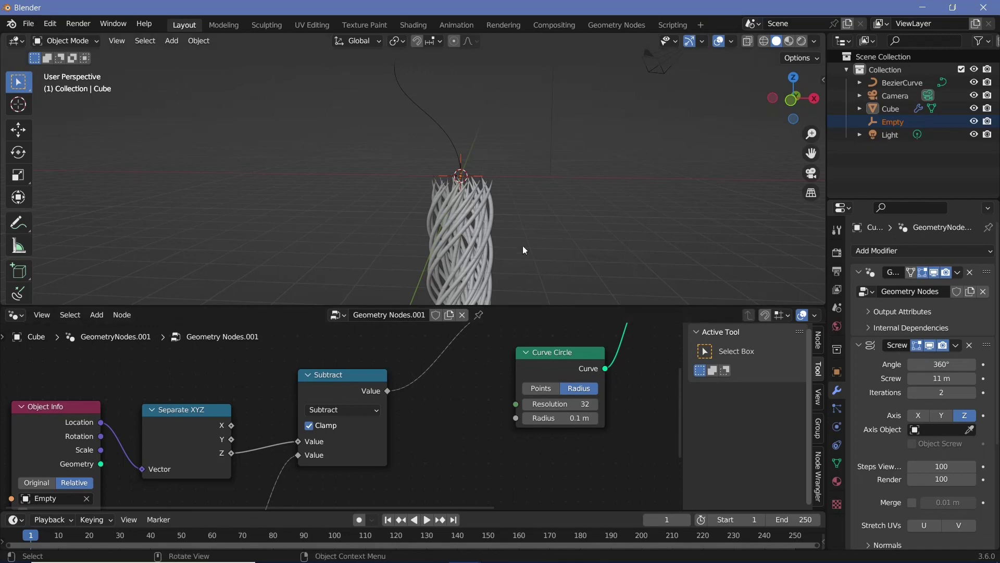
drag(468, 186, 523, 230)
scroll(420, 430, up, 2)
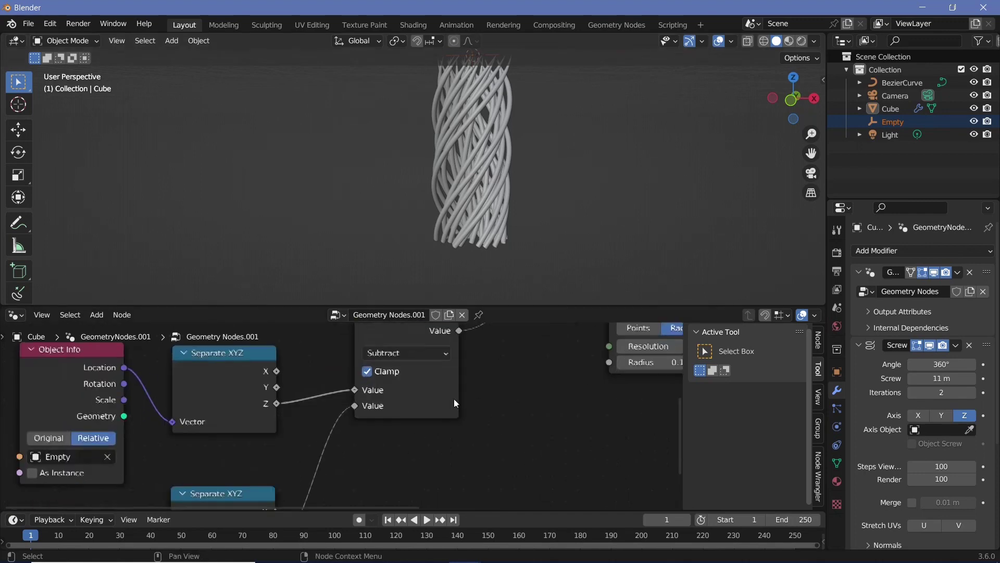
click(367, 371)
Place Subtract closer to the Separate XYZ nodes and shift the whole group away from Curve Circle to free space
scroll(341, 415, down, 1)
drag(370, 335, 335, 382)
scroll(336, 417, down, 1)
middle_drag(299, 419, 352, 402)
scroll(351, 401, down, 1)
drag(201, 358, 458, 469)
key(g)
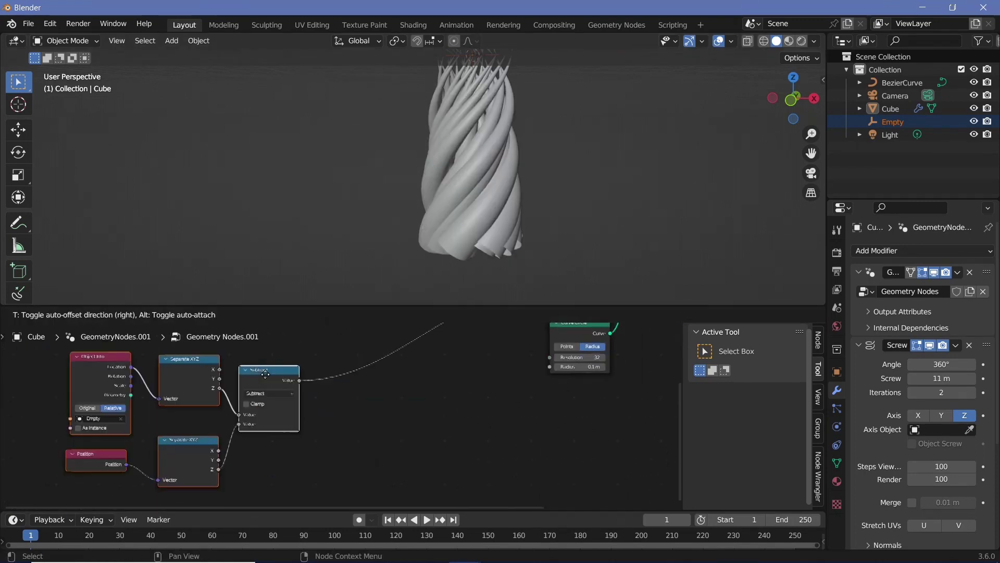
click(398, 392)
Insert a Map Range node between Subtract and Set Curve Radius
key(shift+a)
click(377, 285)
text(map r)
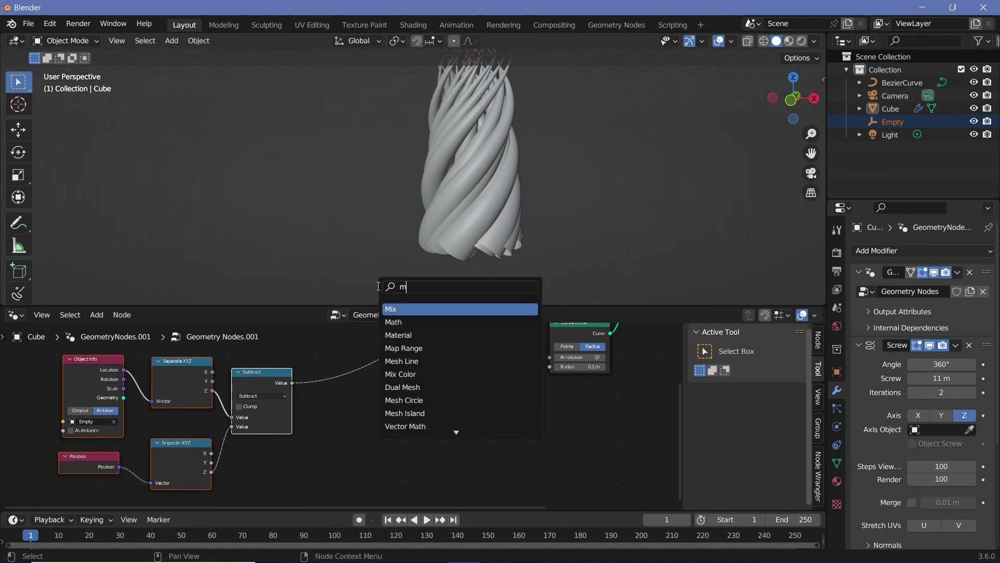
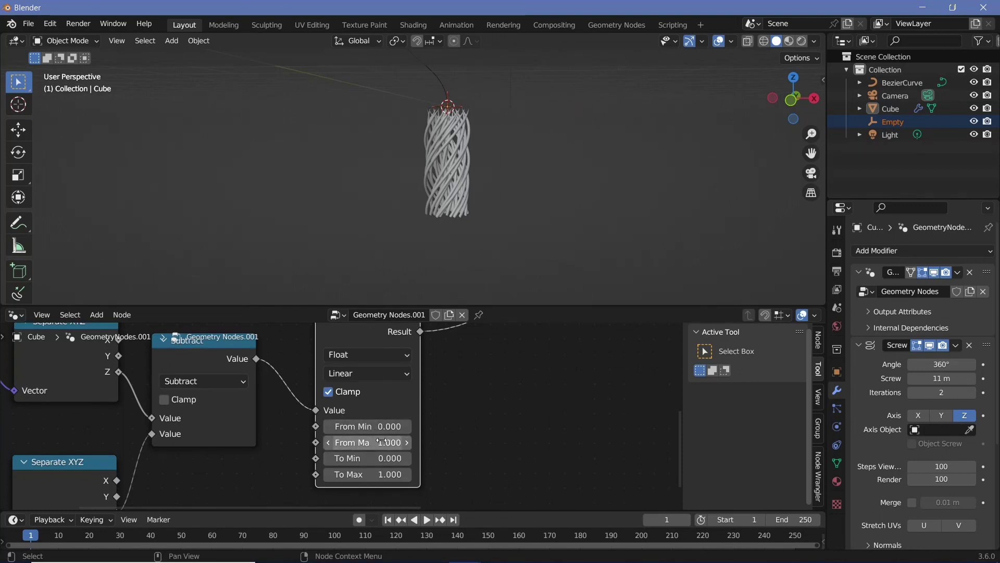
Set the Map Range node's From Max to 10 and inspect the strands' taper
drag(365, 443, 402, 442)
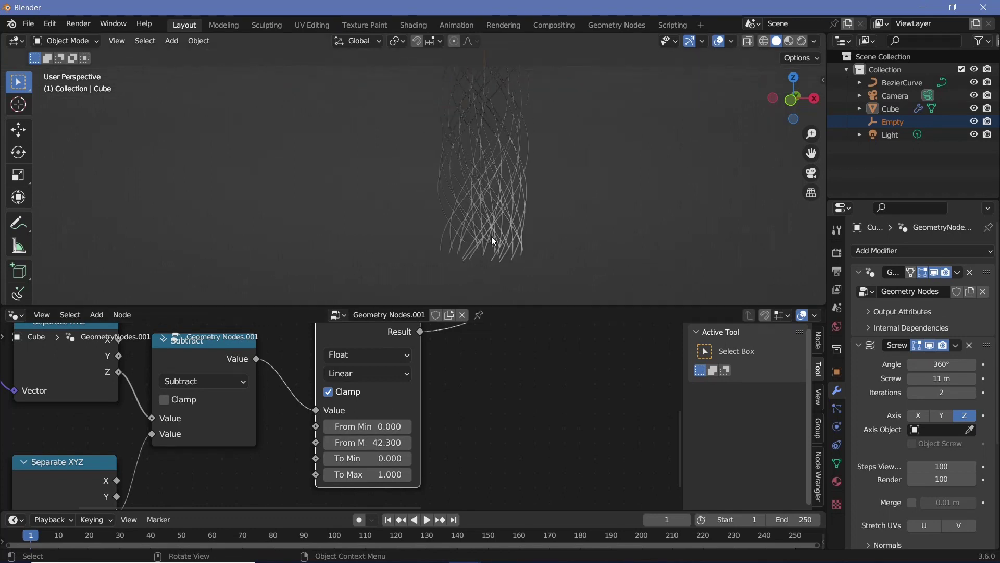
click(361, 442)
text(10)
key(Return)
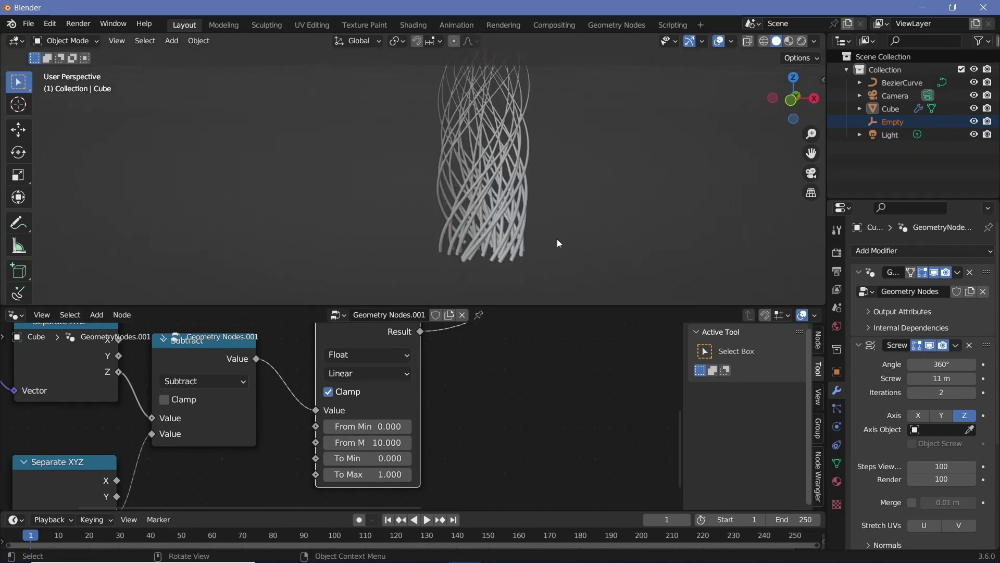
scroll(526, 226, down, 2)
scroll(486, 154, up, 3)
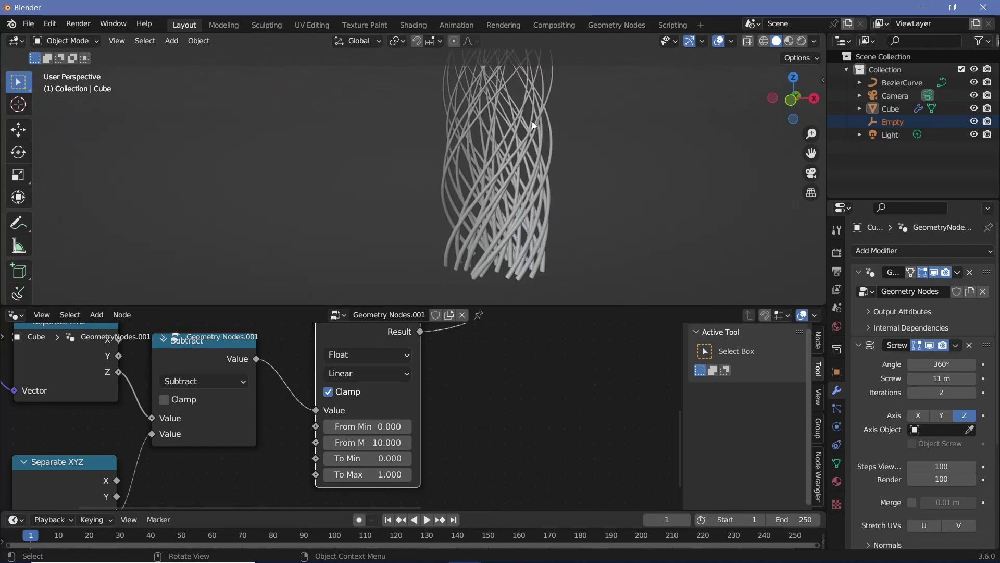
Add a Color Ramp node and insert it on the link between Map Range and Set Curve Radius
key(Home)
key(shift+a)
click(423, 289)
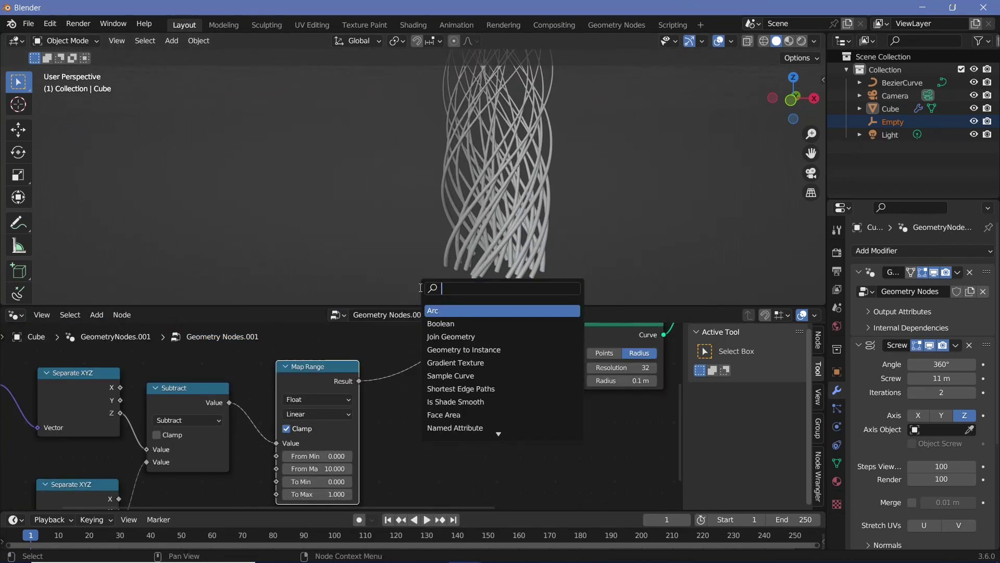
text(colo)
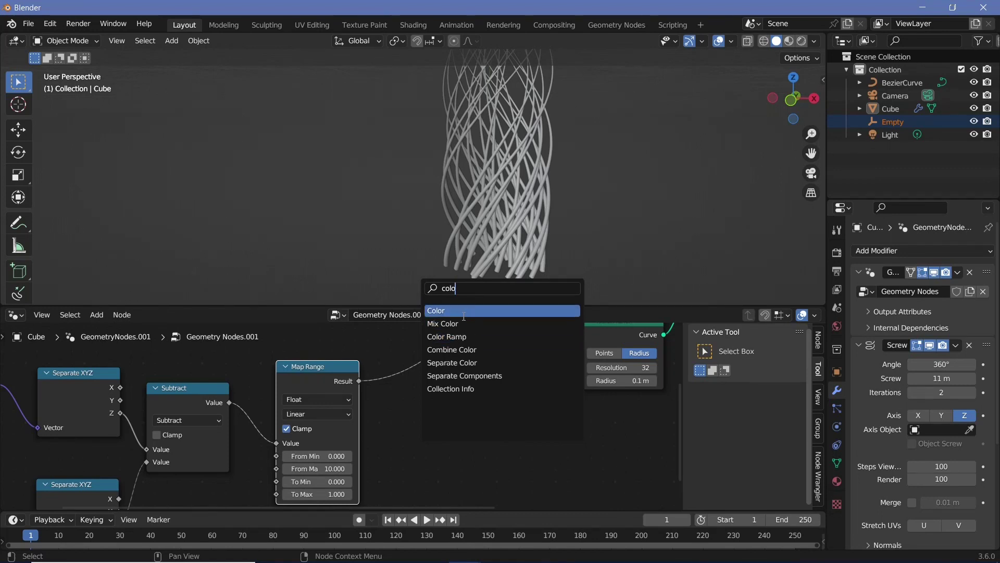
click(475, 337)
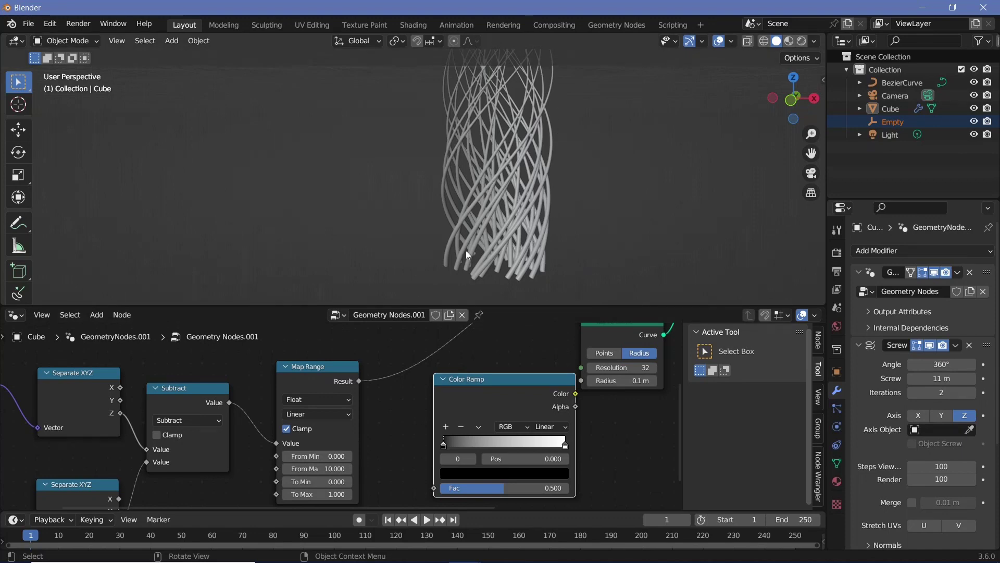
middle_drag(321, 501, 368, 451)
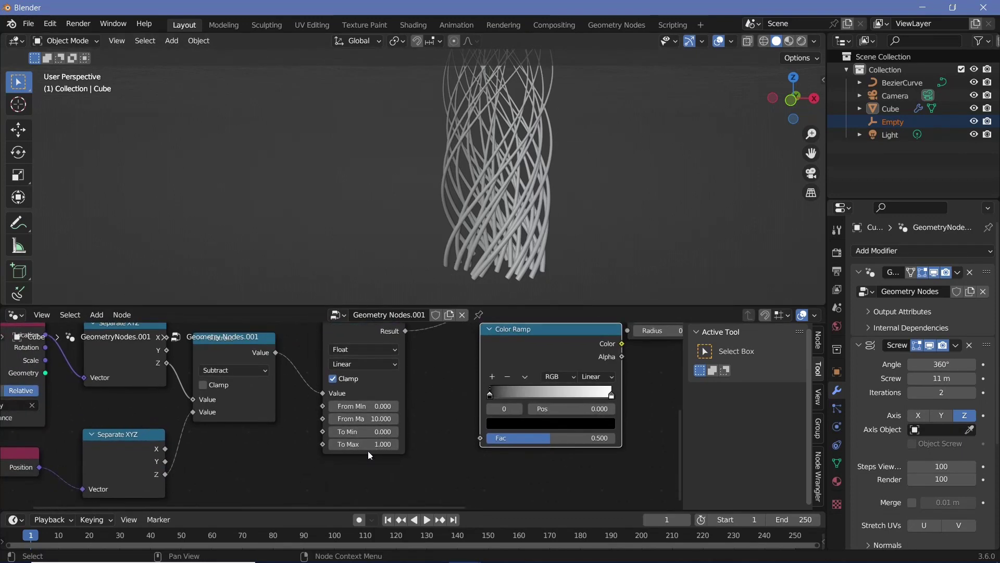
shift+middle_drag(510, 280, 528, 102)
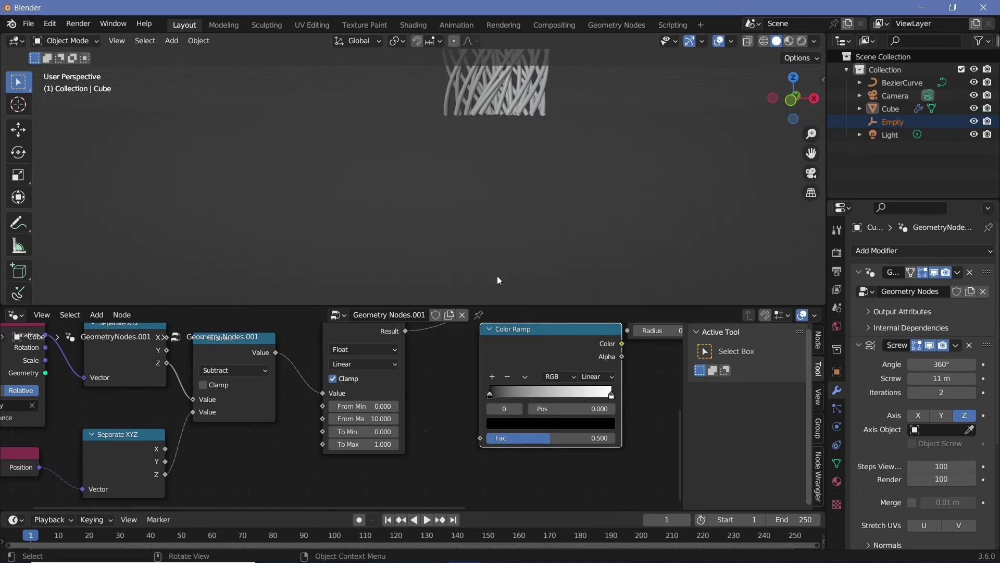
scroll(465, 350, down, 4)
middle_drag(465, 350, 397, 418)
drag(464, 414, 414, 374)
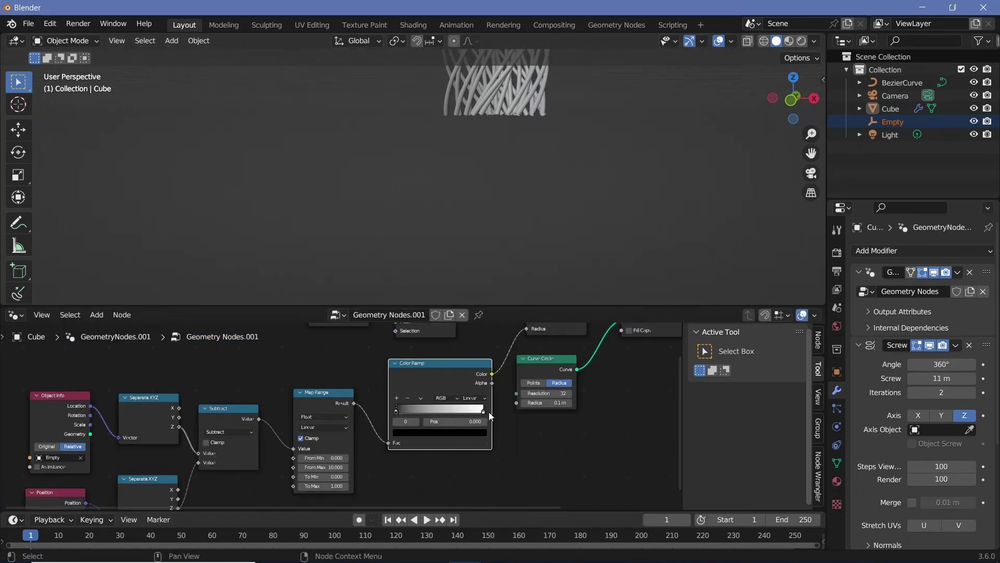
Change the Color Ramp's white stop at position 1.000 to black
scroll(489, 411, up, 2)
click(554, 409)
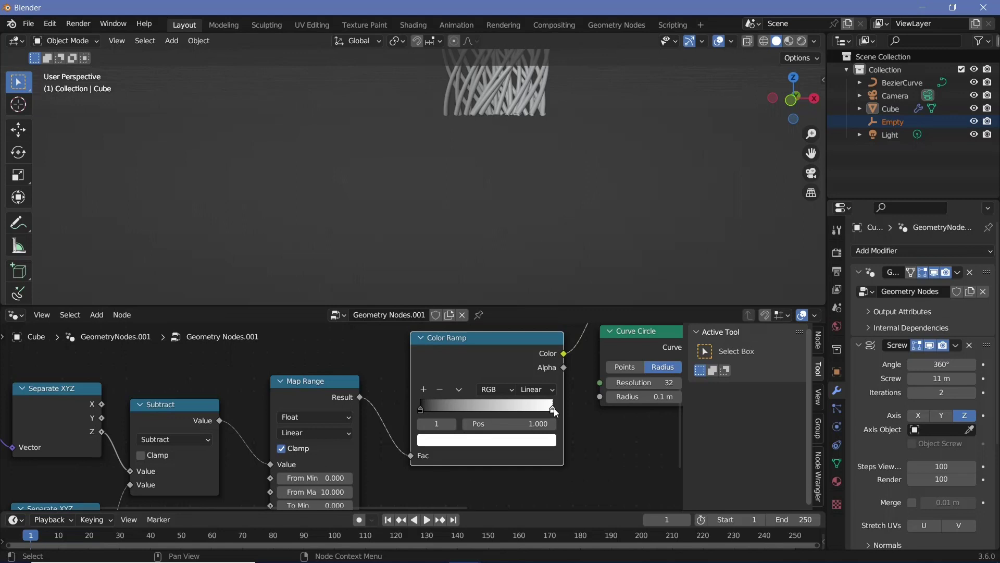
click(546, 441)
drag(526, 258, 526, 349)
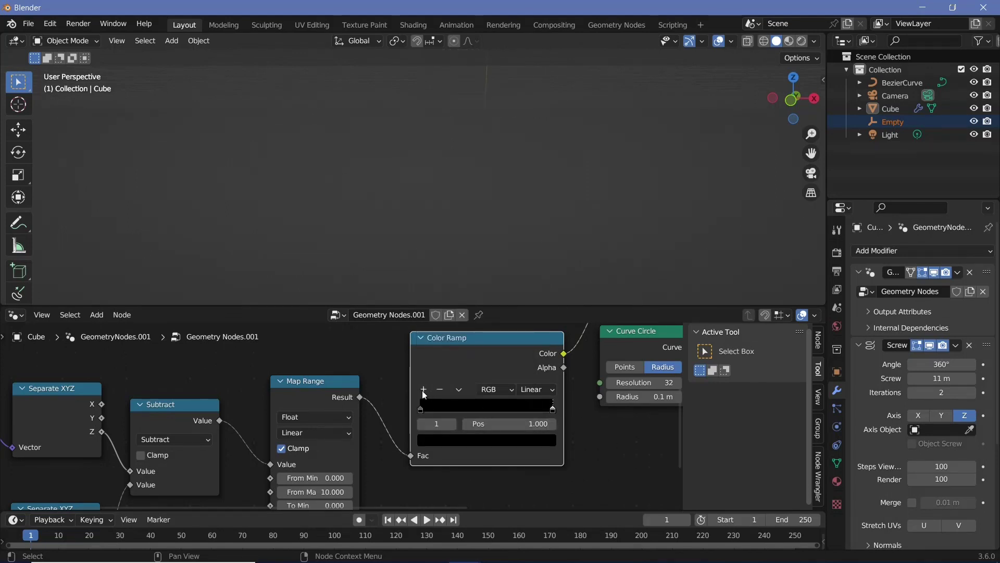
Add a white stop at position 0.500 in the middle of the Color Ramp and inspect the strands' thickness
click(423, 390)
click(457, 439)
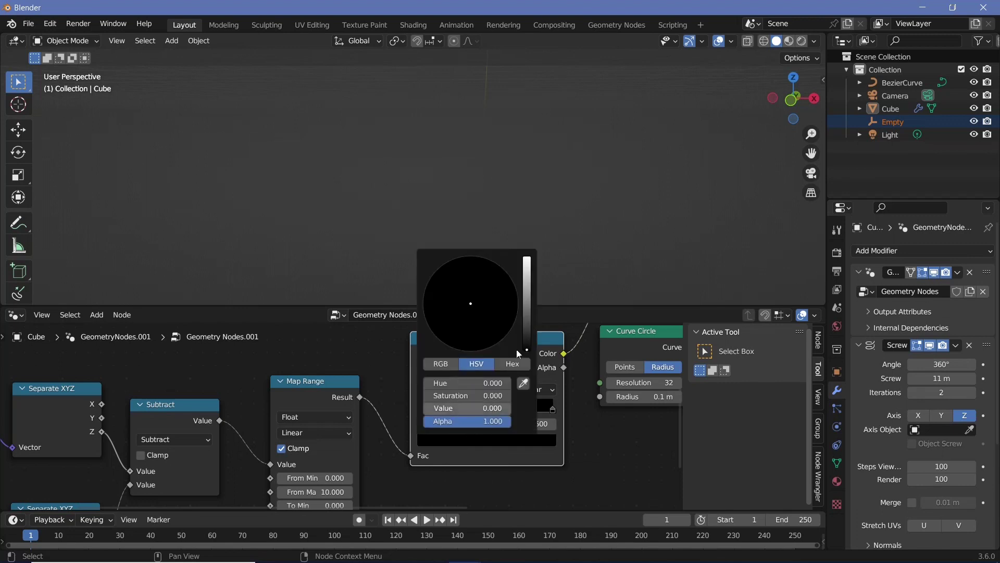
drag(526, 349, 527, 258)
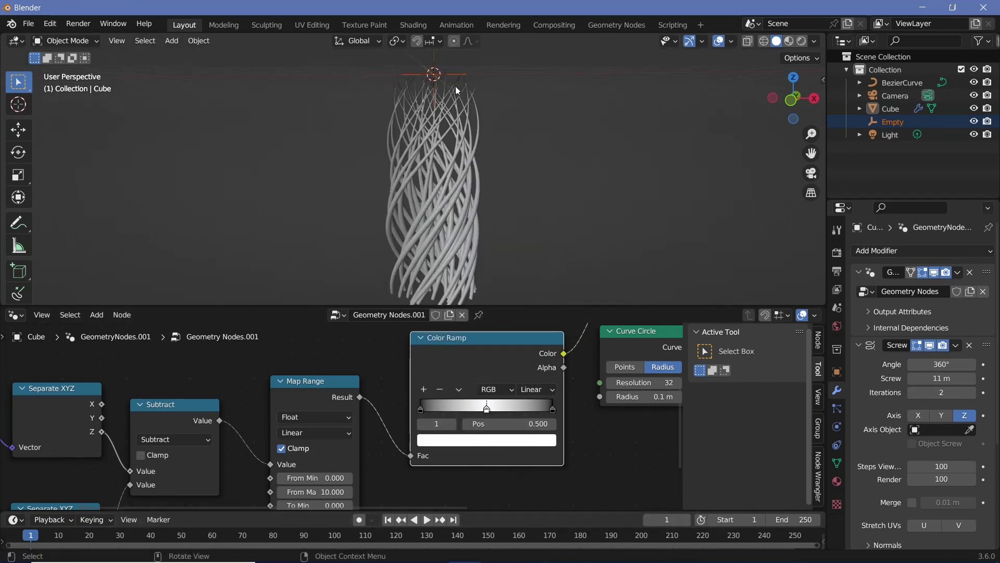
scroll(491, 243, up, 3)
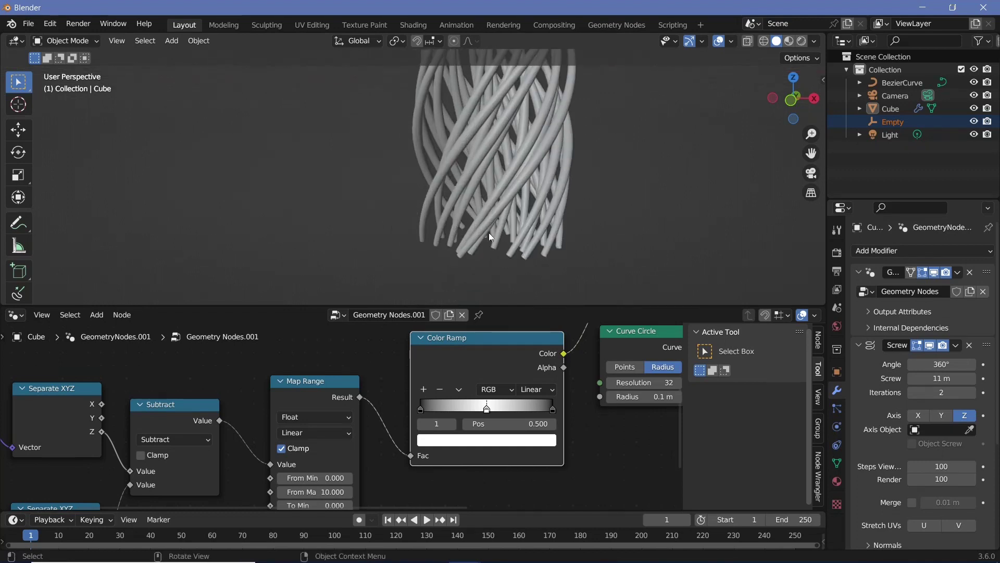
scroll(493, 158, down, 4)
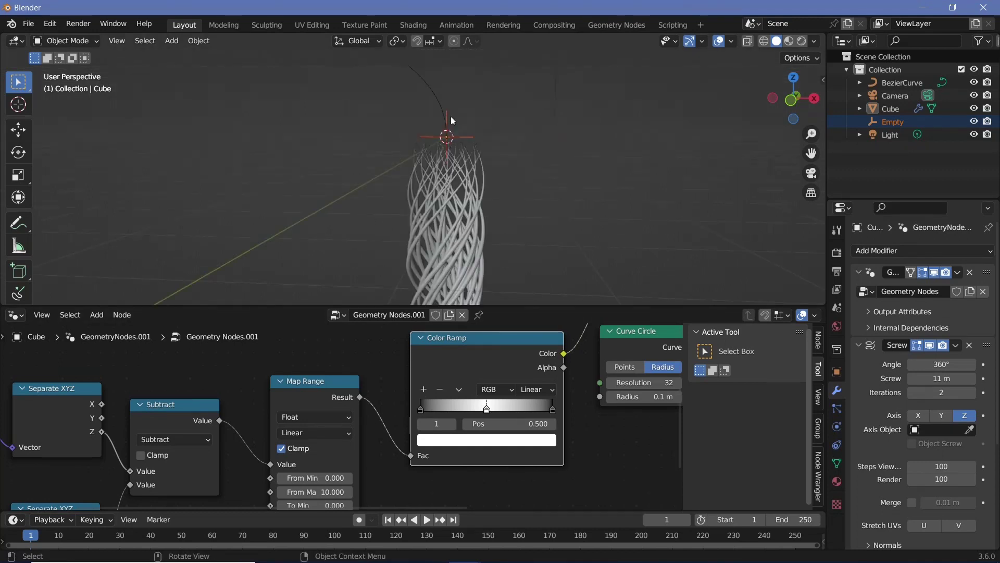
Move the empty straight up along the Z axis to about 6.43 m
click(447, 116)
middle_drag(450, 115, 472, 116)
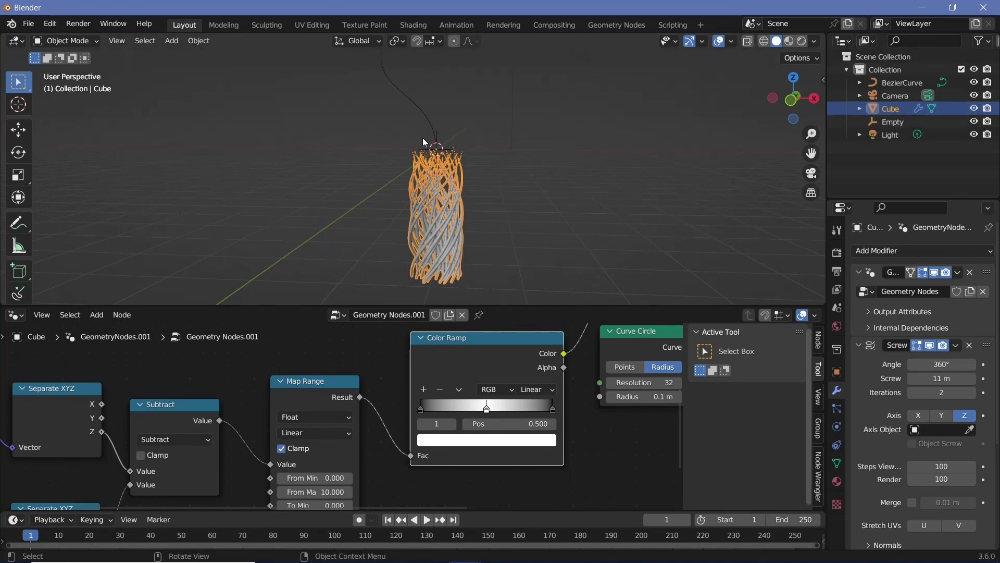
click(437, 140)
key(g)
key(z)
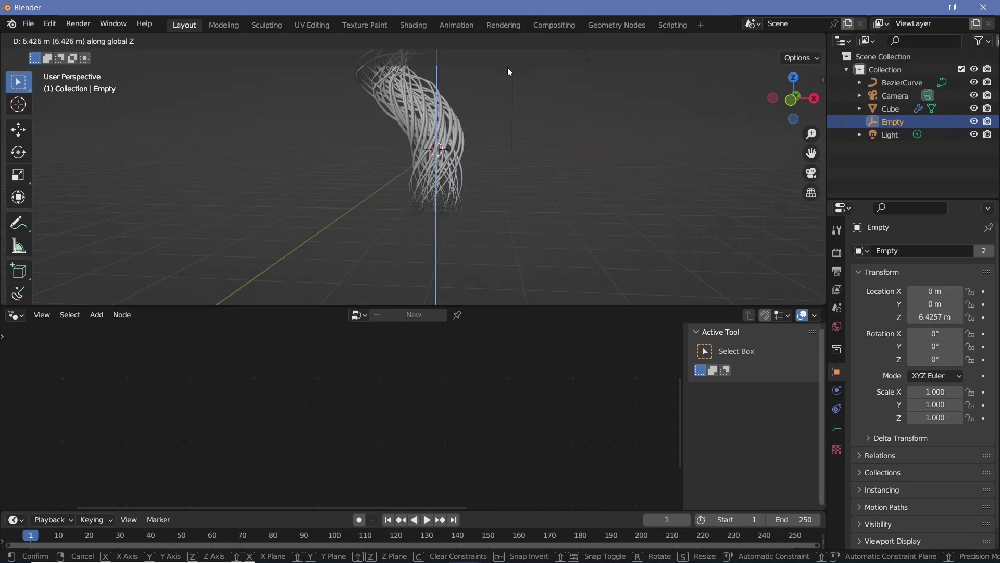
click(508, 67)
middle_drag(508, 67, 461, 103)
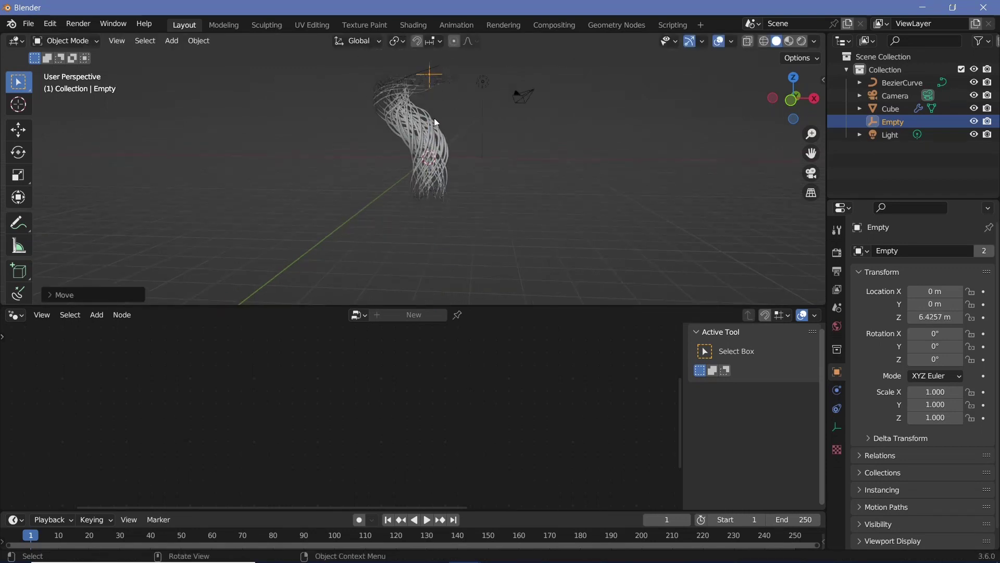
scroll(436, 123, up, 3)
middle_drag(374, 220, 431, 175)
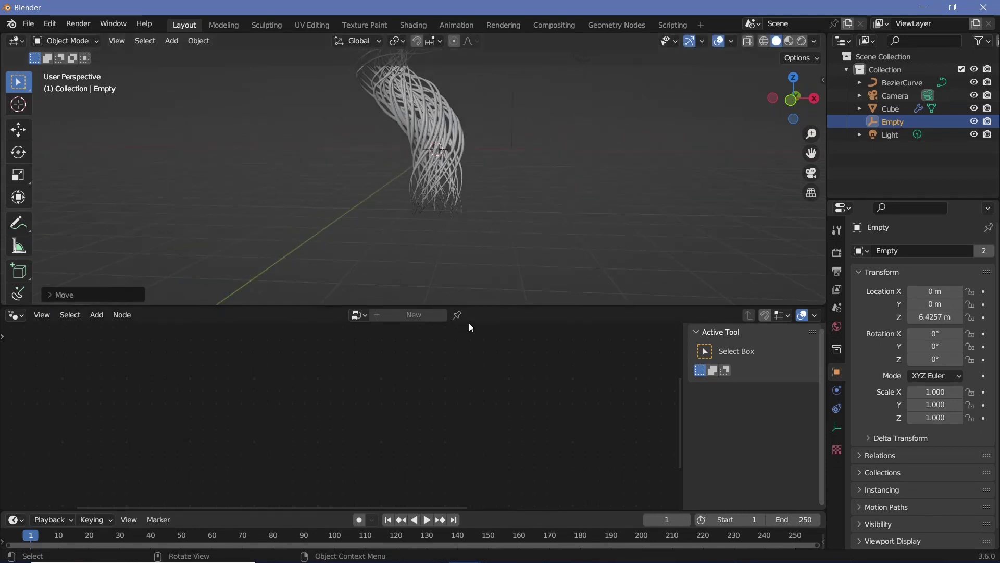
Set From Max to 5 on the Map Range node of the strand mesh and frame the mesh in the viewport
click(430, 175)
scroll(422, 392, up, 2)
click(405, 432)
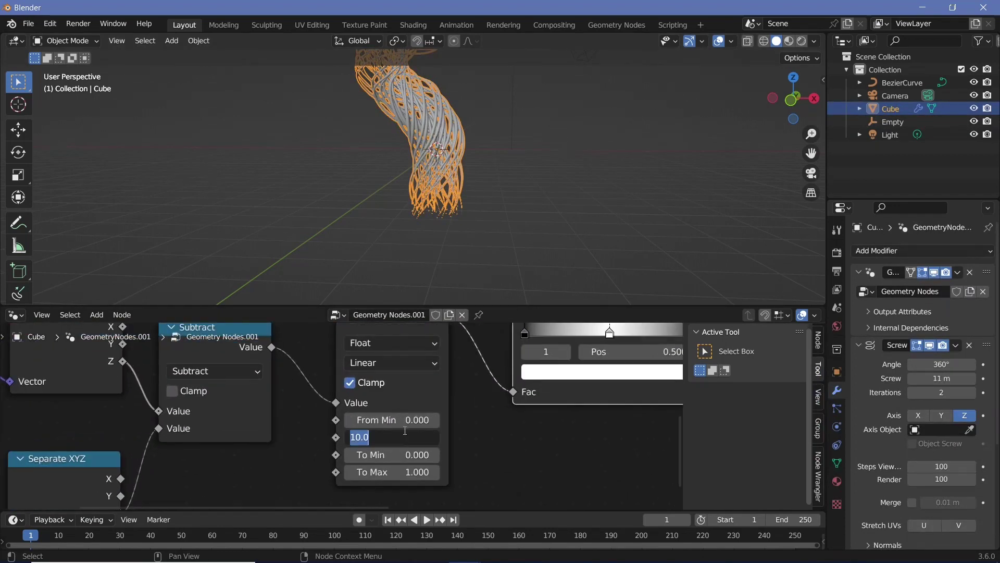
text(5)
key(Return)
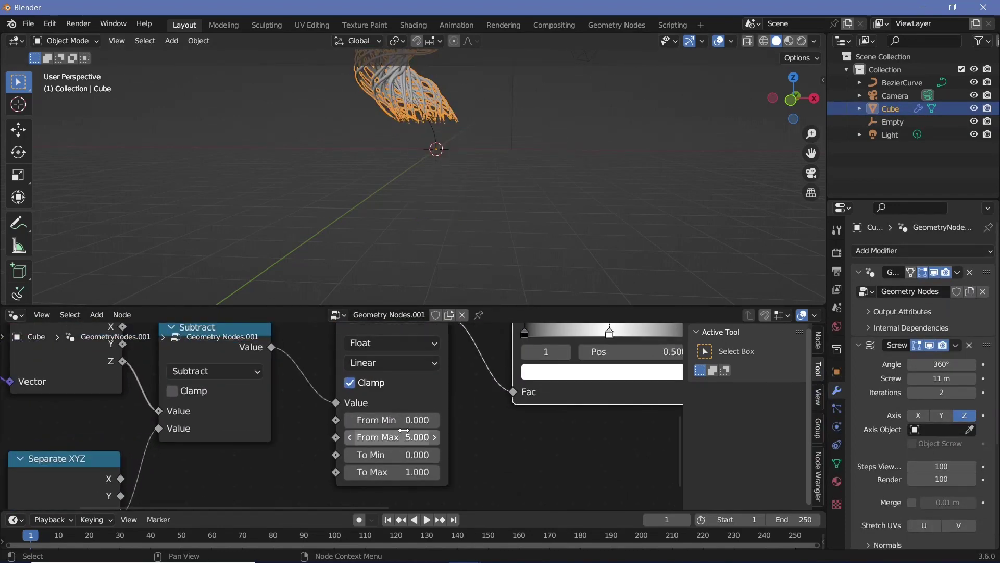
key(KP_Decimal)
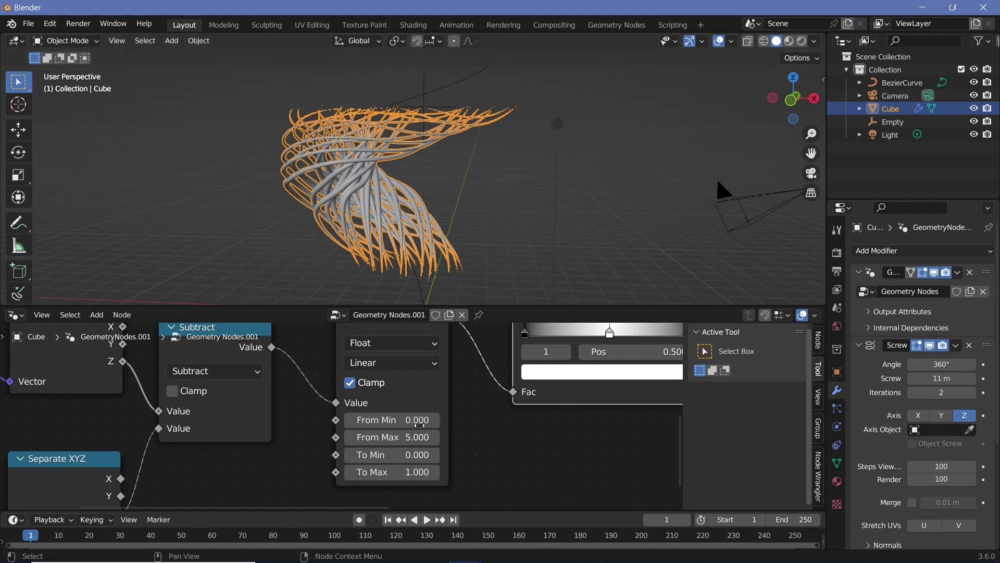
Set the brightness value of the Color Ramp's middle stop to 2 and inspect the thicker strands
middle_drag(521, 442, 377, 477)
scroll(392, 449, up, 2)
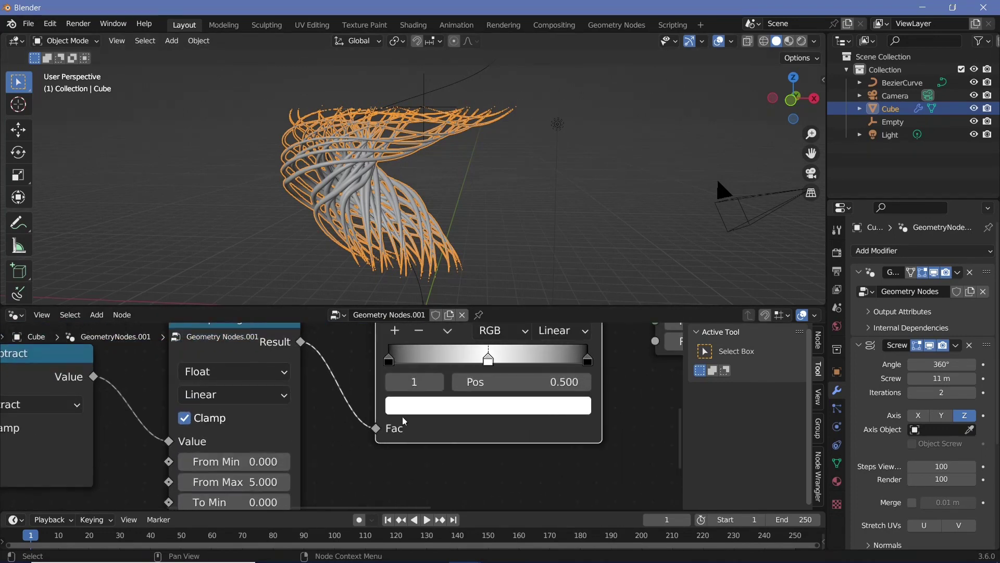
scroll(401, 421, down, 2)
scroll(403, 385, up, 1)
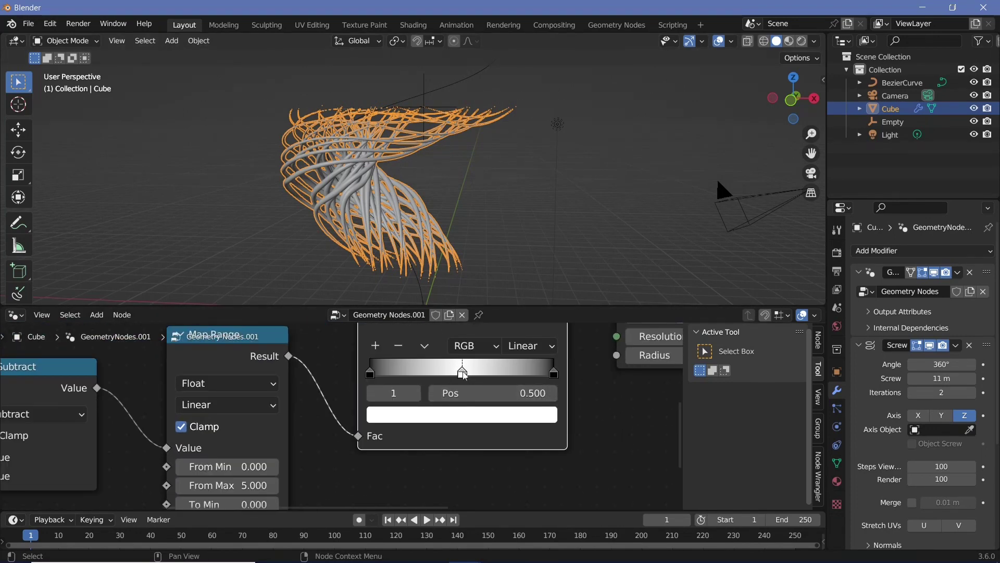
click(460, 410)
click(460, 371)
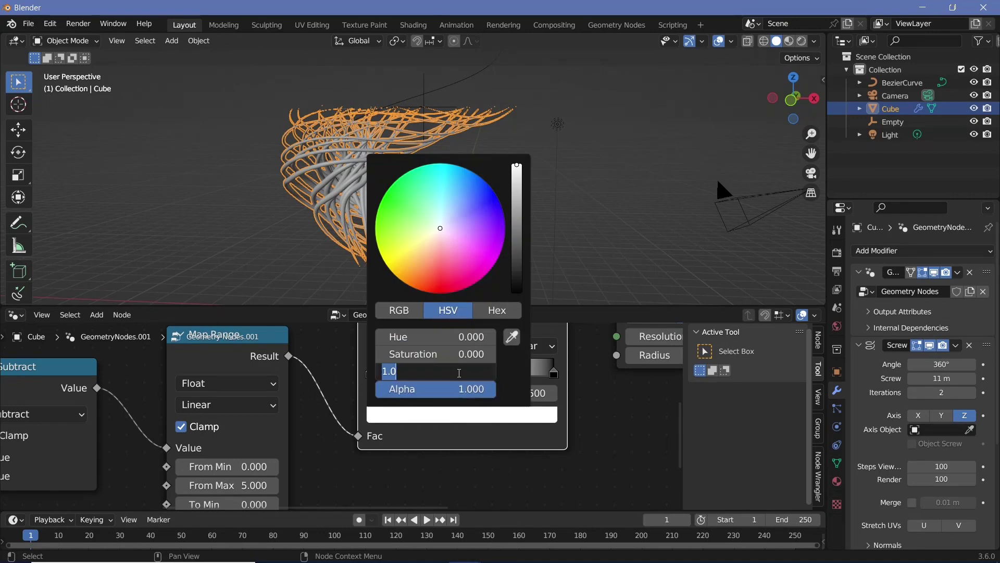
text(2)
key(Return)
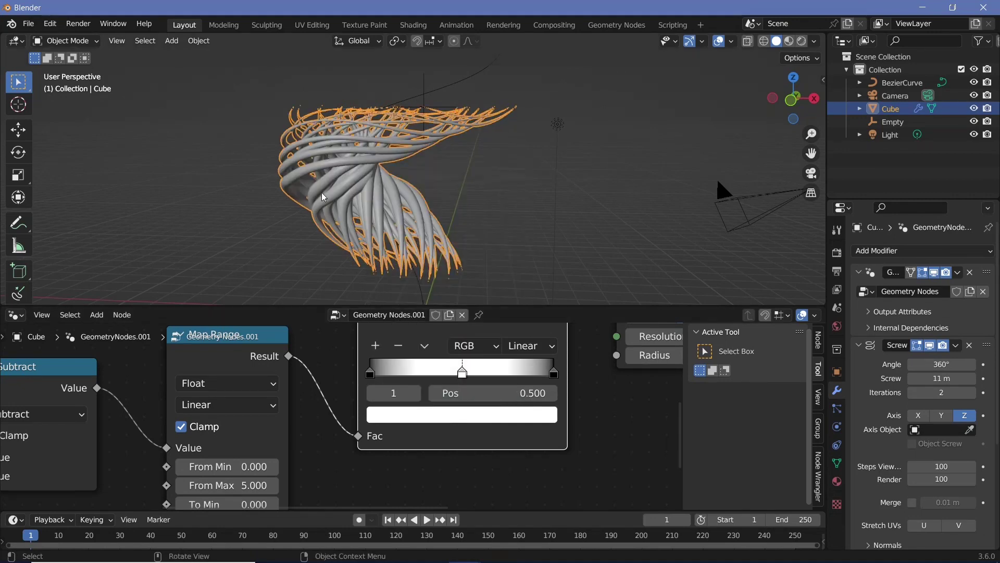
scroll(313, 198, up, 3)
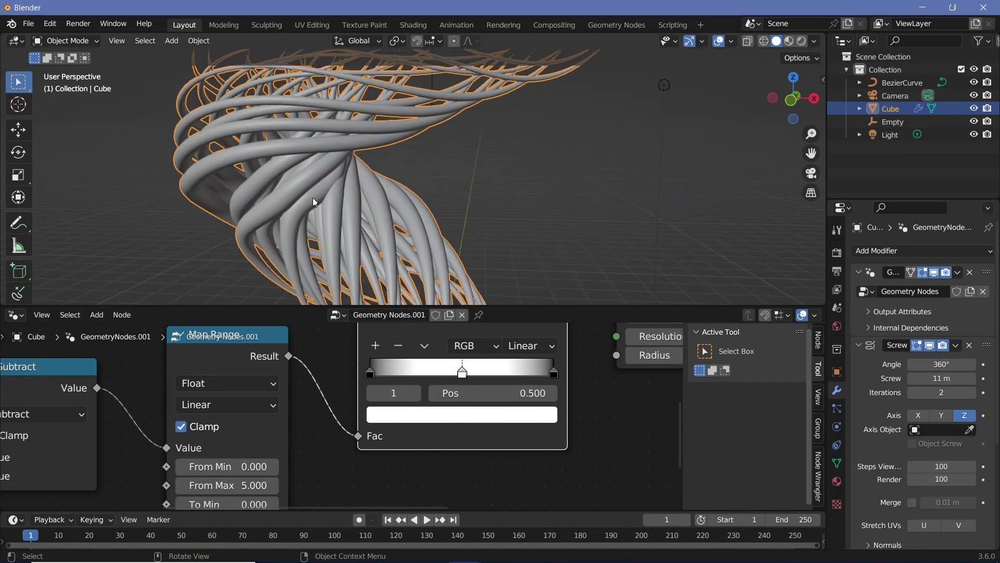
Restore the original white brightness of the Color Ramp's middle stop
click(461, 415)
click(444, 372)
key(Return)
Move the Curve Circle node away from the Color Ramp and set its radius to 0.2 m
scroll(558, 405, down, 3)
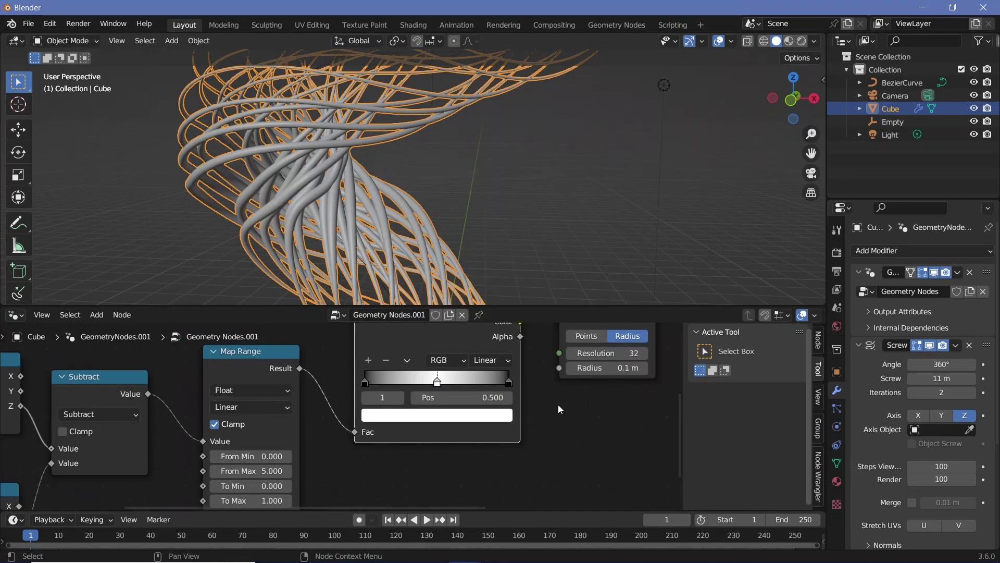
middle_drag(559, 386, 385, 470)
scroll(413, 424, up, 4)
click(422, 390)
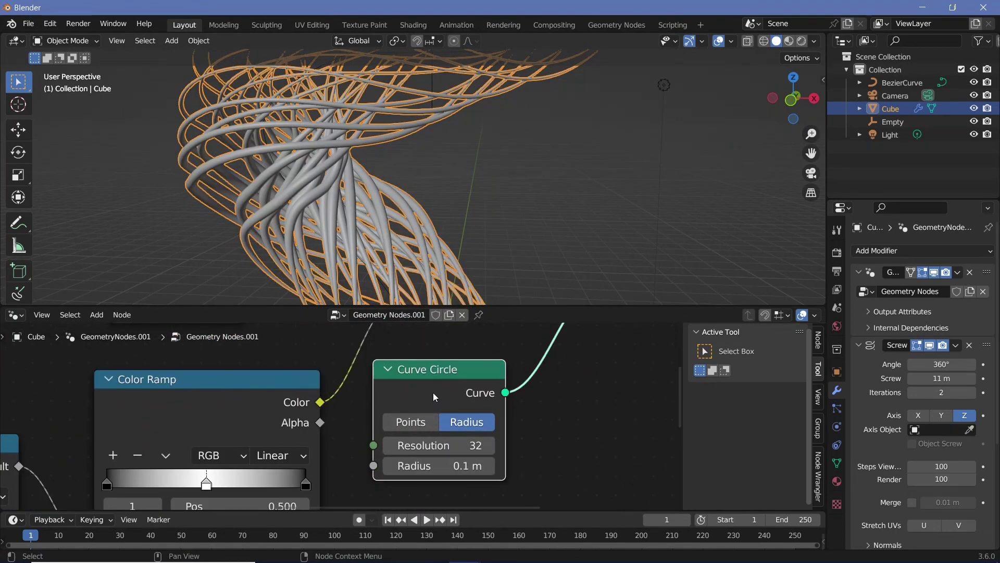
drag(423, 392, 460, 372)
mouse_move(475, 445)
mouse_down()
mouse_move(526, 445)
mouse_move(489, 445)
mouse_up()
click(472, 447)
text(0.)
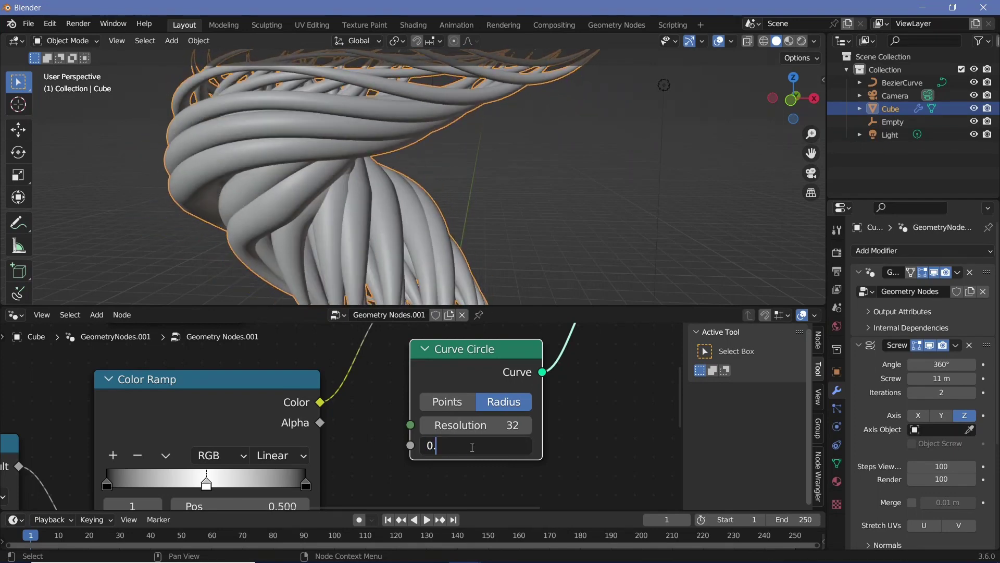
text(2)
key(Return)
middle_drag(292, 202, 381, 172)
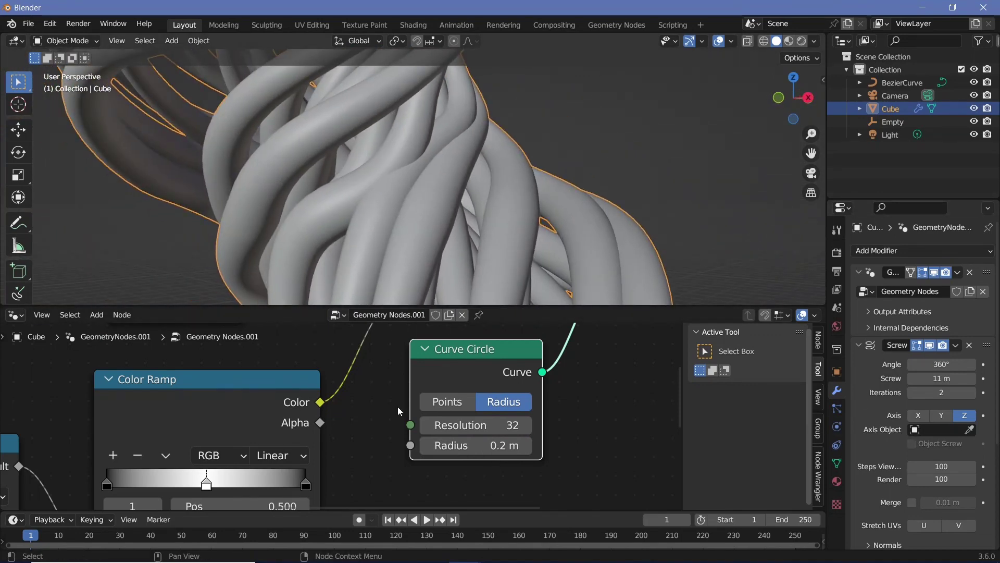
Display the node tree of the cube's first Geometry Nodes modifier and bring its Distribute Points on Faces node into view
scroll(398, 407, down, 3)
scroll(397, 408, down, 2)
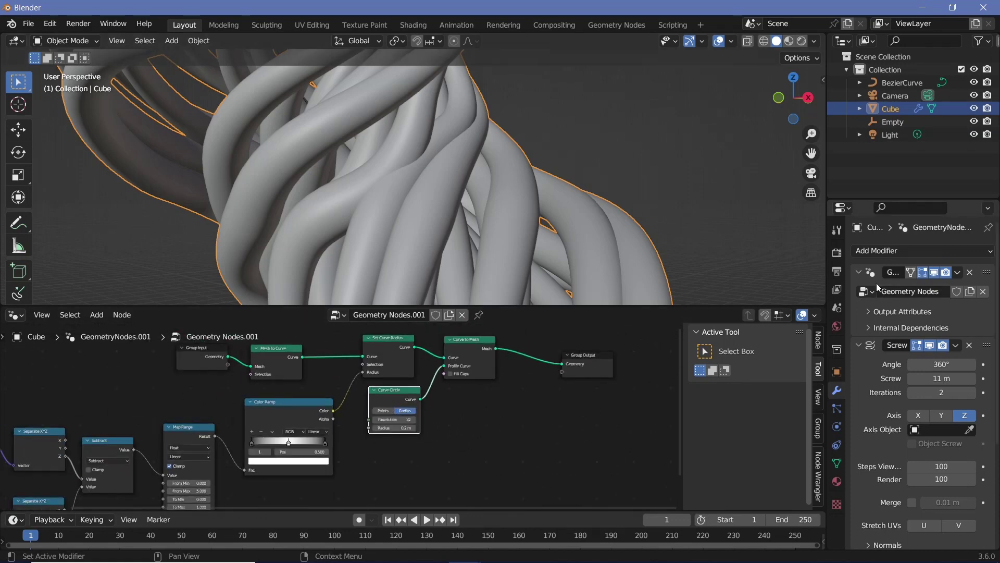
click(876, 283)
scroll(672, 427, up, 3)
middle_drag(672, 428, 519, 430)
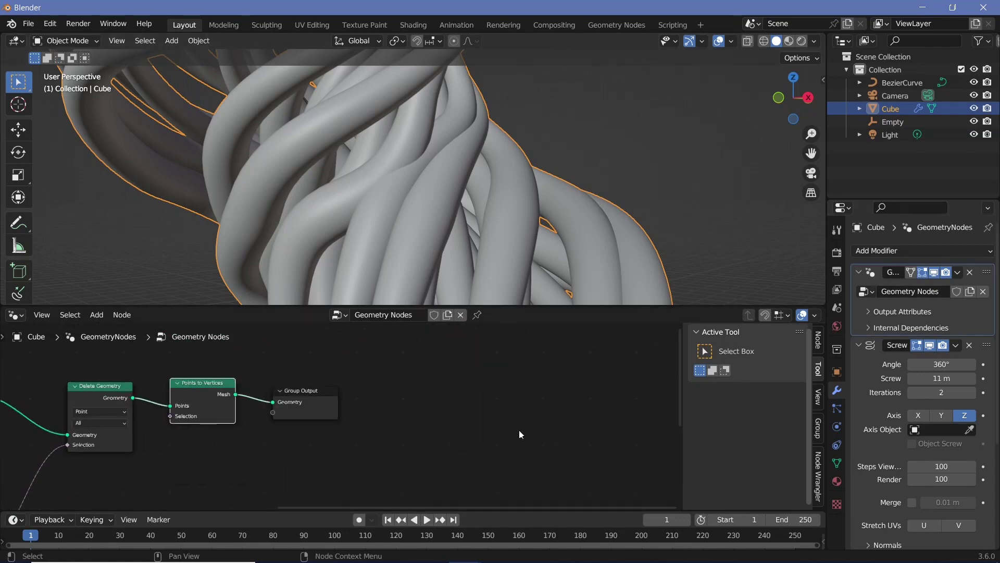
middle_drag(454, 437, 576, 352)
middle_drag(506, 411, 78, 492)
scroll(150, 480, up, 3)
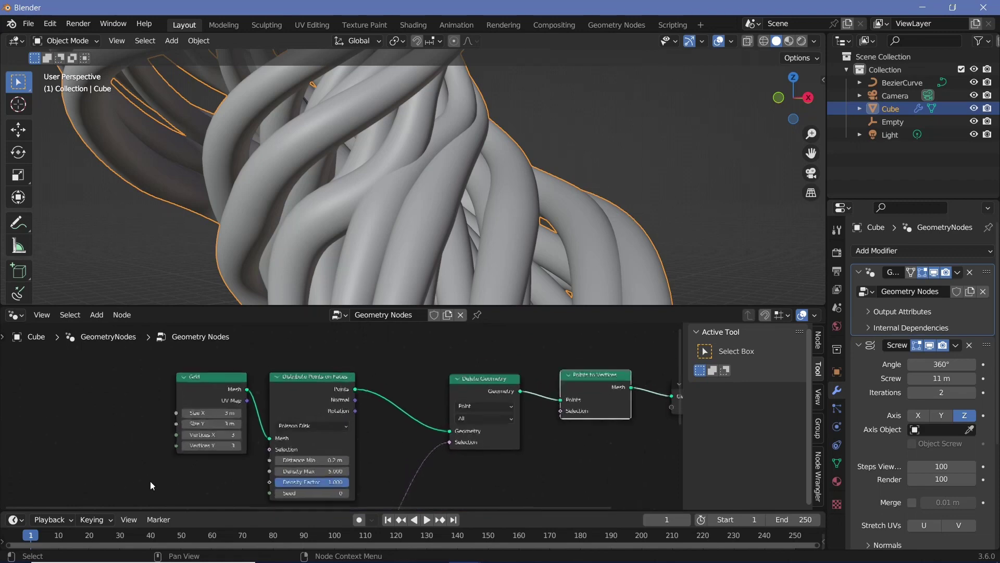
Set the Distribute Points on Faces node's Distance Min to 0.4 m and inspect the strand bundle
middle_drag(257, 455, 277, 432)
scroll(315, 467, up, 5)
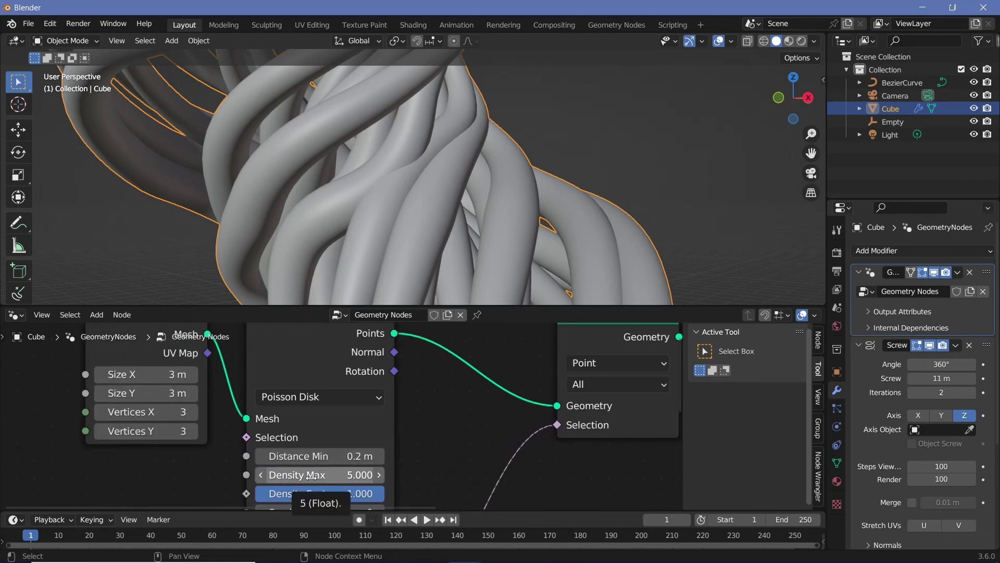
middle_drag(316, 470, 326, 439)
click(334, 423)
text(0.4)
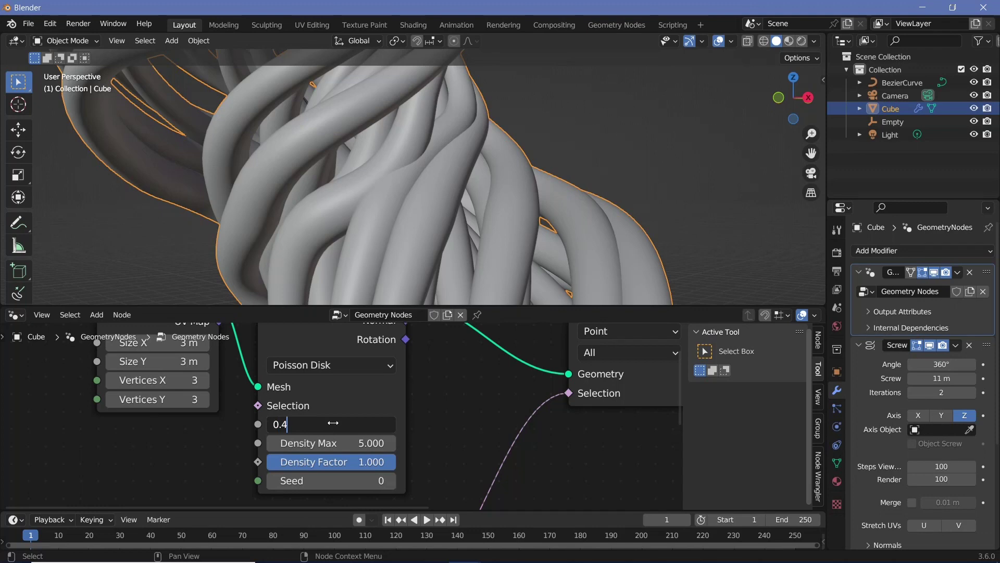
key(Return)
middle_drag(344, 157, 417, 177)
scroll(478, 168, down, 7)
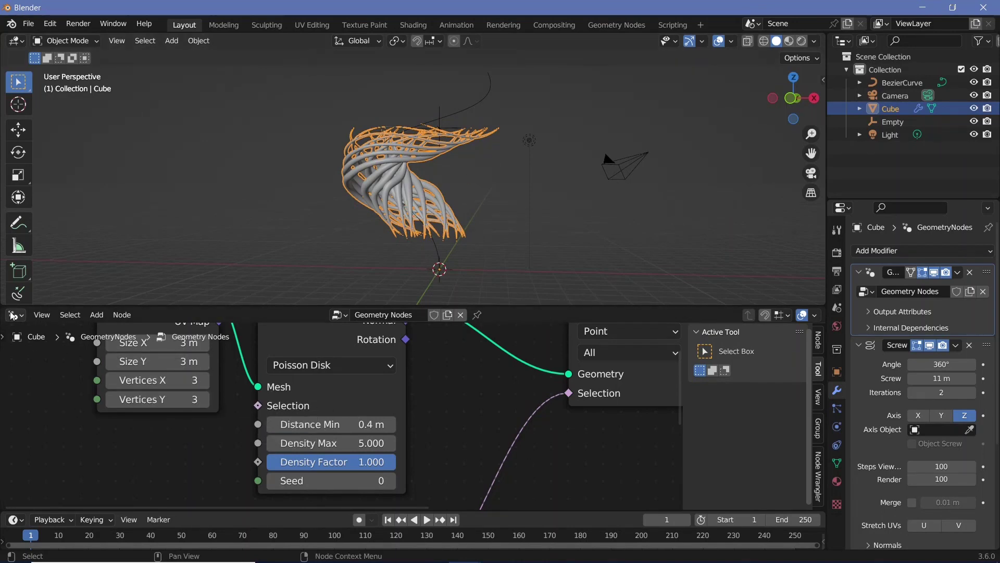
Make the last Geometry Nodes modifier, below the Curve modifier, active to display the Geometry Nodes.001 tree
scroll(311, 443, down, 4)
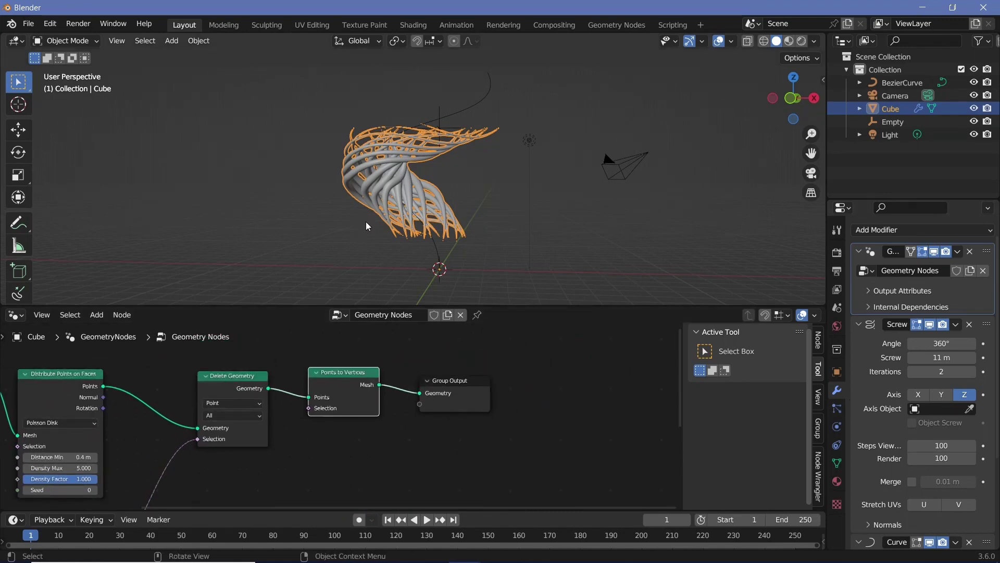
scroll(409, 407, up, 2)
middle_drag(432, 398, 441, 436)
scroll(392, 167, up, 1)
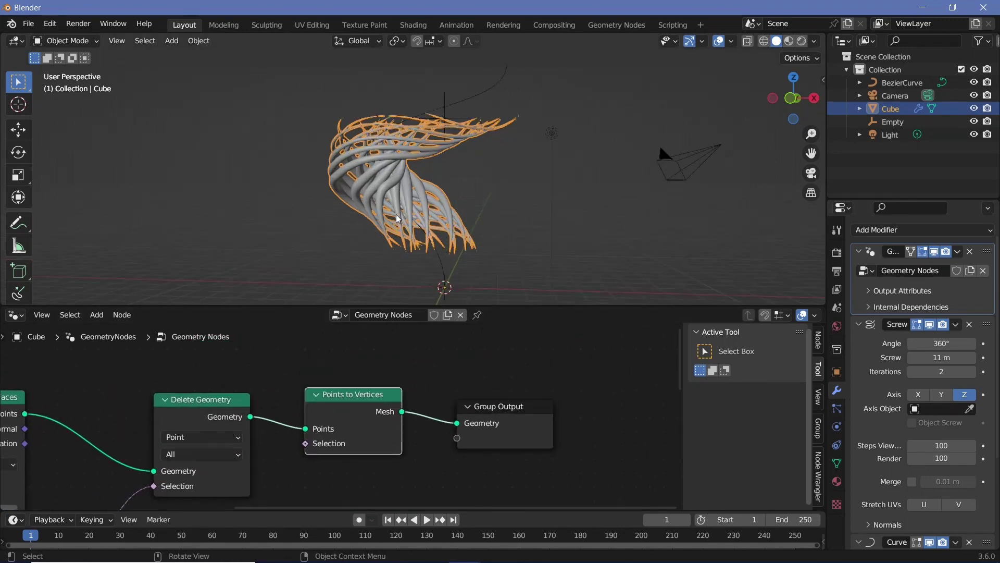
scroll(869, 491, down, 5)
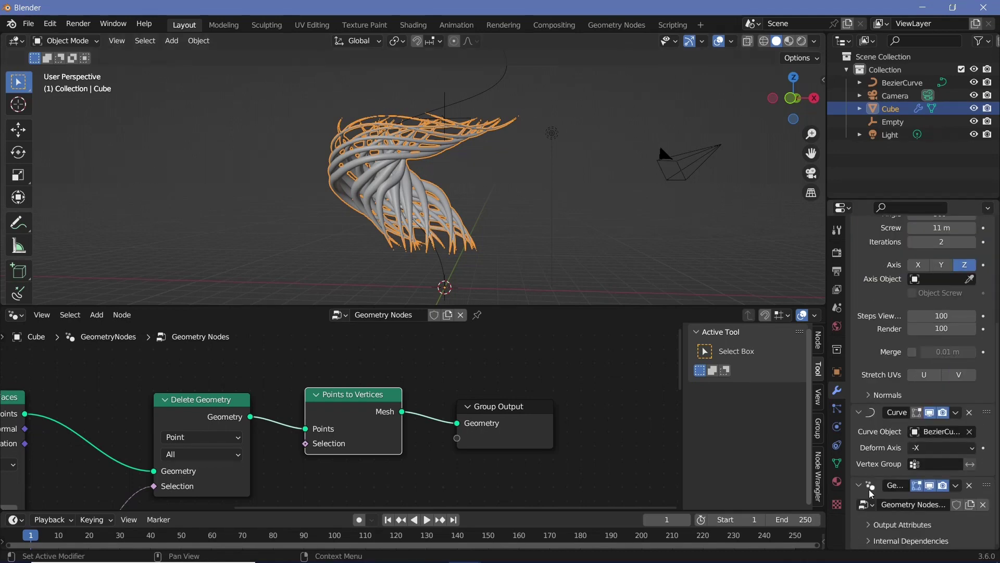
click(880, 490)
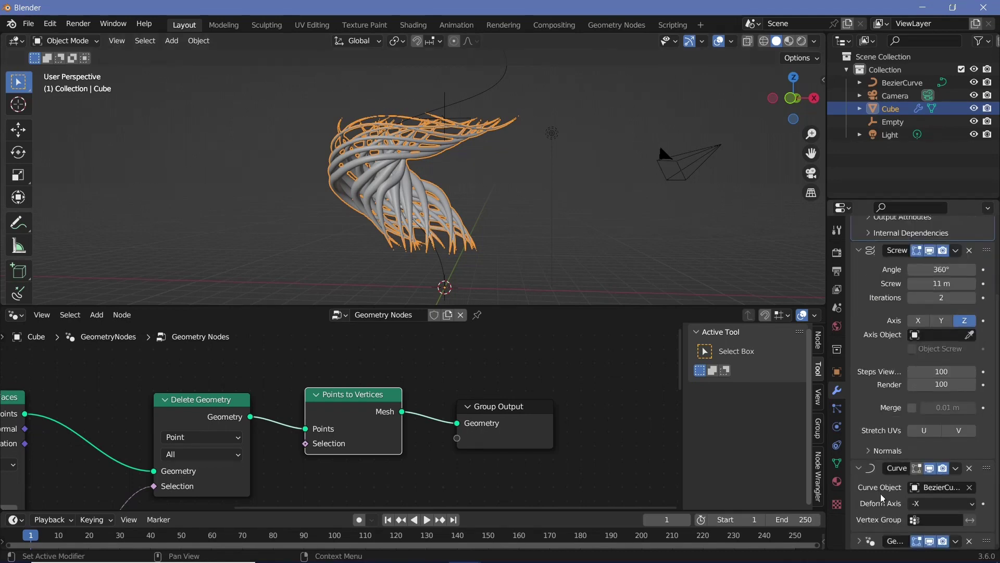
click(985, 540)
click(859, 542)
Insert a Set Material node between Curve to Mesh and Group Output and assign Material to it
middle_drag(495, 416, 334, 506)
key(shift+a)
click(537, 287)
text(set mater)
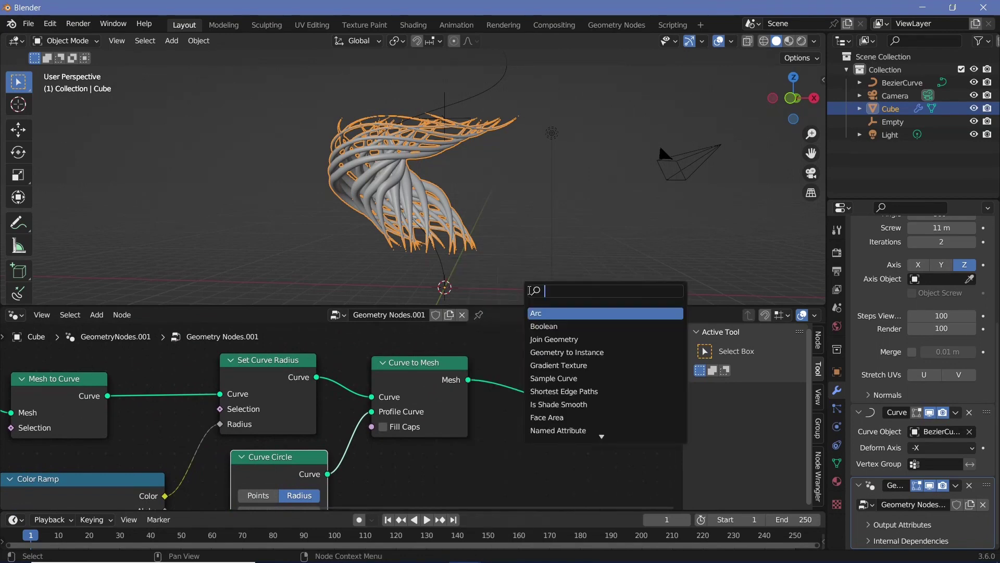
key(Return)
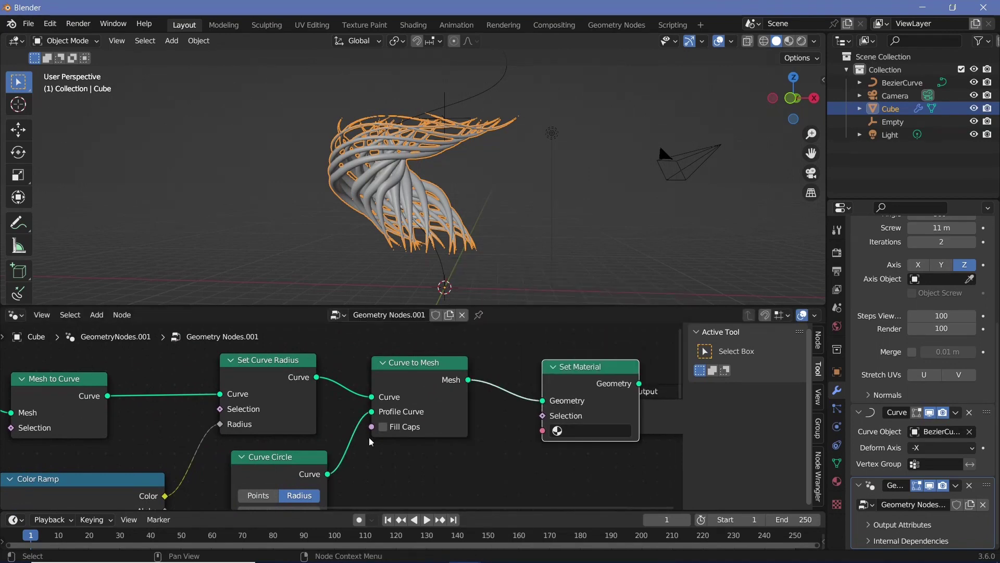
click(486, 423)
click(453, 465)
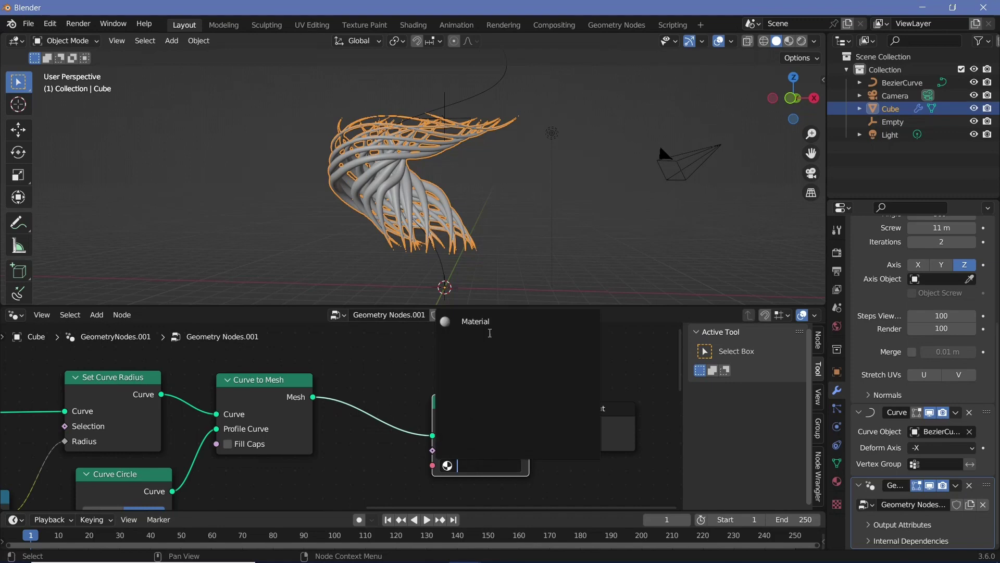
click(474, 324)
scroll(393, 237, up, 5)
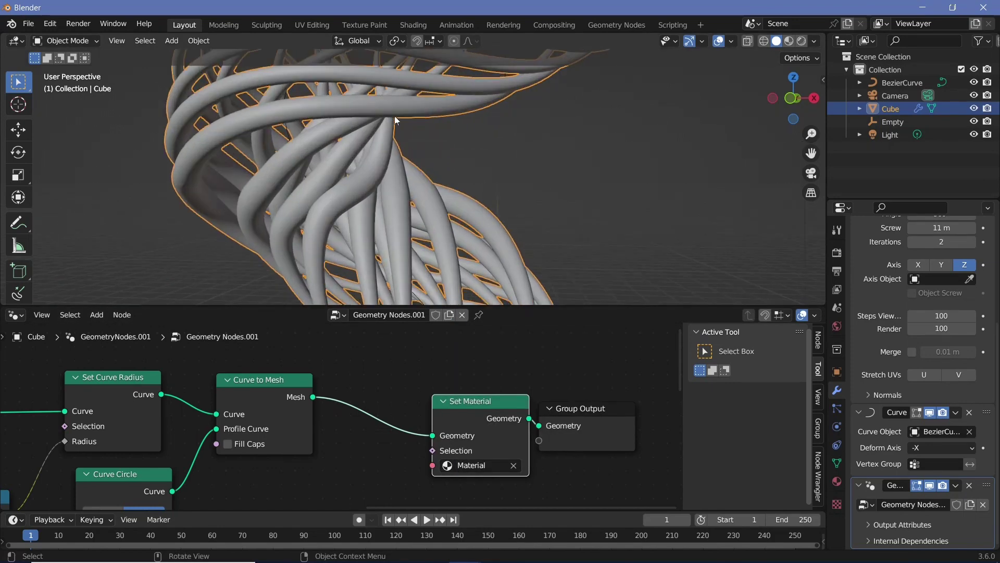
In the Shader Editor, add an Object Info node and connect its Random output to the Principled BSDF's Base Color
click(16, 315)
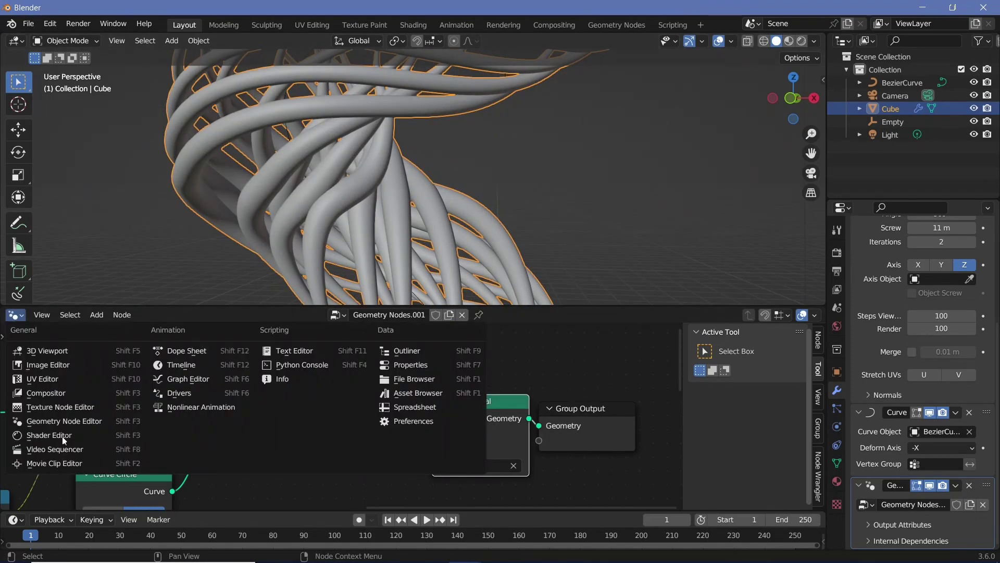
click(65, 437)
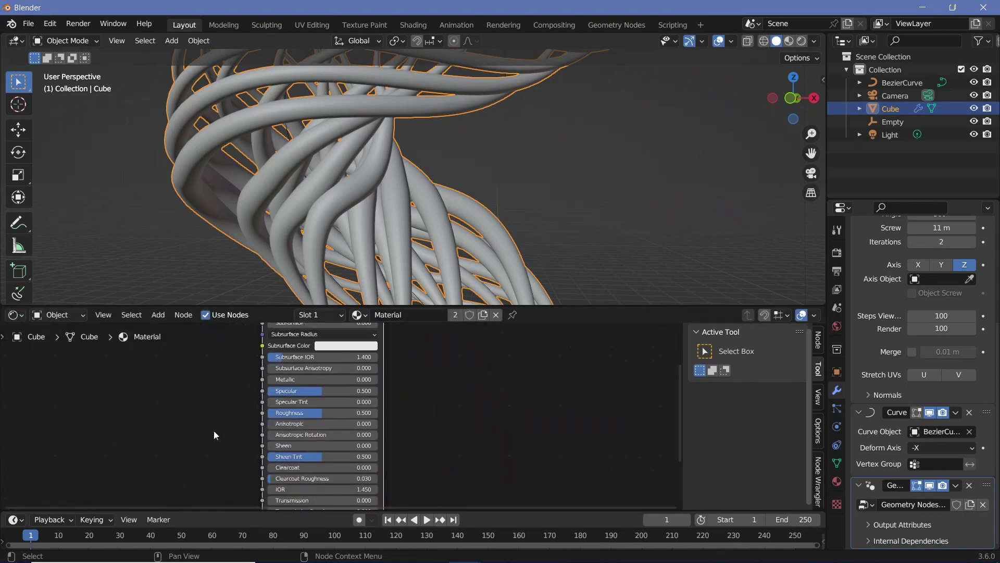
middle_drag(214, 430, 414, 469)
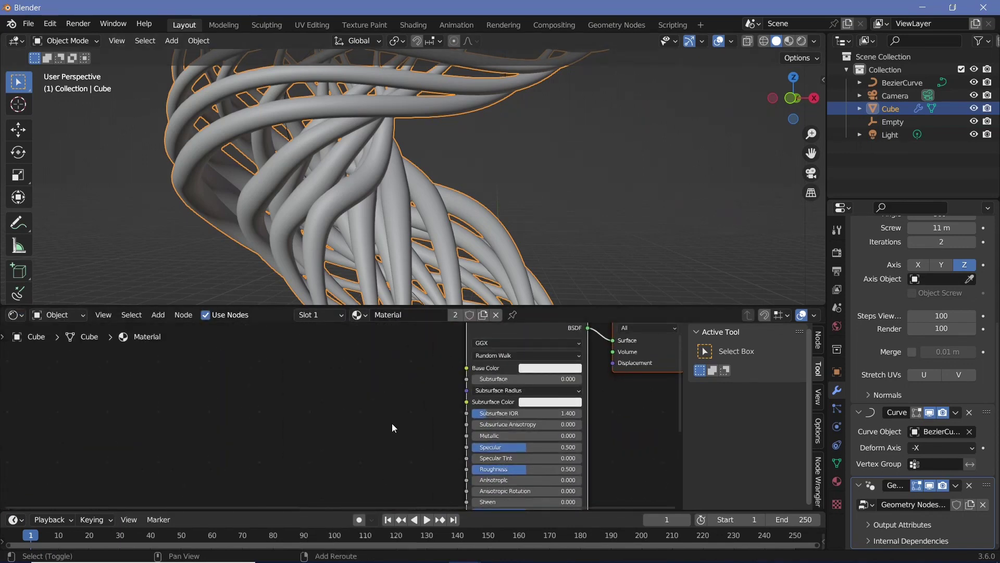
key(shift+a)
text(o)
text(bject info)
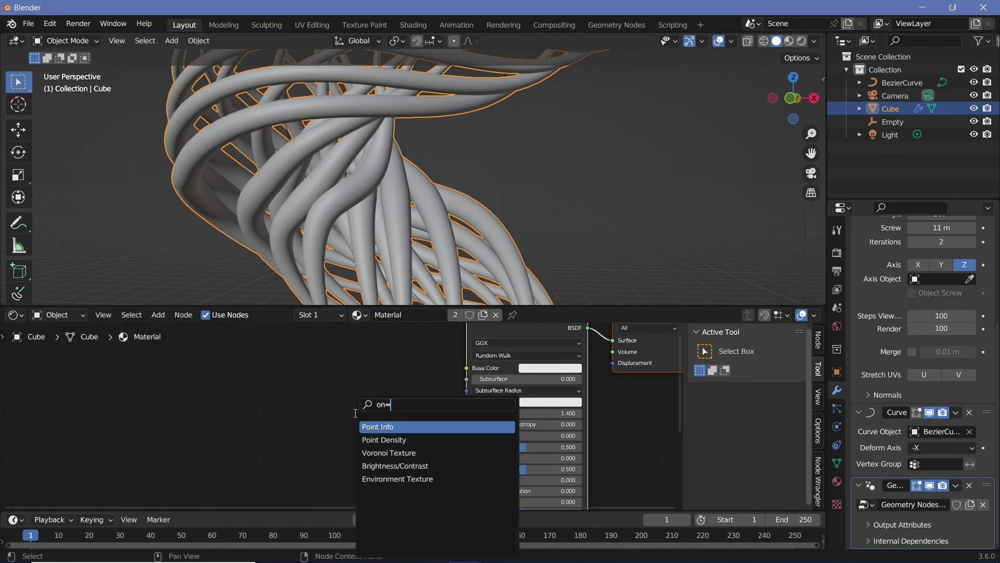
key(Return)
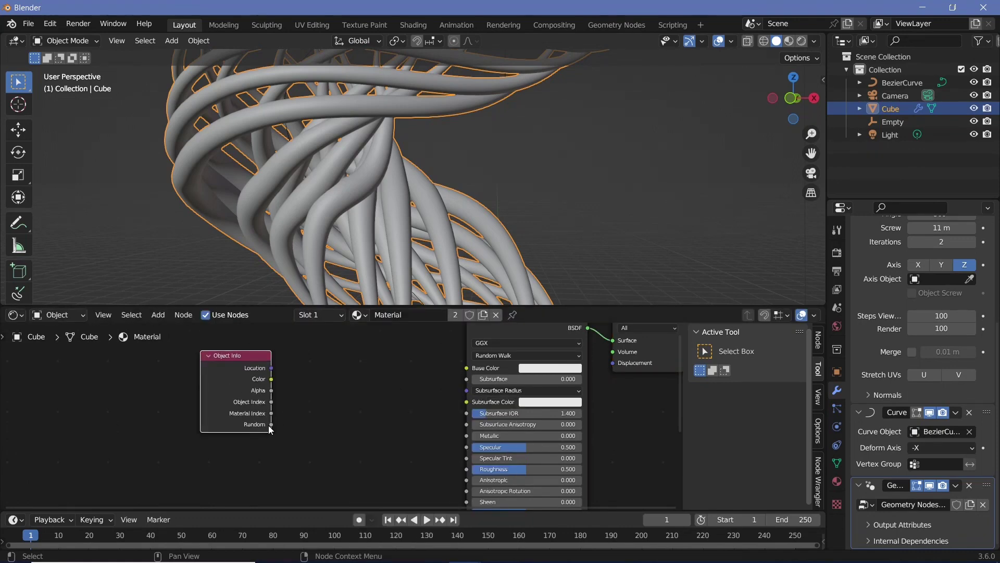
drag(270, 429, 467, 369)
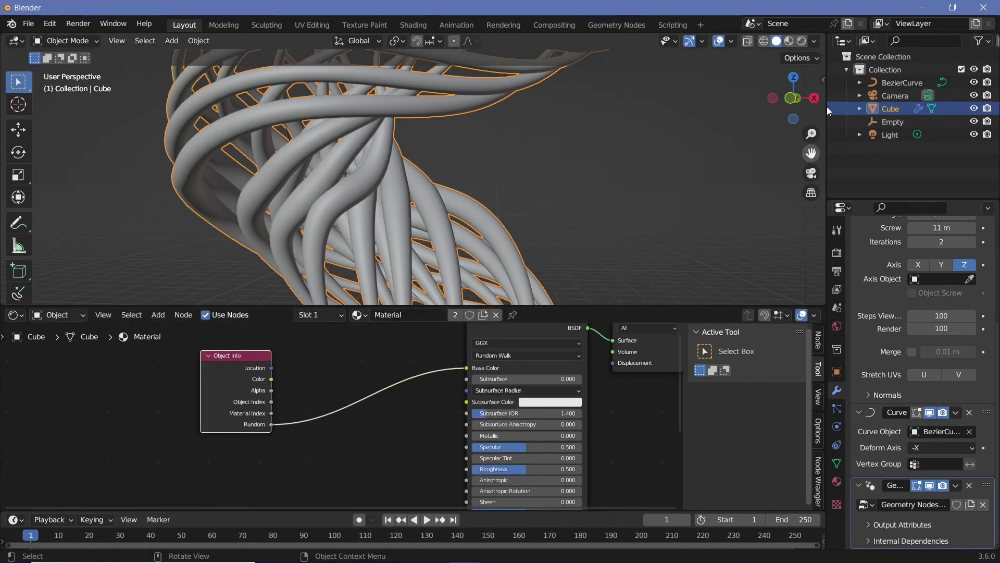
Set the viewport to rendered shading and inspect the strand bundle from several sides
click(802, 42)
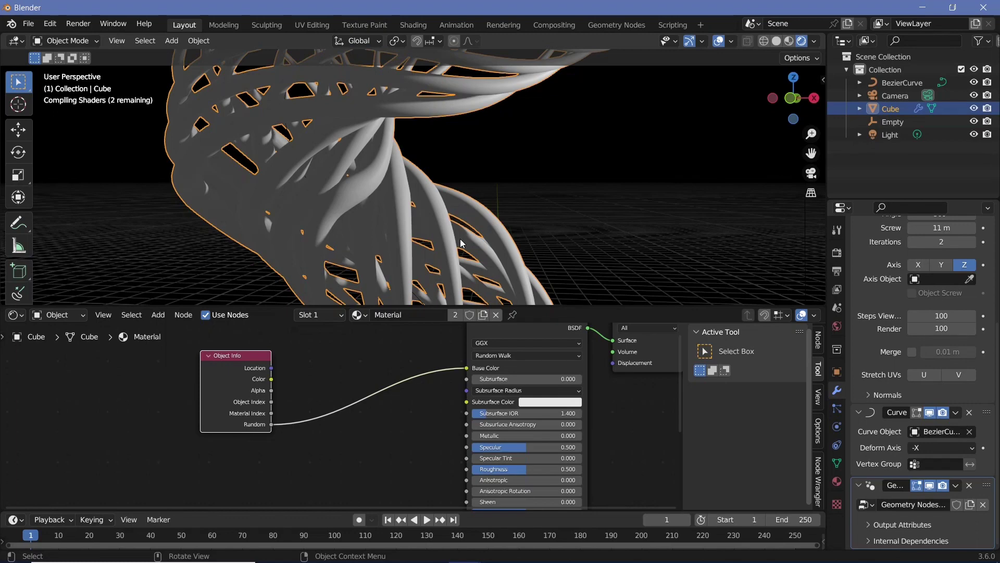
middle_drag(460, 239, 459, 186)
middle_drag(295, 235, 288, 208)
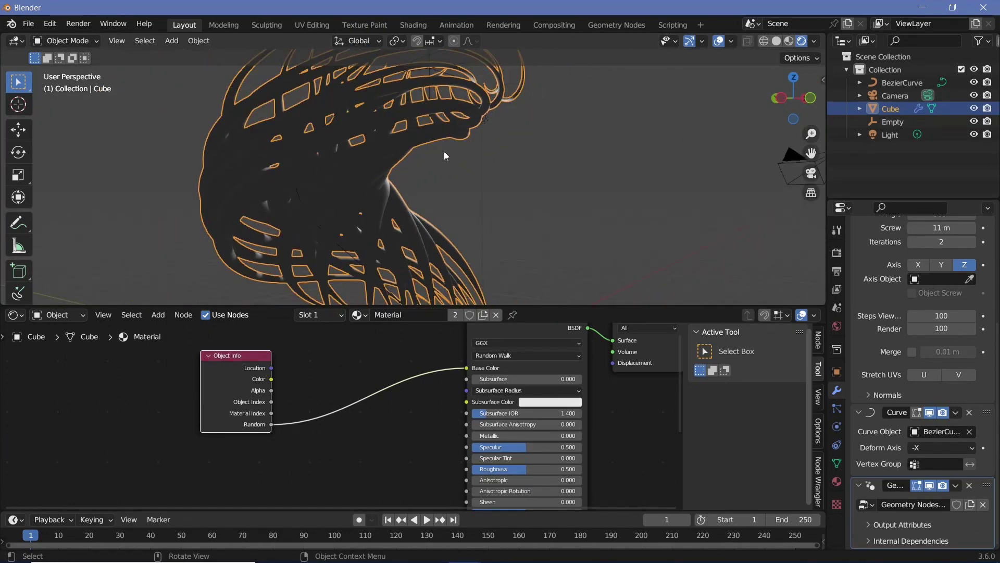
middle_drag(445, 153, 613, 188)
middle_drag(592, 127, 395, 142)
middle_drag(414, 217, 426, 227)
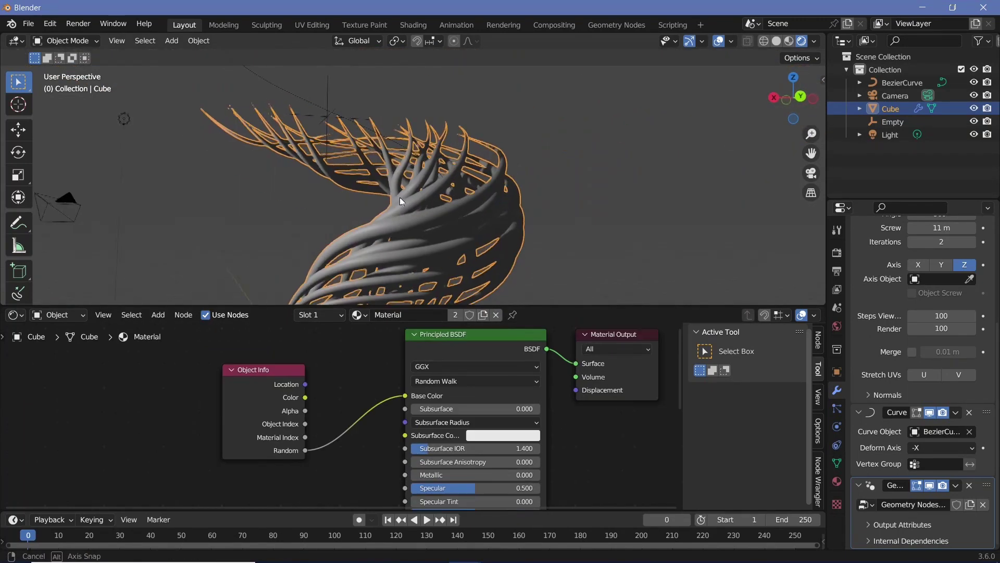
middle_drag(399, 196, 287, 347)
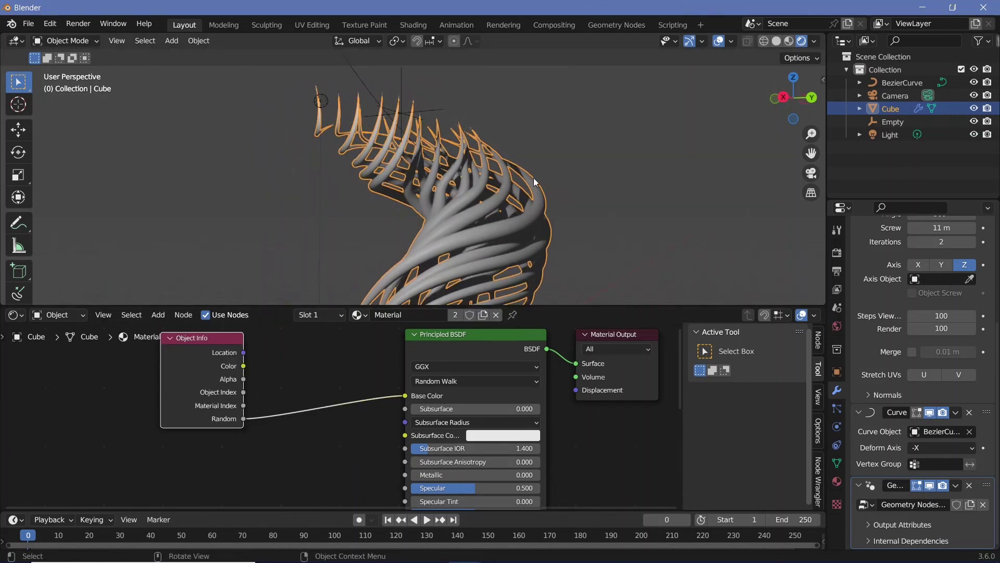
Delete the Object Info node from the material's node tree
middle_drag(246, 415, 359, 415)
scroll(359, 416, up, 4)
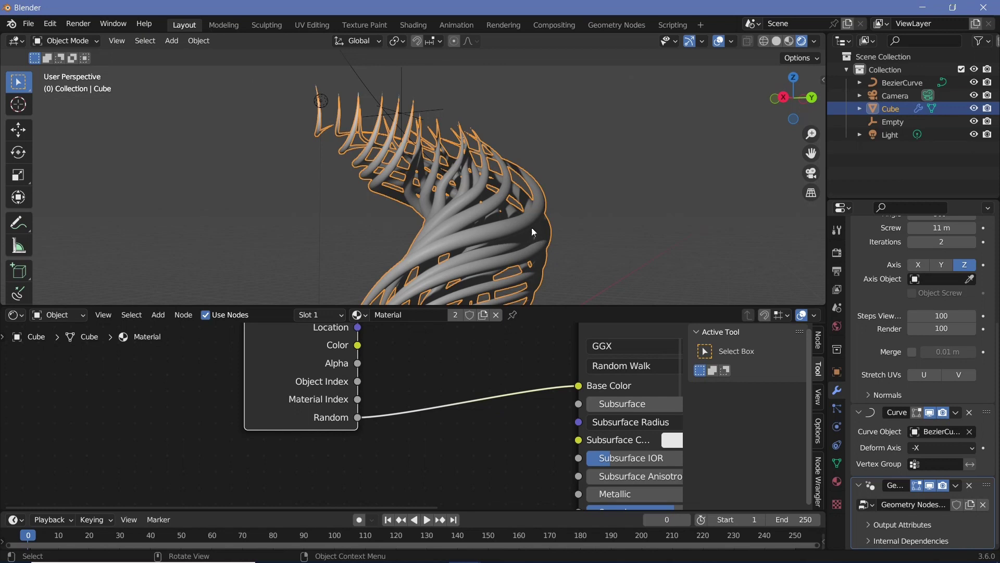
middle_drag(445, 369, 443, 424)
key(x)
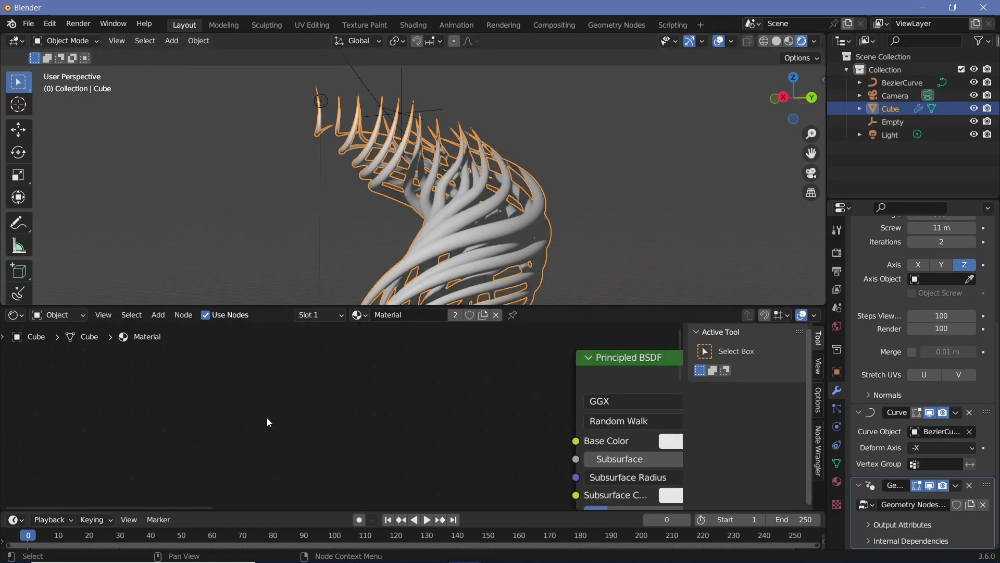
Return to the Geometry Nodes.001 tree and insert a Store Named Attribute node between Curve to Mesh and Set Material
click(23, 314)
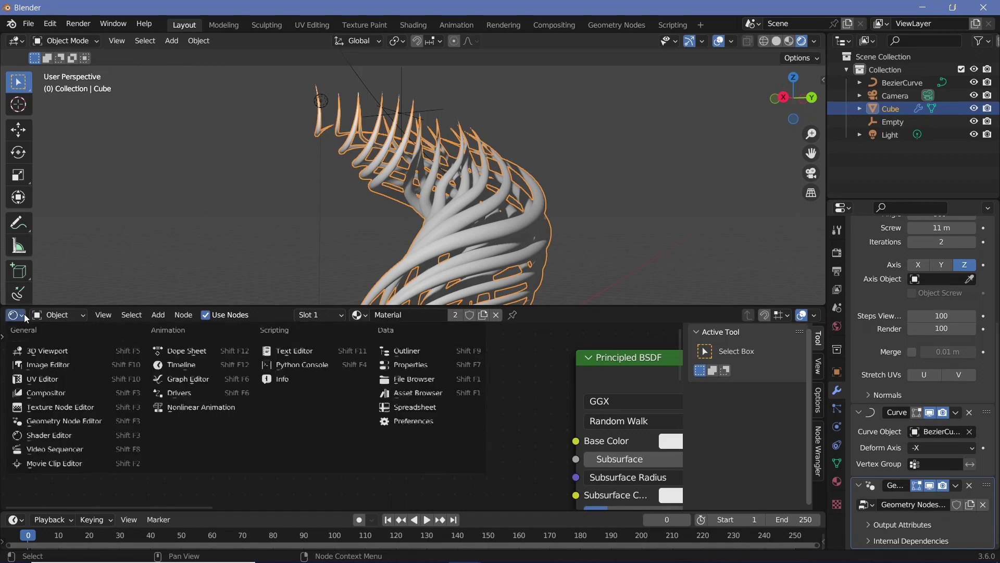
click(93, 422)
shift+scroll(550, 393, down, 5)
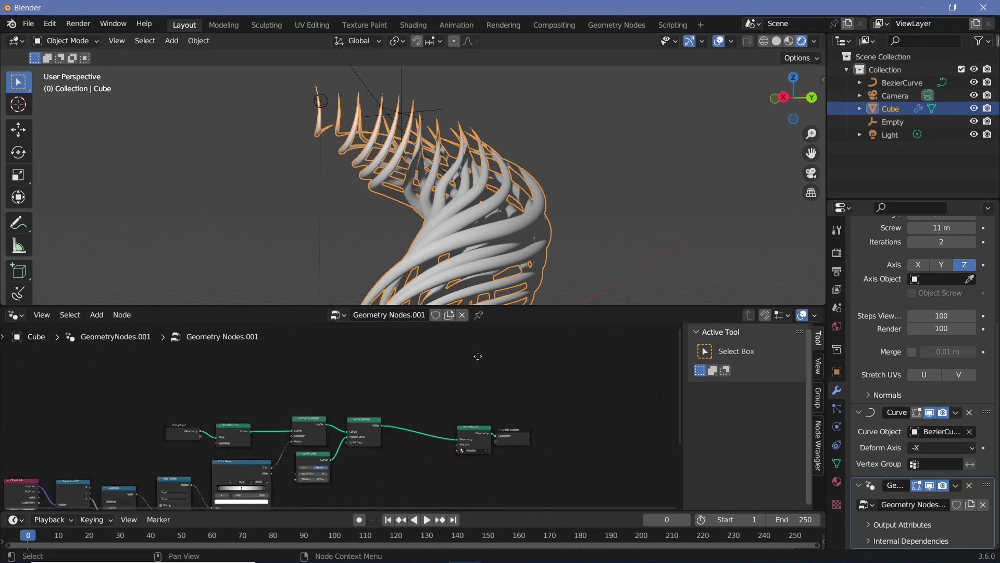
scroll(471, 374, up, 3)
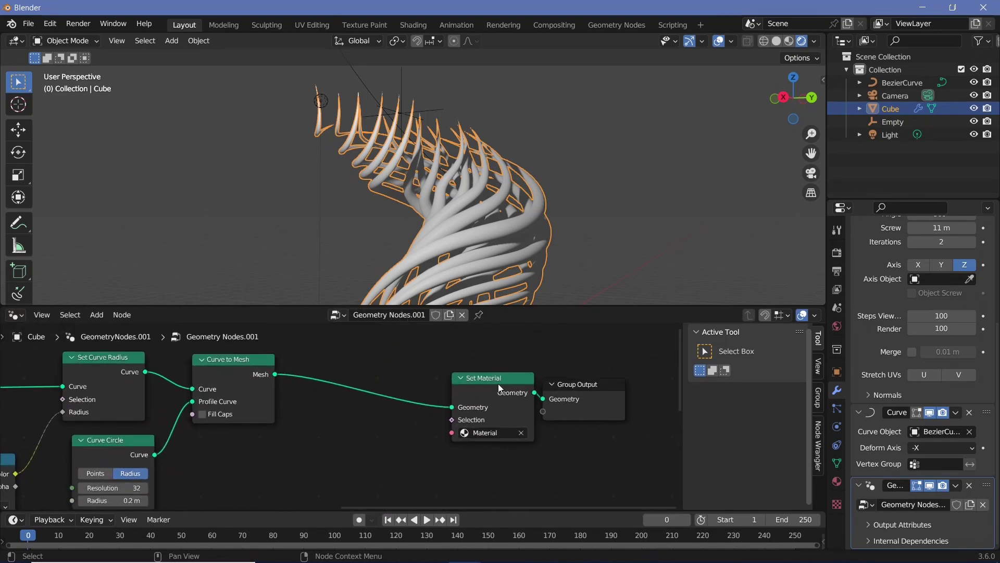
mouse_move(498, 383)
mouse_down()
mouse_move(336, 364)
mouse_move(500, 383)
mouse_move(481, 388)
mouse_up()
middle_drag(376, 380, 439, 384)
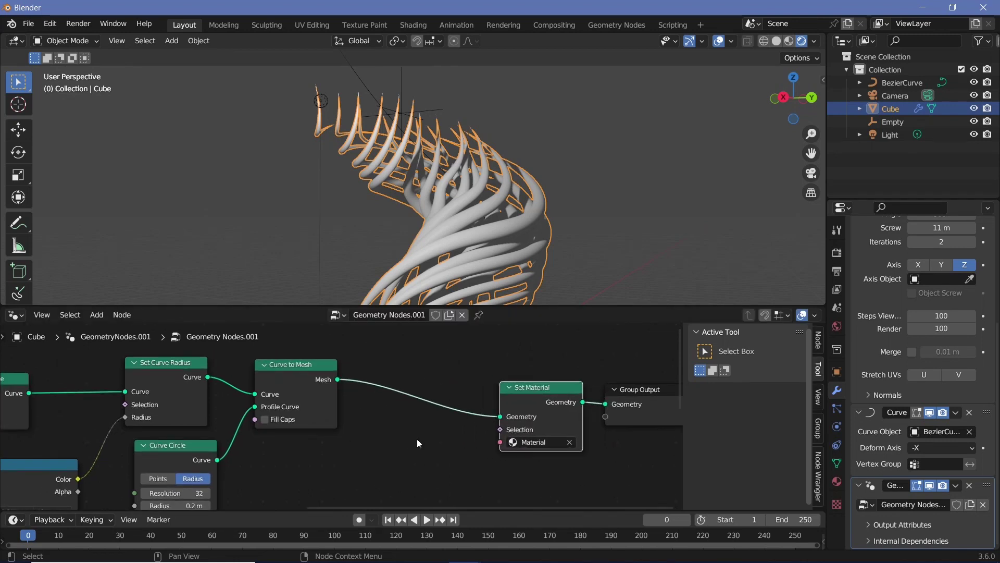
key(shift+a)
click(423, 284)
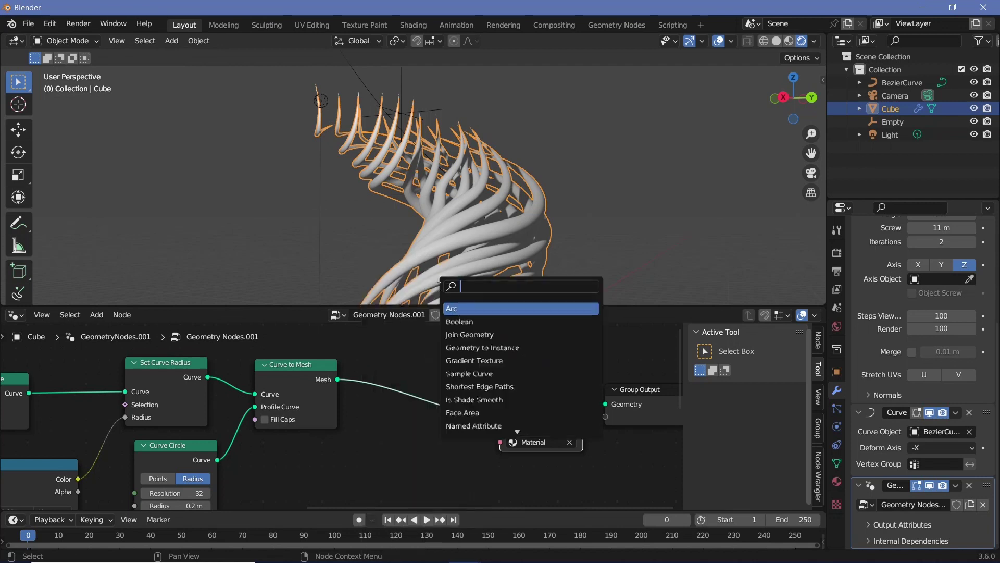
text(store na)
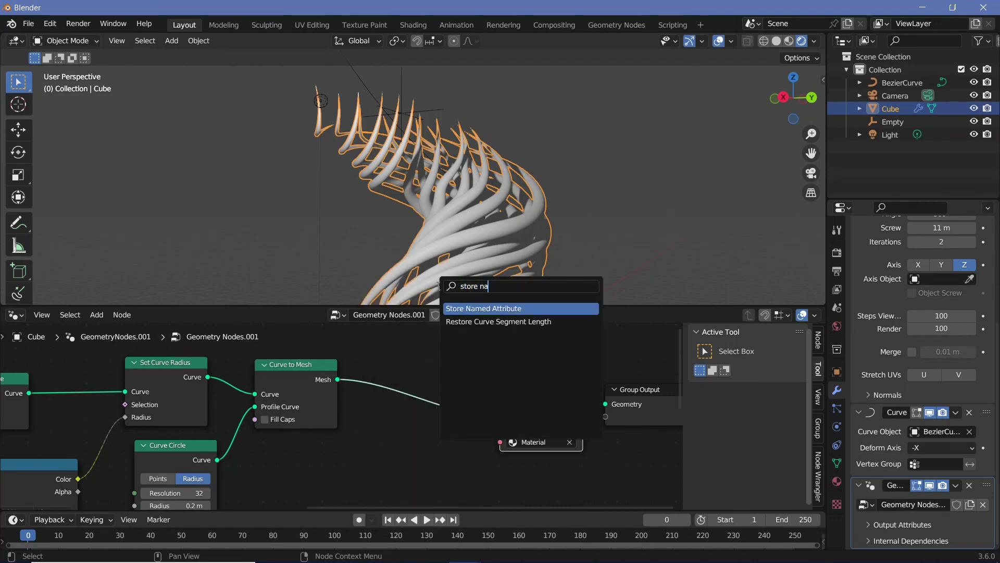
click(453, 309)
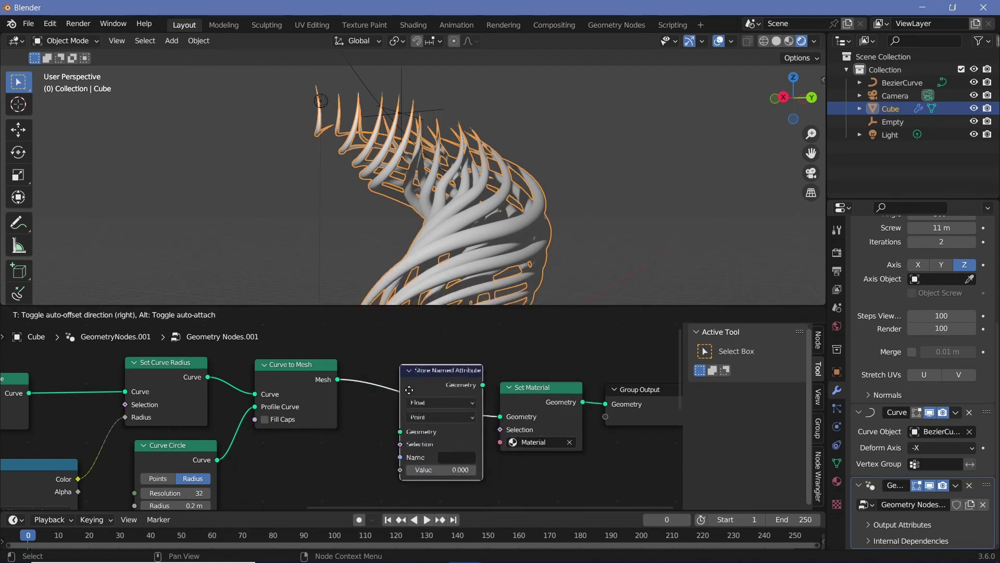
click(411, 391)
Add a Random Value node and connect its Value output to the Store Named Attribute node's Value input
middle_drag(358, 451, 413, 426)
key(shift+a)
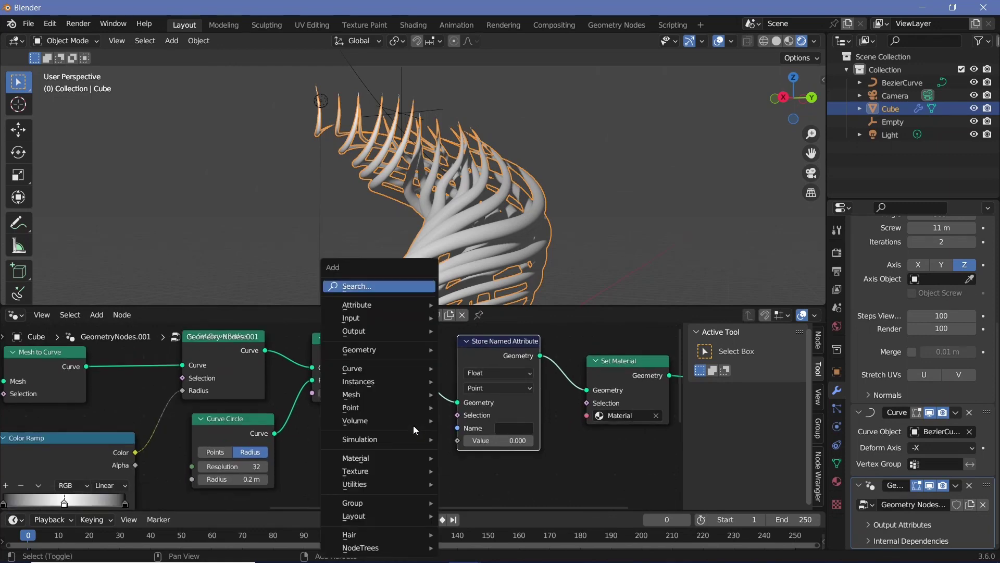
click(377, 287)
text(random)
key(Return)
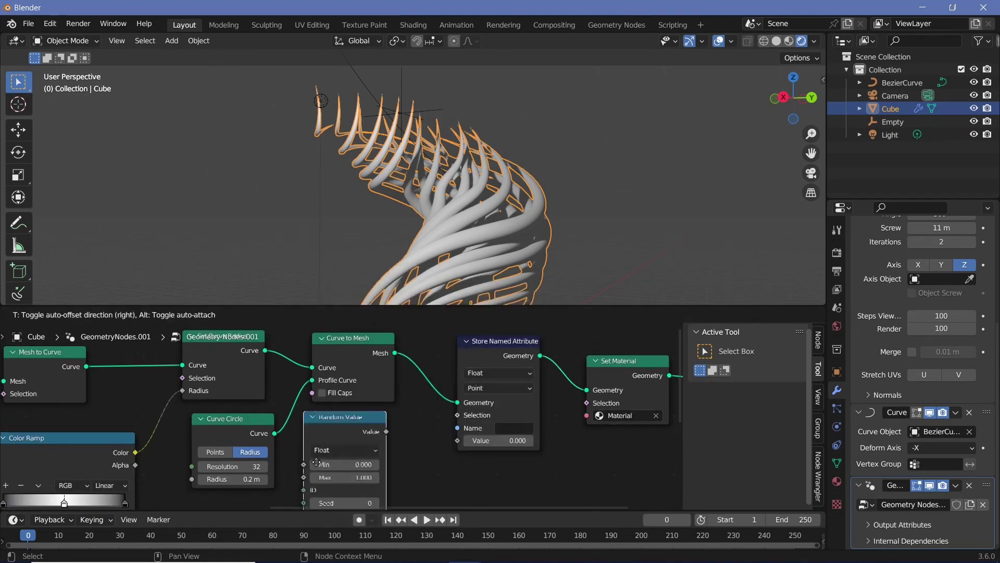
click(333, 456)
drag(374, 452, 470, 443)
Name the attribute in the Store Named Attribute node RandV
scroll(336, 456, up, 2)
middle_drag(459, 417, 396, 424)
scroll(275, 470, up, 1)
click(416, 451)
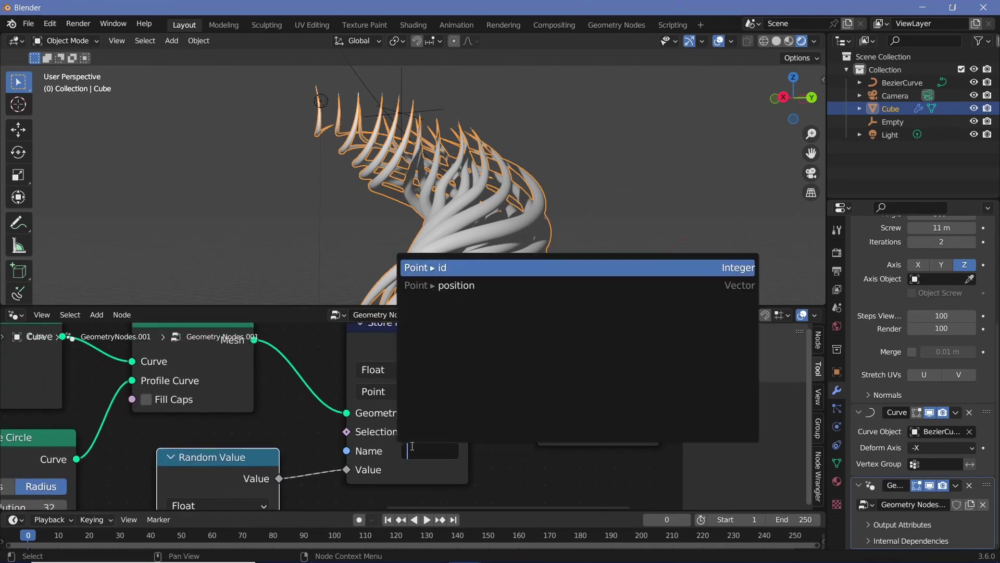
text(RandV)
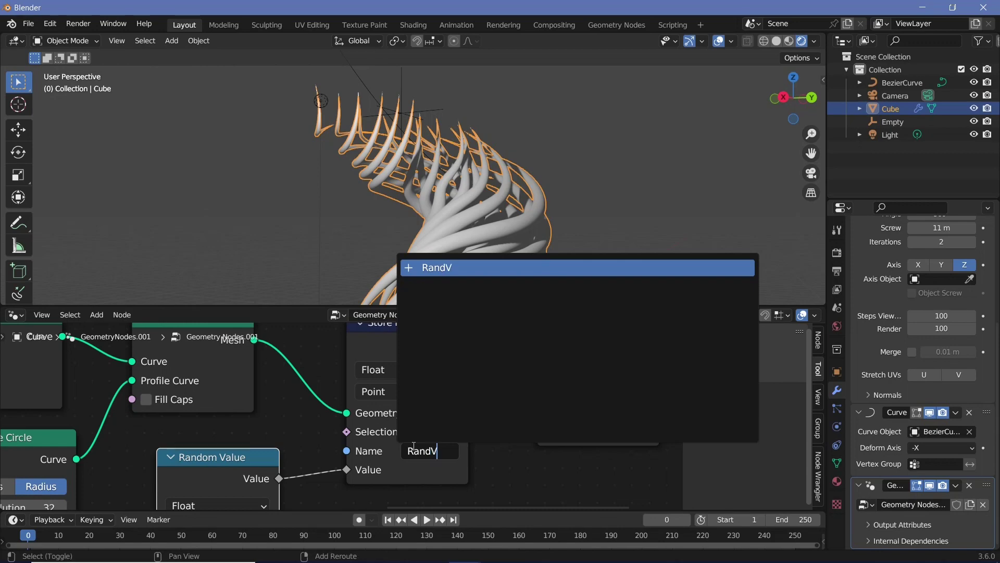
key(Return)
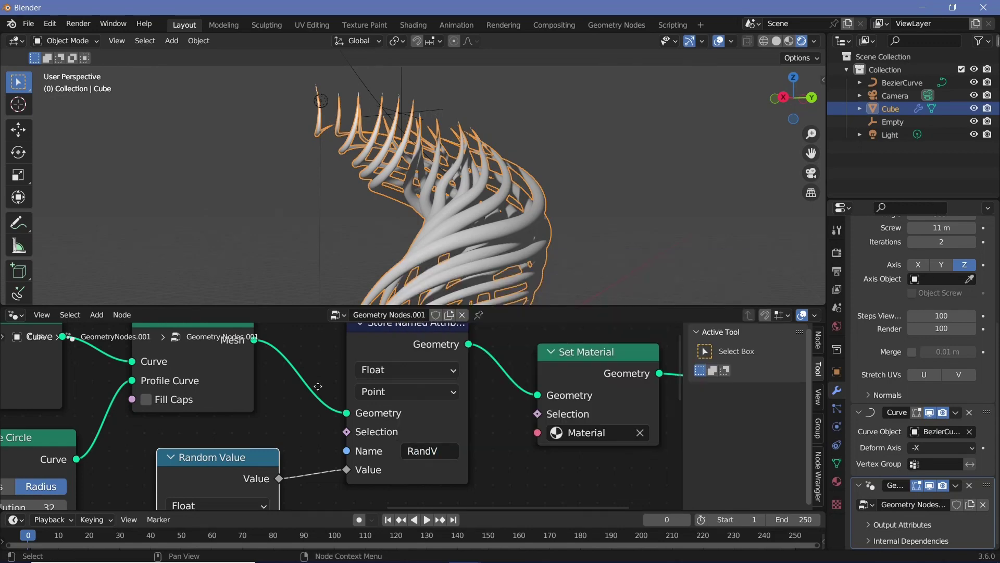
mouse_move(317, 386)
middle_down()
mouse_move(335, 341)
mouse_move(323, 393)
middle_up()
scroll(368, 404, up, 1)
click(417, 398)
click(367, 401)
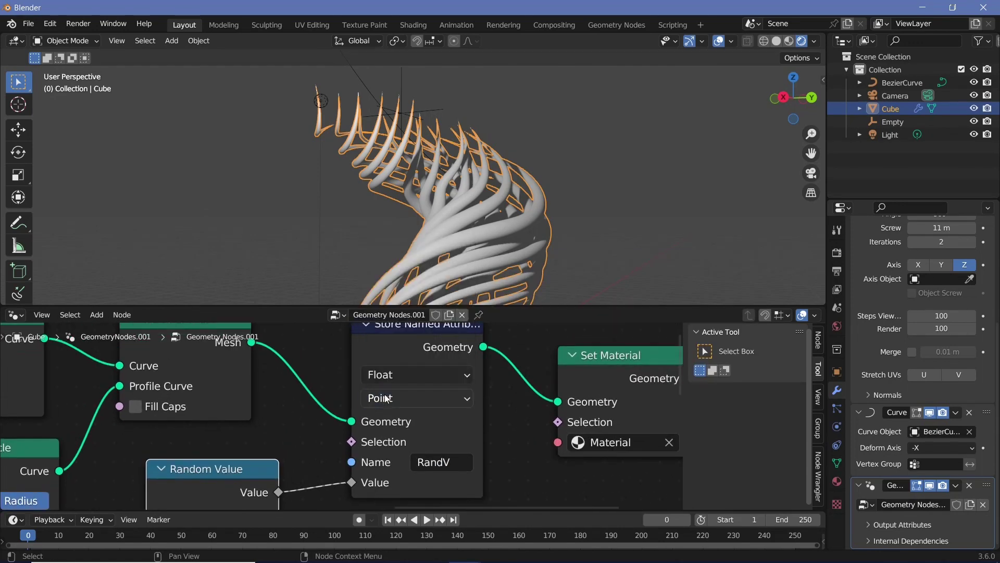
middle_drag(526, 187, 477, 232)
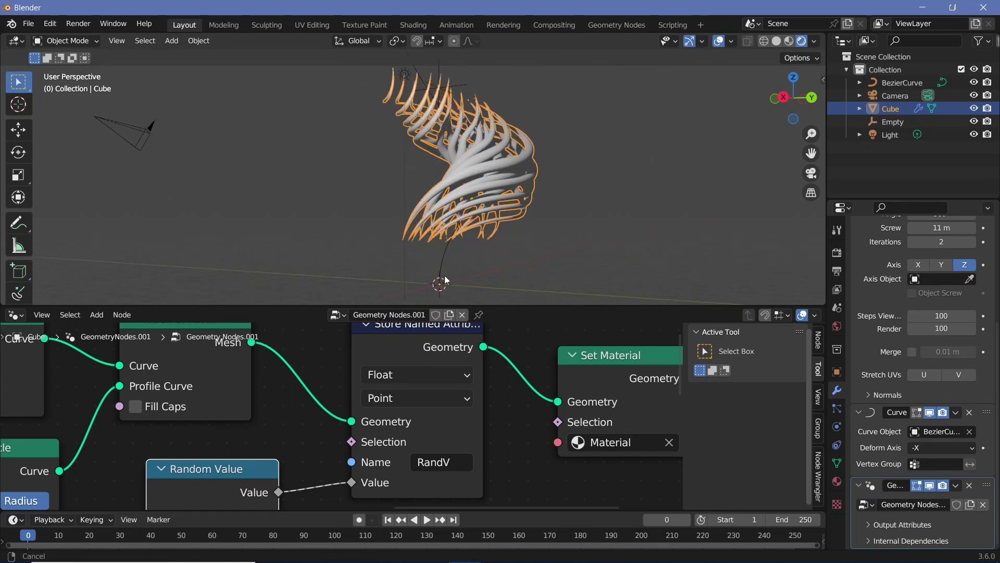
shift+middle_drag(442, 281, 482, 250)
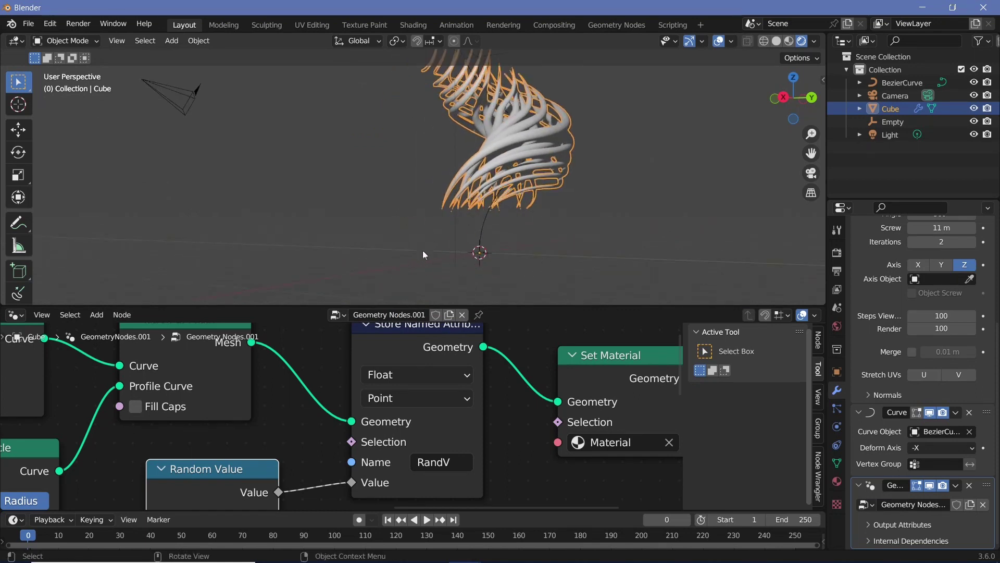
middle_drag(225, 477, 288, 431)
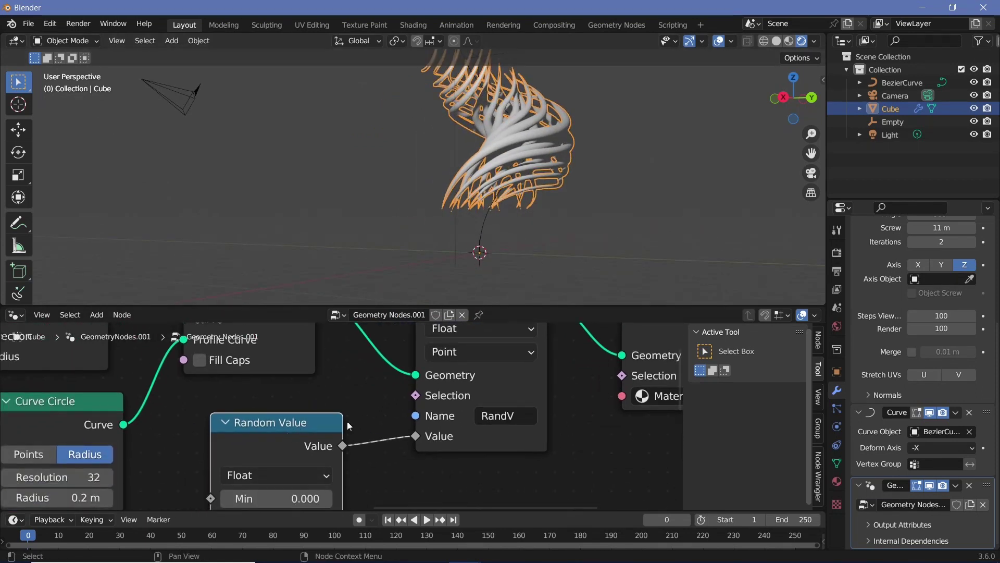
middle_drag(582, 384, 519, 420)
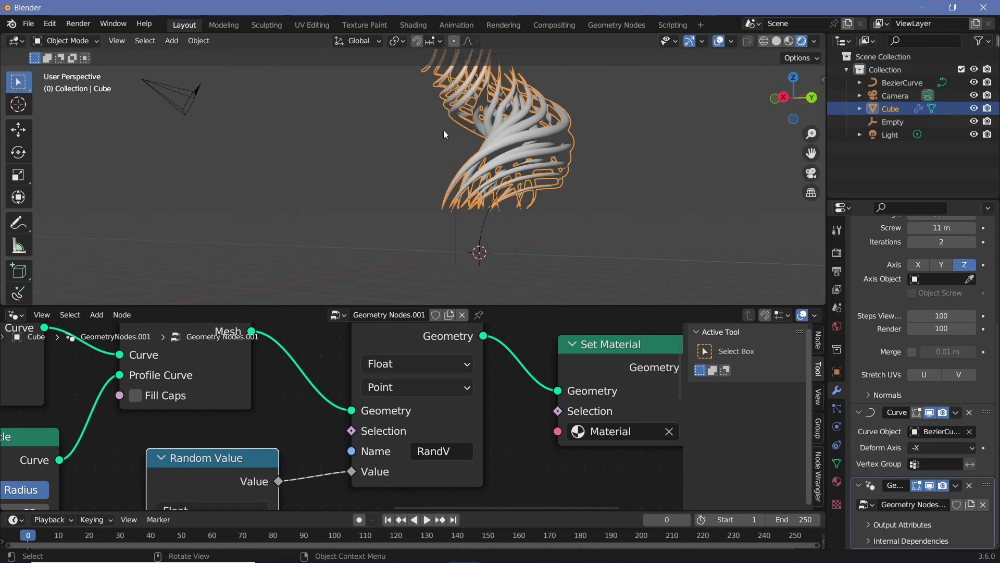
middle_drag(353, 431, 422, 385)
In the Shader Editor, add an Attribute node and connect its Color output to the Principled BSDF's Base Color
click(15, 315)
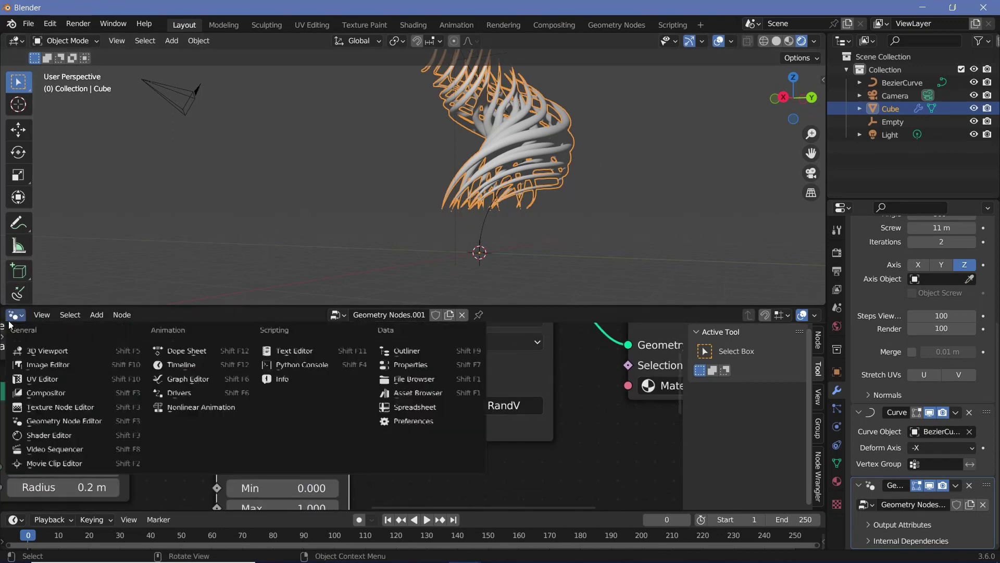
click(82, 434)
middle_drag(229, 368, 533, 395)
scroll(526, 395, down, 2)
key(shift+a)
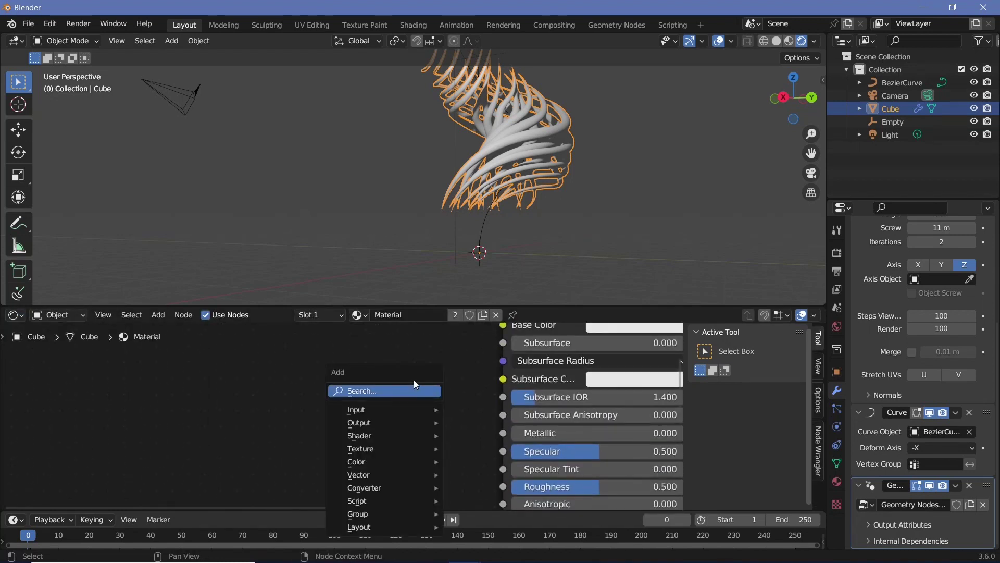
click(411, 388)
text(attr)
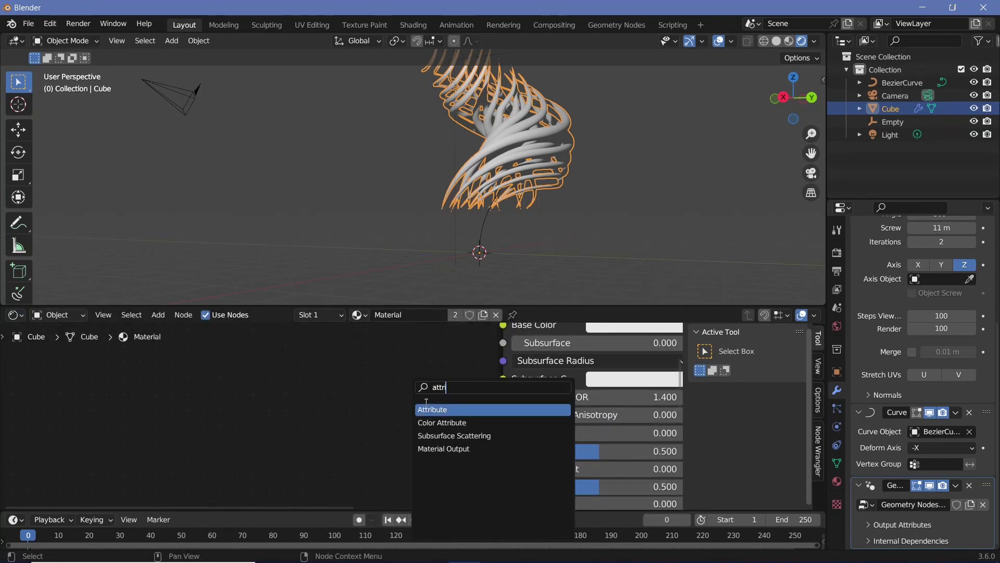
key(Return)
click(396, 388)
drag(395, 385, 449, 409)
Set the Attribute node's name to RandV and look at the strands' shading up close
scroll(396, 441, up, 3)
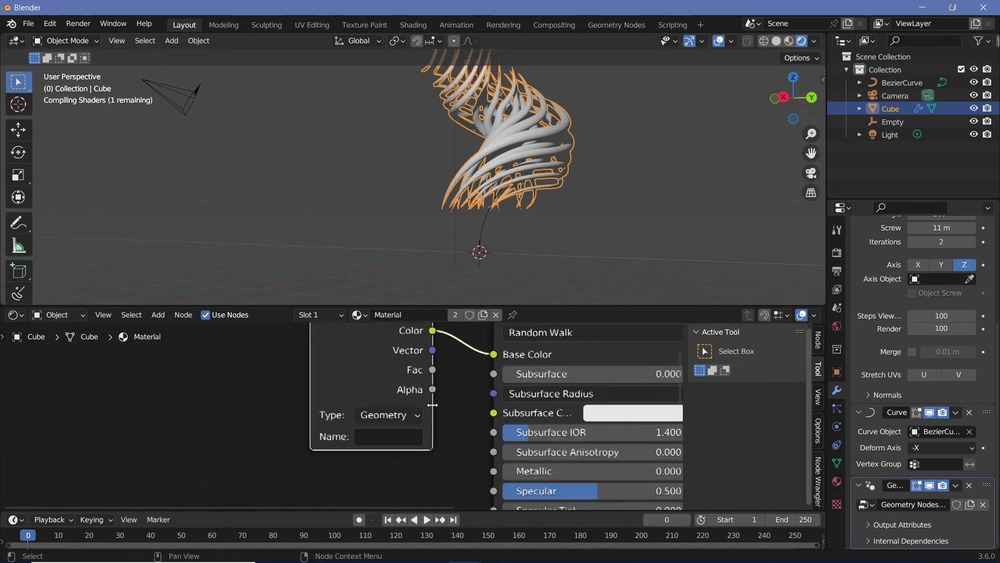
click(396, 440)
text(Rand)
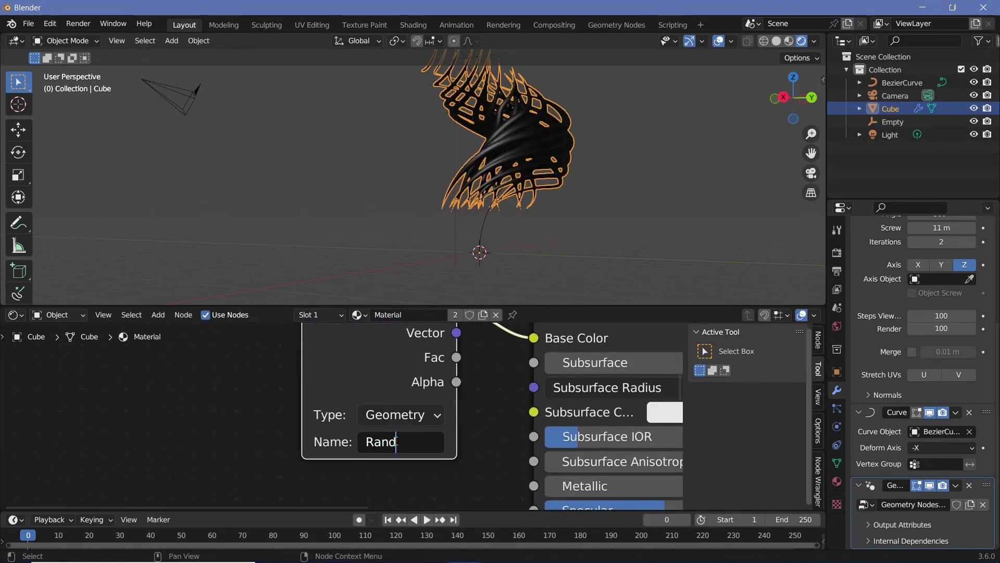
text(V)
key(Return)
scroll(548, 123, up, 1)
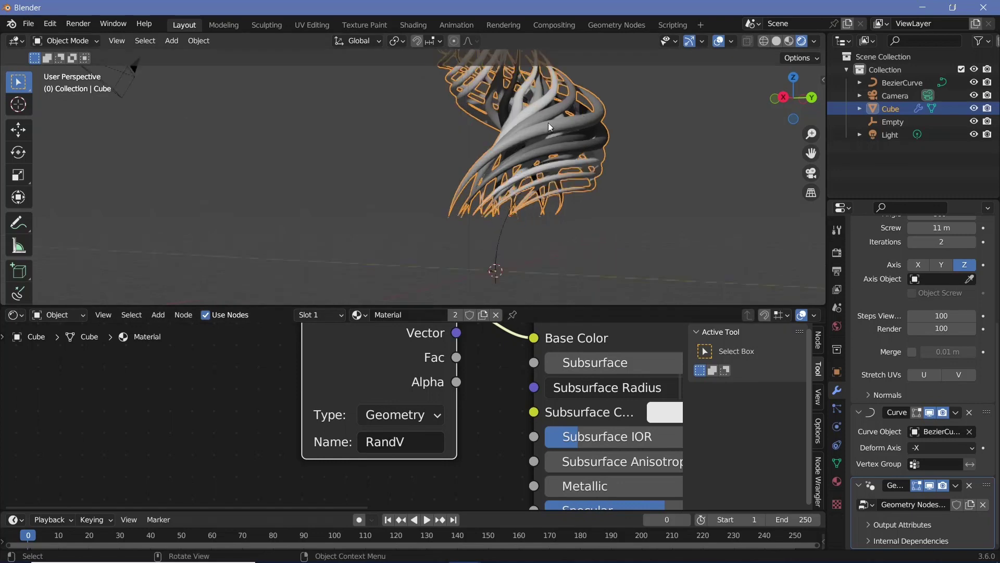
Add a Color Ramp node and connect the RandV Attribute node's Color output to its Fac input
middle_drag(548, 123, 364, 271)
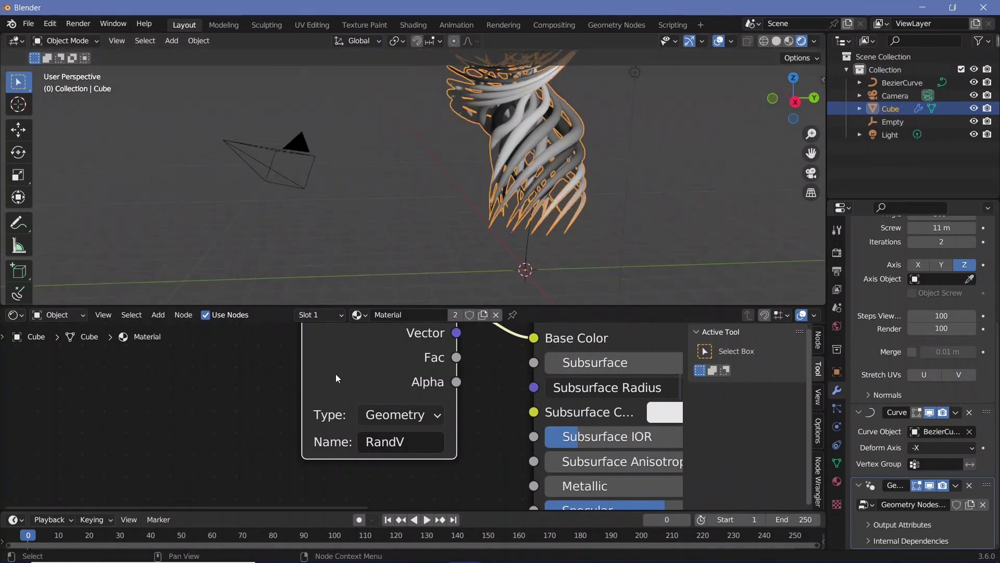
drag(337, 379, 107, 411)
scroll(413, 375, down, 3)
middle_drag(413, 375, 523, 392)
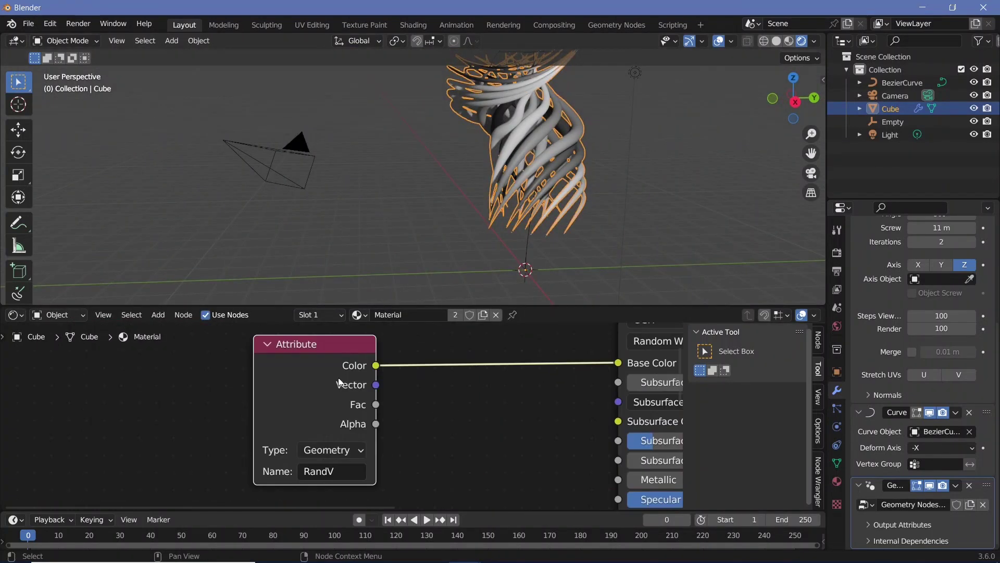
drag(338, 382, 223, 461)
middle_drag(471, 428, 449, 351)
key(shift+a)
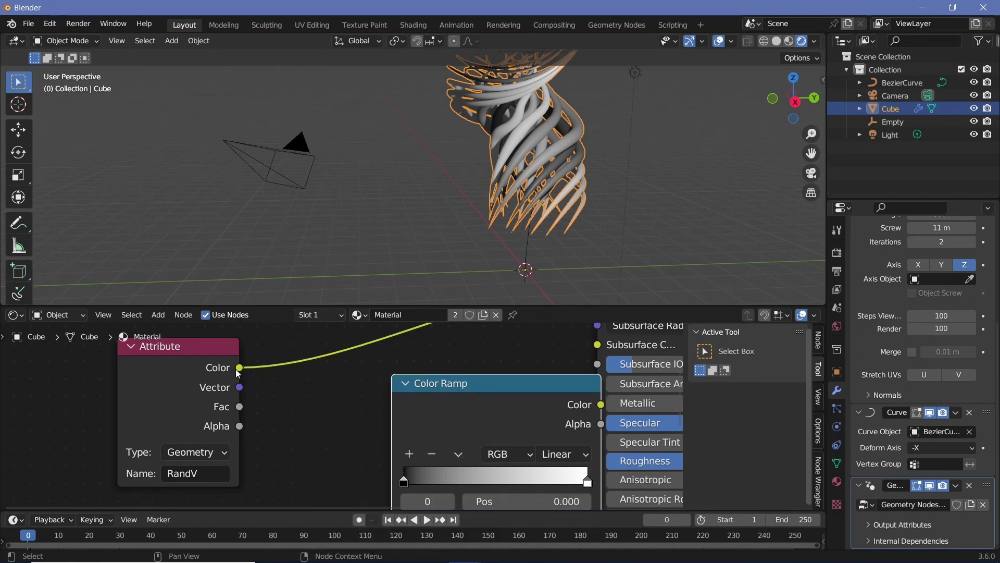
drag(238, 369, 396, 450)
drag(364, 425, 255, 468)
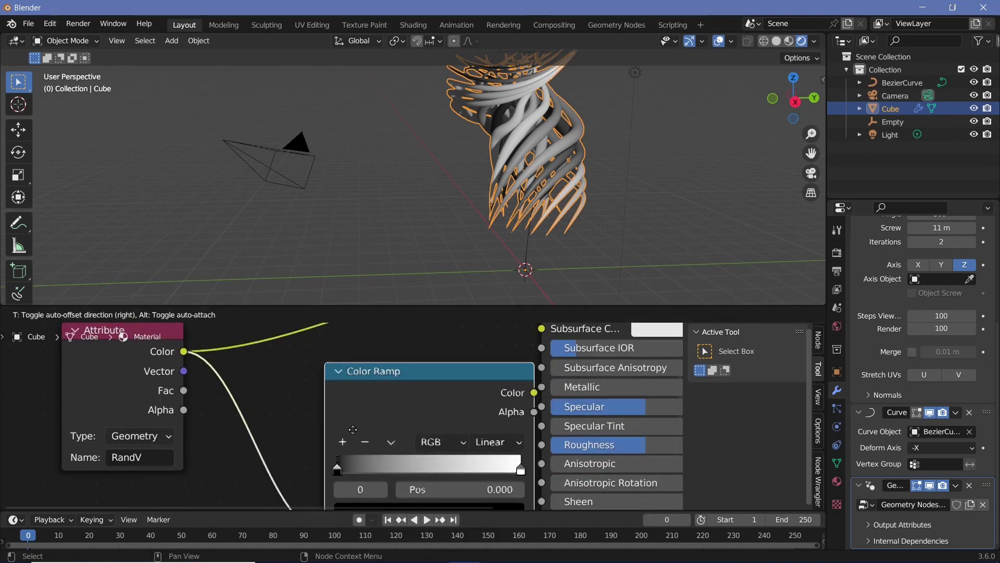
Set the Color Ramp's interpolation to Constant and move its white stop to position 0.709
middle_drag(381, 400, 486, 314)
click(497, 391)
click(505, 489)
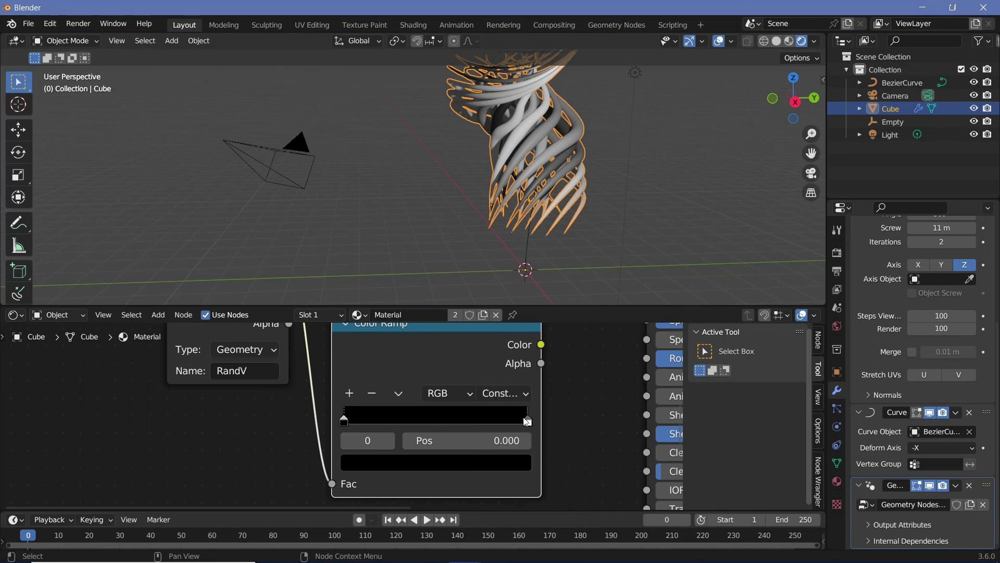
drag(524, 417, 470, 429)
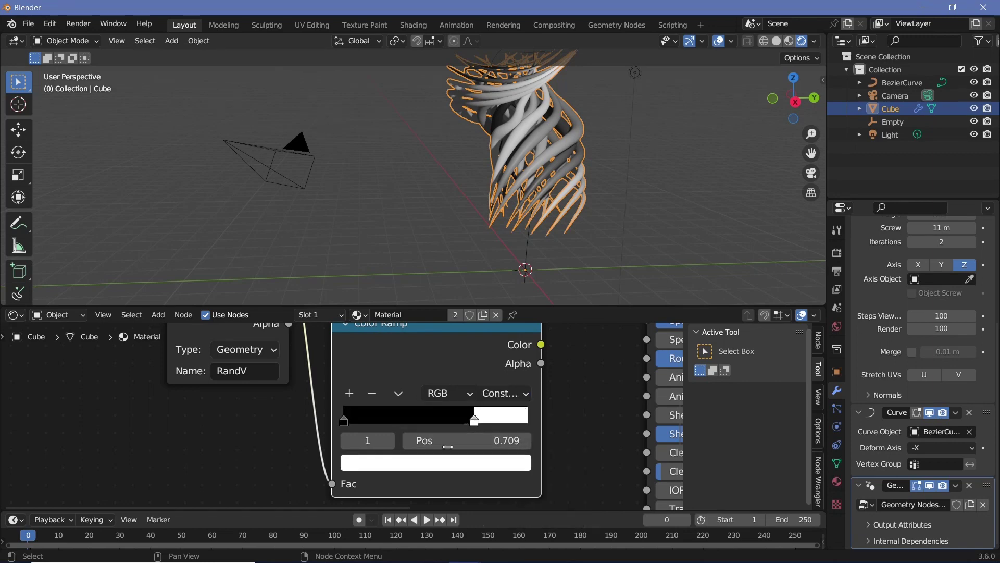
scroll(475, 423, down, 1)
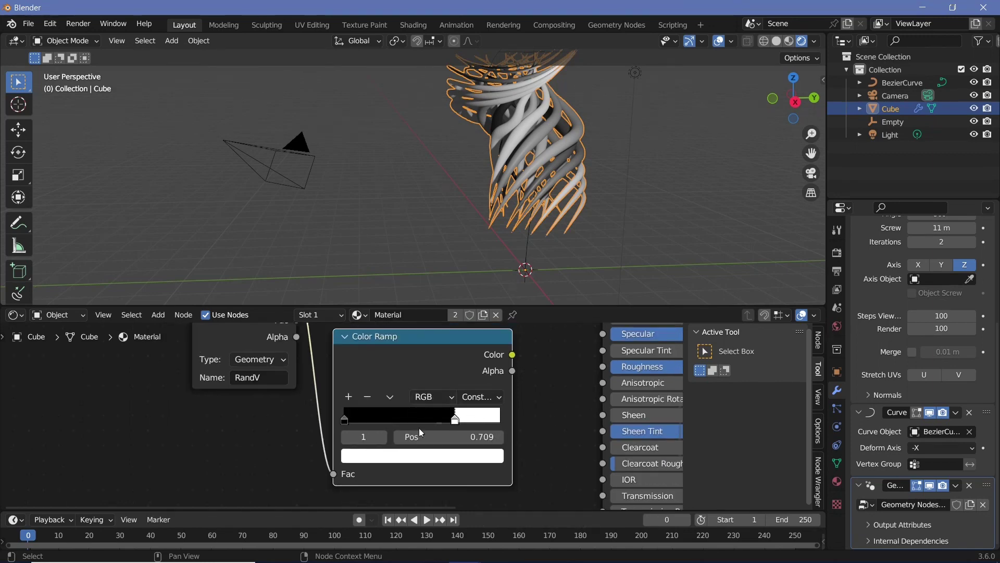
scroll(375, 395, down, 3)
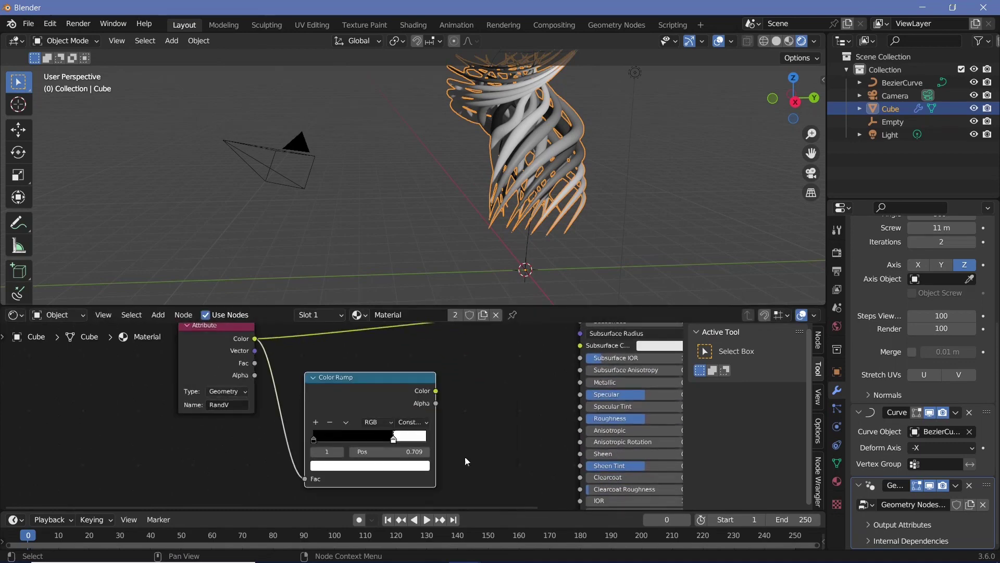
Add a Math node beside the Color Ramp and connect the ramp's Color output to its first Value input
key(shift+a)
click(482, 414)
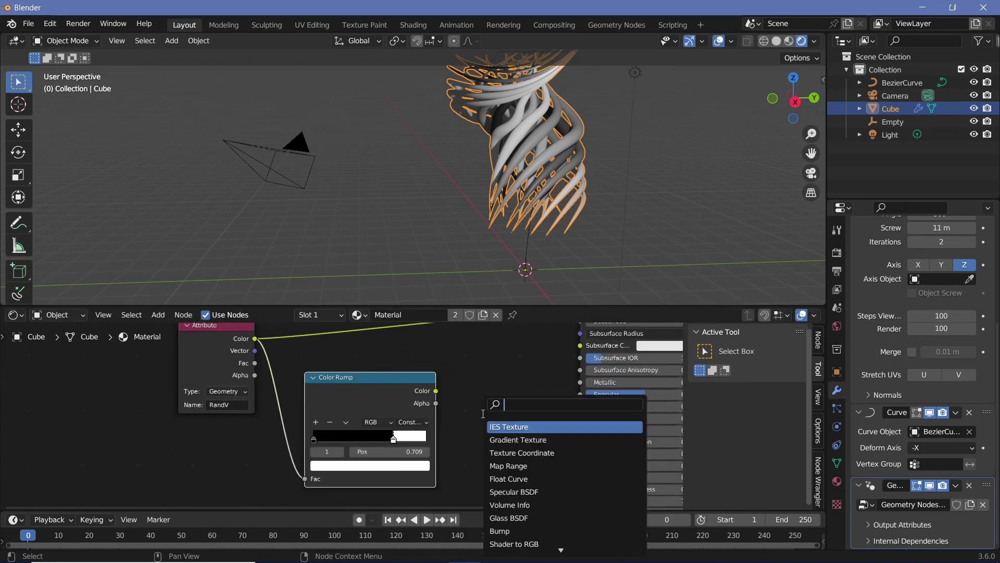
text(math)
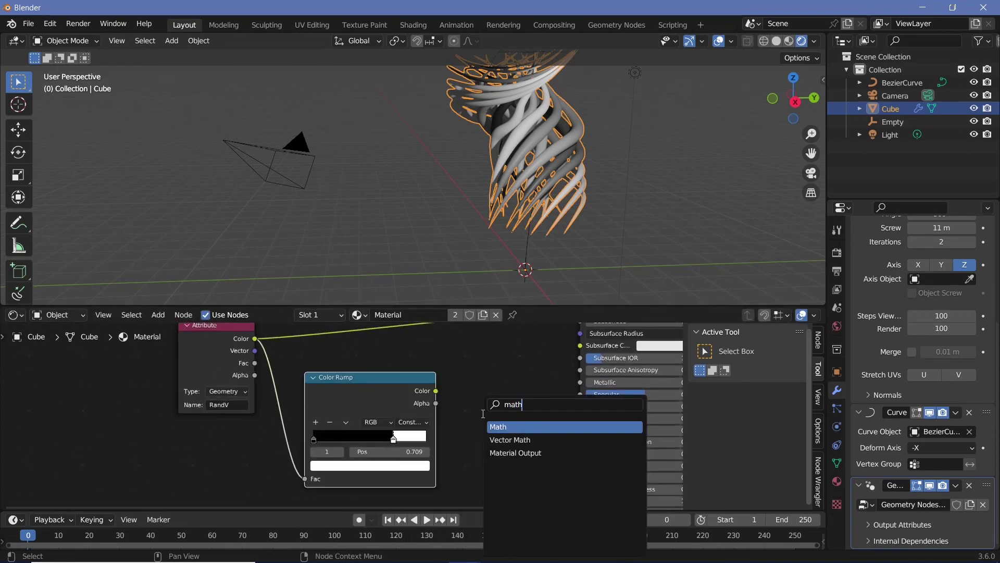
click(496, 426)
click(495, 426)
drag(436, 391, 467, 452)
Make the Math node Multiply by 5 and connect its Value output to the Principled BSDF's Emission Strength
click(487, 421)
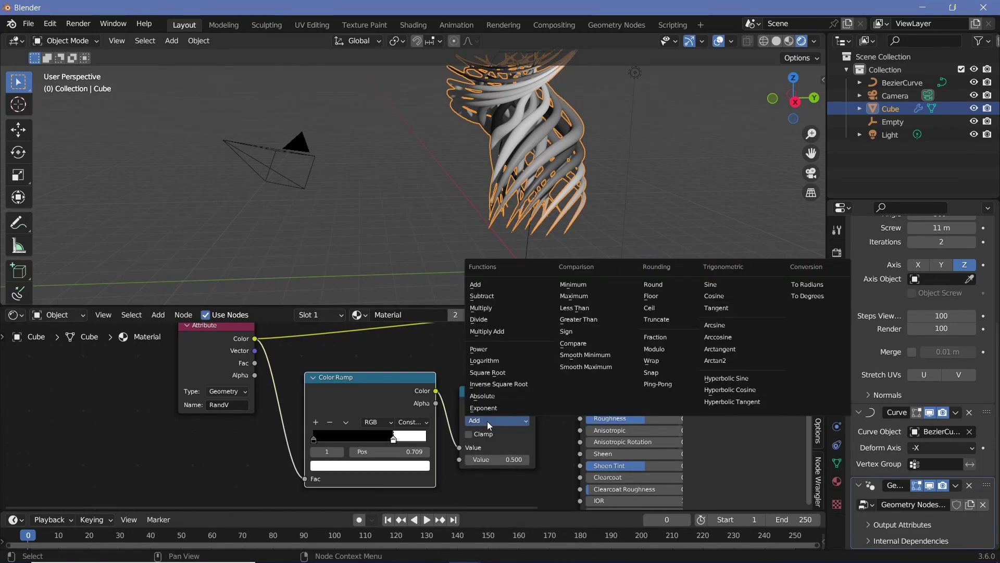
click(508, 316)
click(499, 459)
text(5)
key(Return)
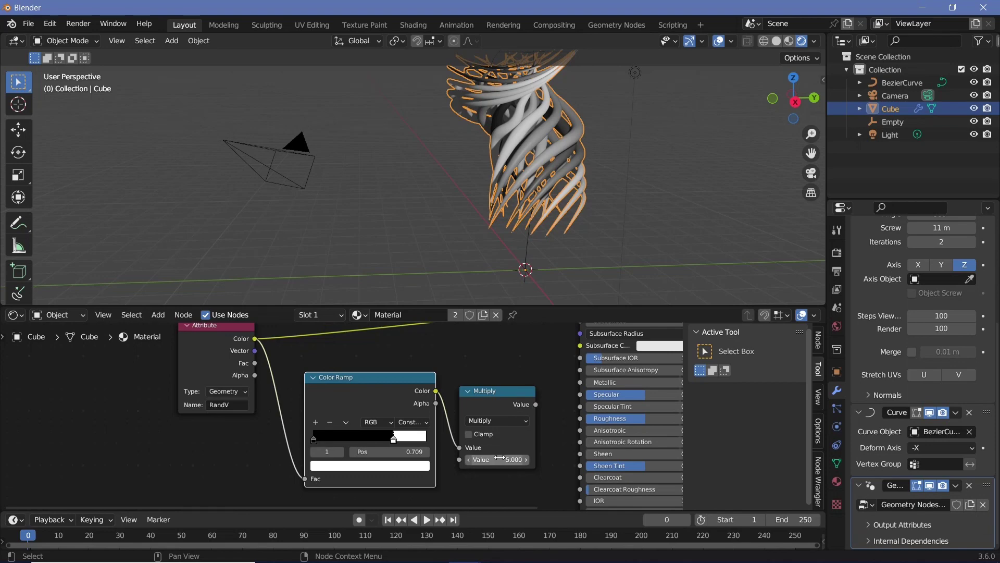
drag(488, 412, 487, 443)
middle_drag(487, 443, 411, 391)
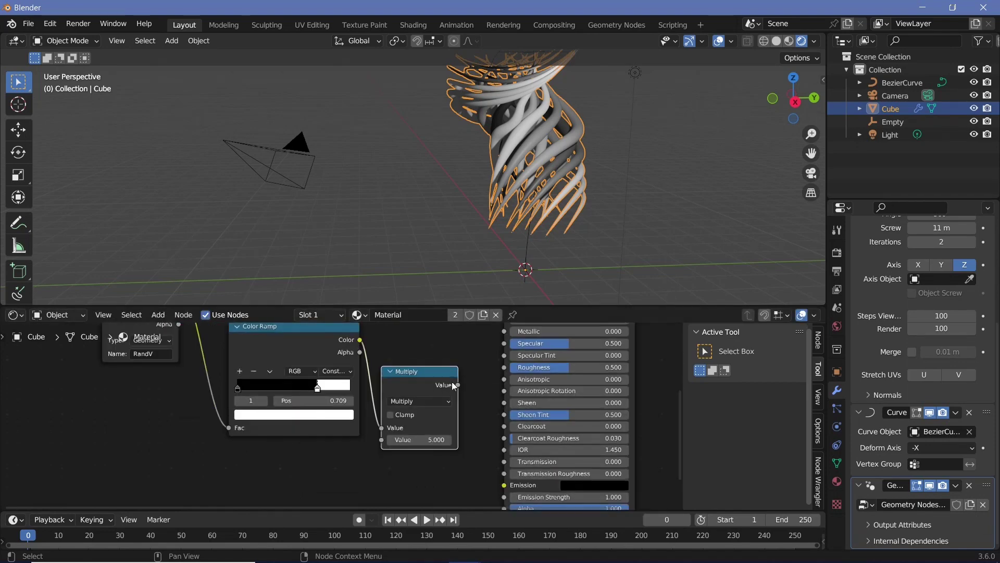
drag(458, 385, 503, 460)
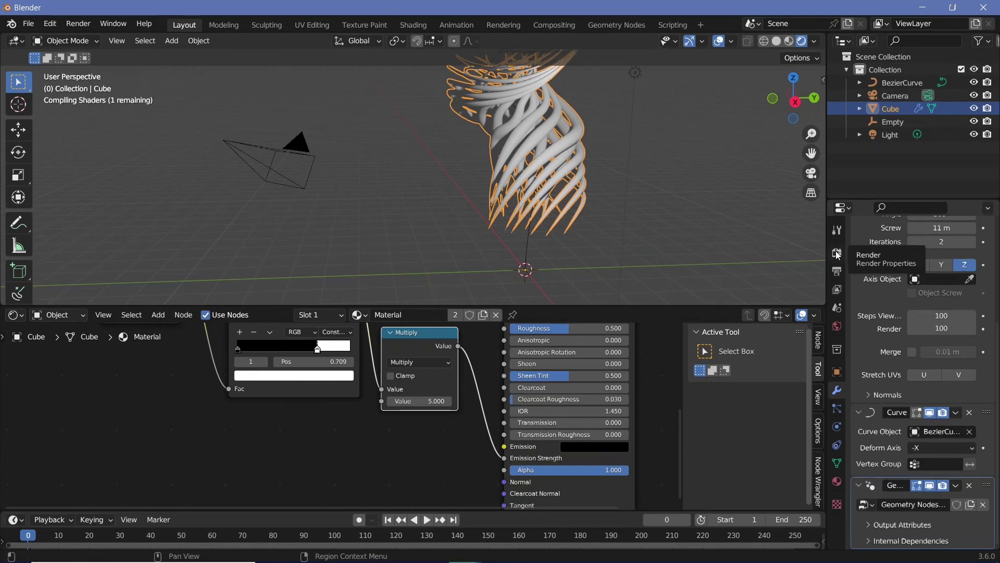
Enable Bloom and Screen Space Reflections in the render settings
click(837, 253)
click(869, 300)
click(868, 351)
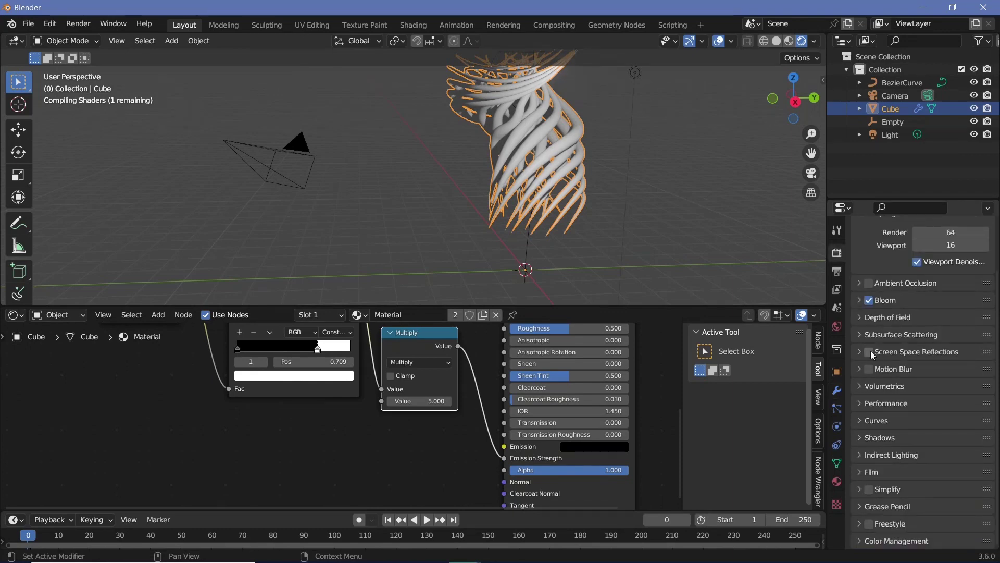
Set the Principled BSDF's Emission colour to white
click(600, 448)
drag(657, 326, 655, 291)
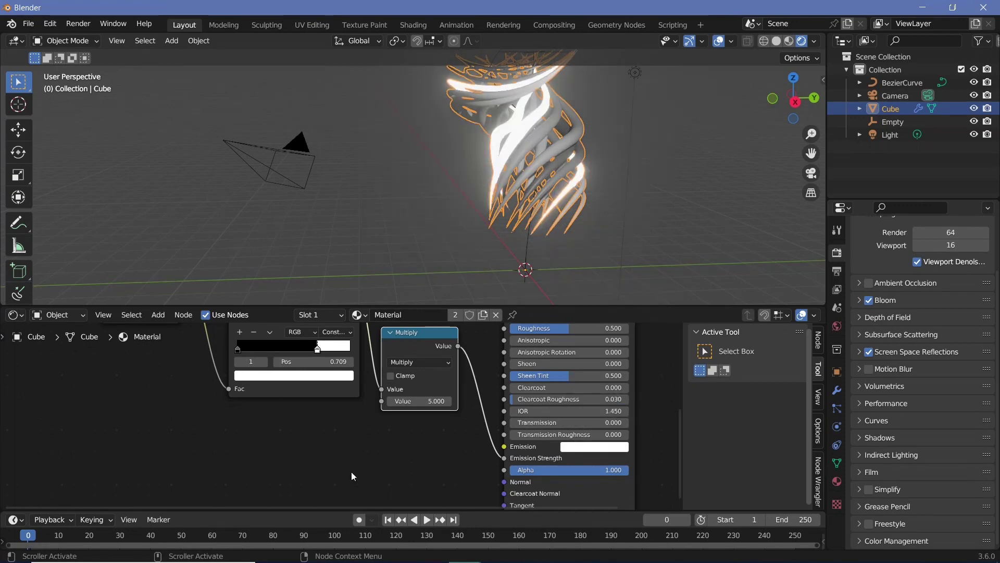
Spread out the material's nodes to make room and place a duplicate of the Color Ramp above the Multiply node
scroll(351, 471, down, 3)
drag(359, 352, 449, 438)
drag(446, 405, 398, 462)
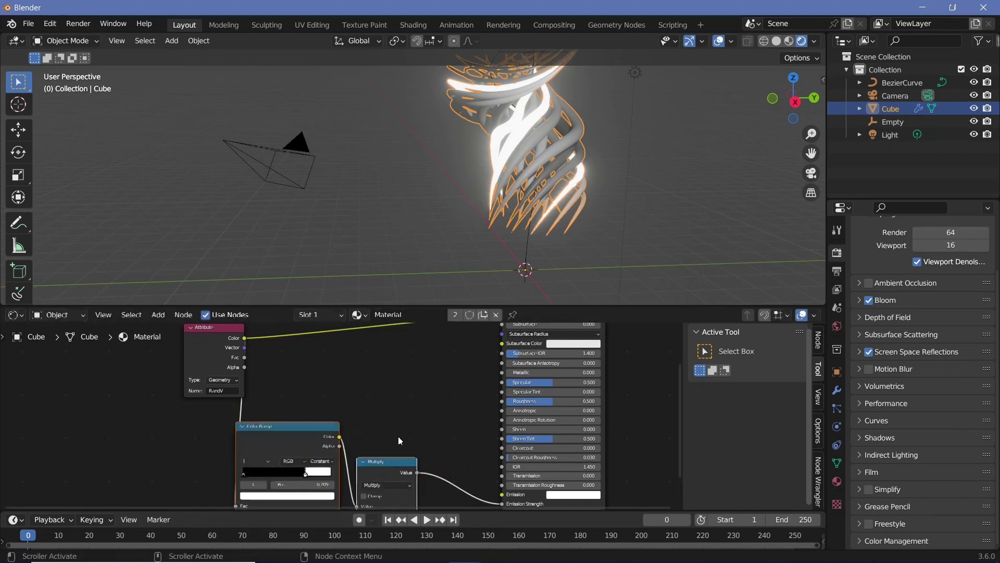
drag(233, 371, 197, 388)
key(shift+a)
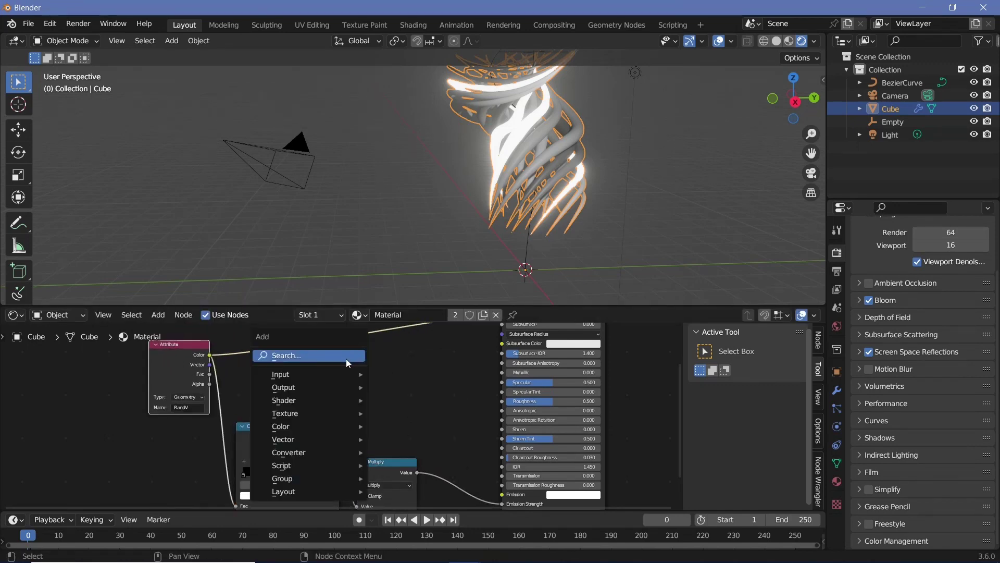
click(306, 446)
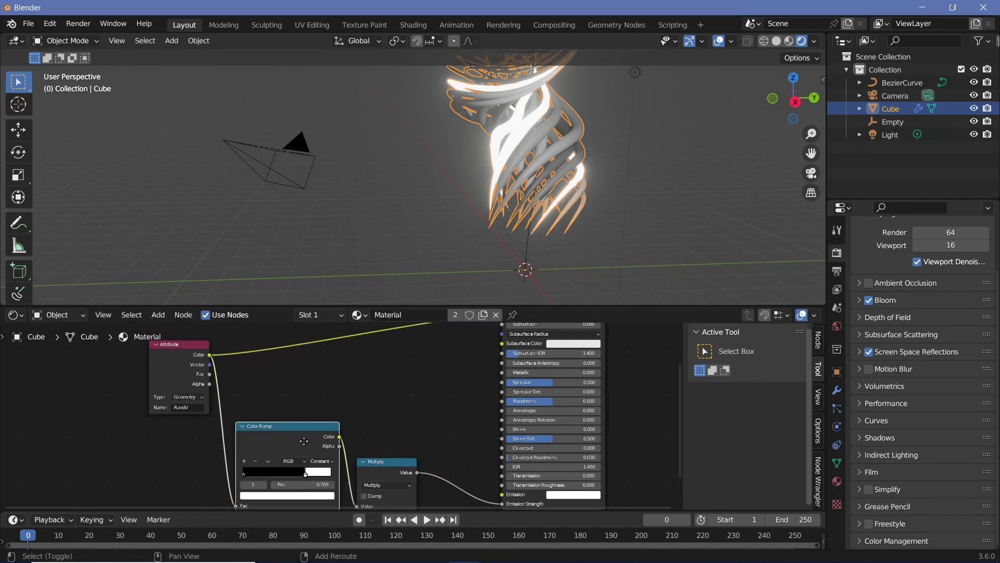
key(shift+d)
click(435, 369)
scroll(471, 380, up, 2)
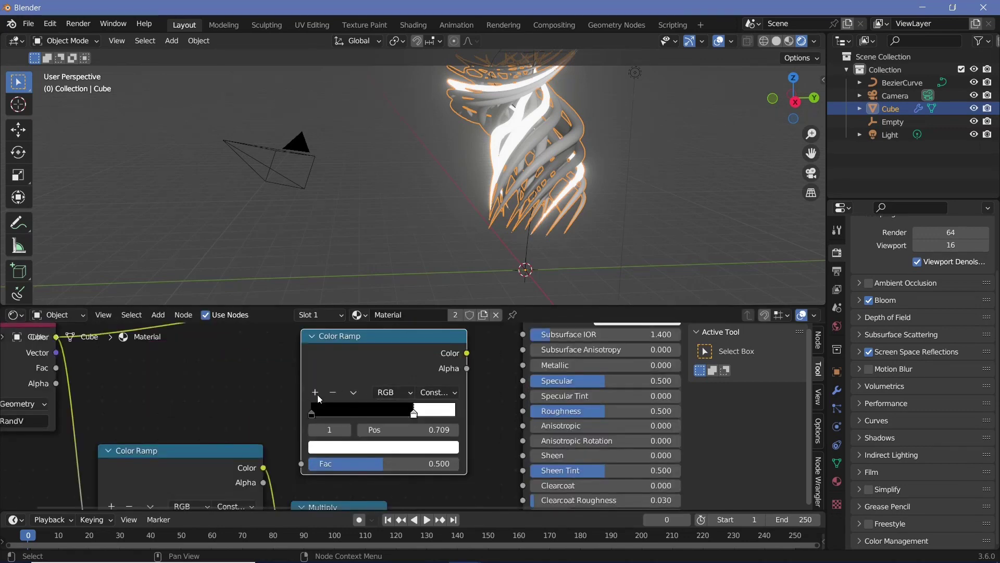
Add a stop at position 0.842 to the duplicated Color Ramp and colour it red
click(315, 393)
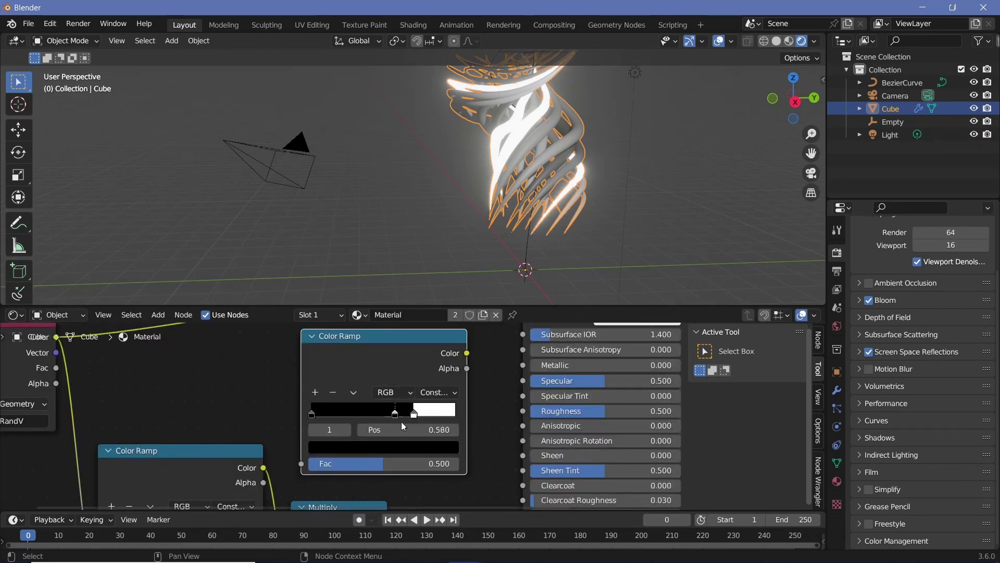
click(425, 447)
drag(427, 349, 427, 249)
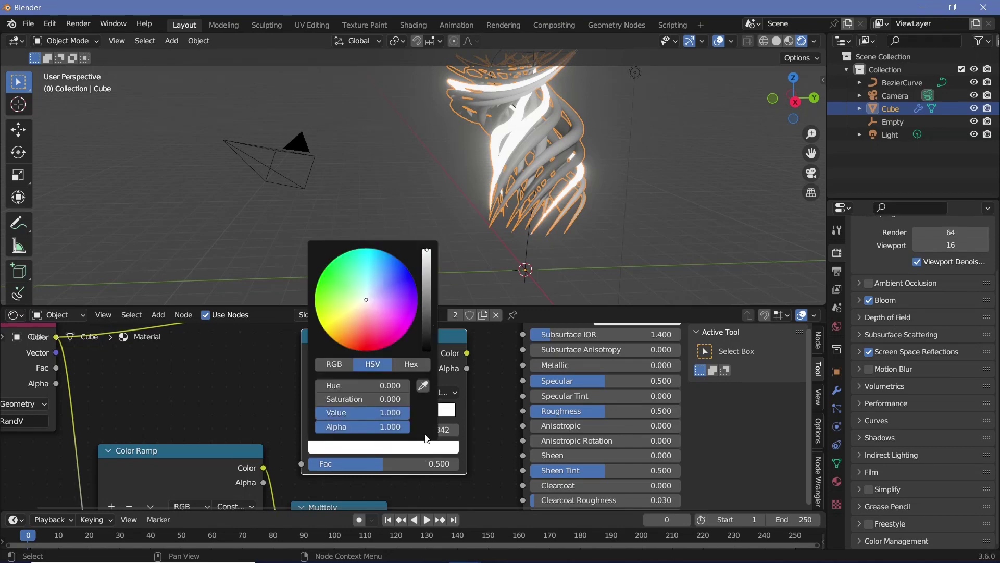
ctrl+drag(365, 295, 367, 351)
Connect the Attribute's Color to the duplicated Color Ramp's Fac, and that ramp's Color to the Principled BSDF's Emission
middle_drag(112, 375, 133, 422)
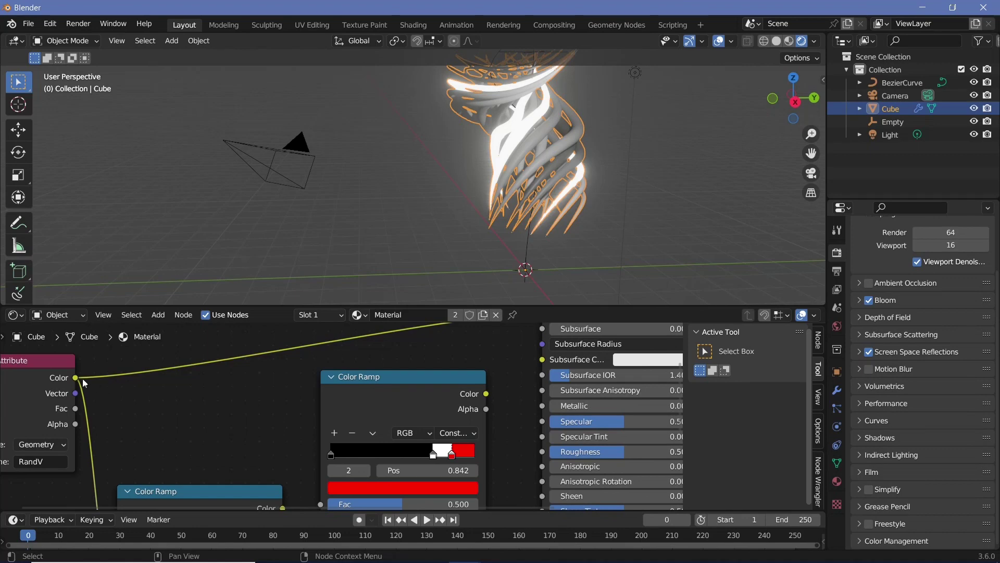
drag(76, 377, 320, 419)
middle_drag(497, 354, 416, 425)
drag(406, 377, 465, 420)
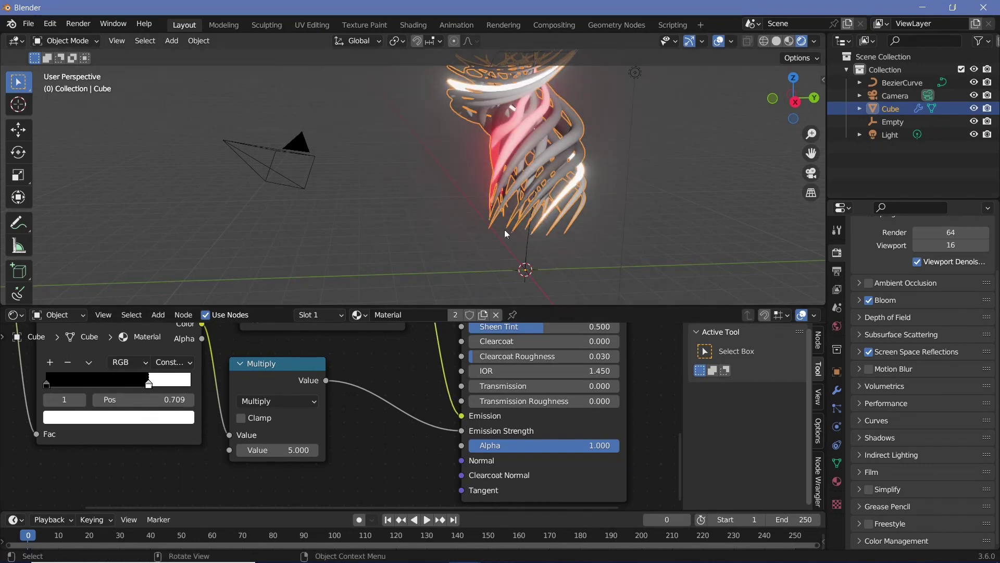
Move the strength ramp's white stop to 0.455 and shift the emission colour ramp's stops lower, with red at 0.616
middle_drag(417, 400, 596, 437)
scroll(319, 436, up, 2)
drag(321, 425, 275, 406)
middle_drag(484, 369, 423, 465)
scroll(424, 463, up, 1)
mouse_move(500, 382)
mouse_down()
mouse_move(469, 382)
mouse_move(505, 376)
mouse_up()
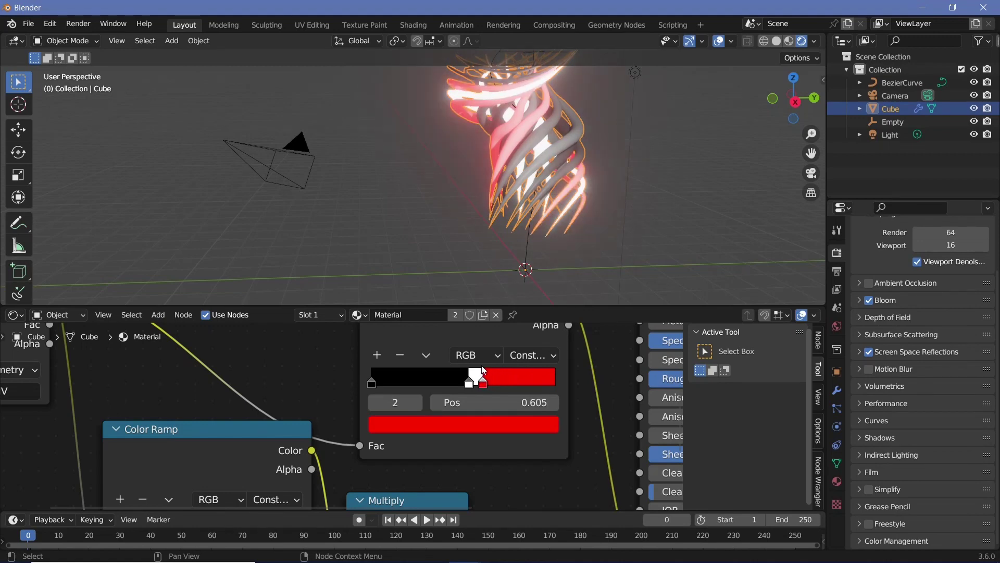
Set the world background colour to black and hide the Light in the viewport
middle_drag(558, 63, 434, 79)
scroll(611, 427, down, 4)
middle_drag(646, 431, 466, 395)
click(837, 325)
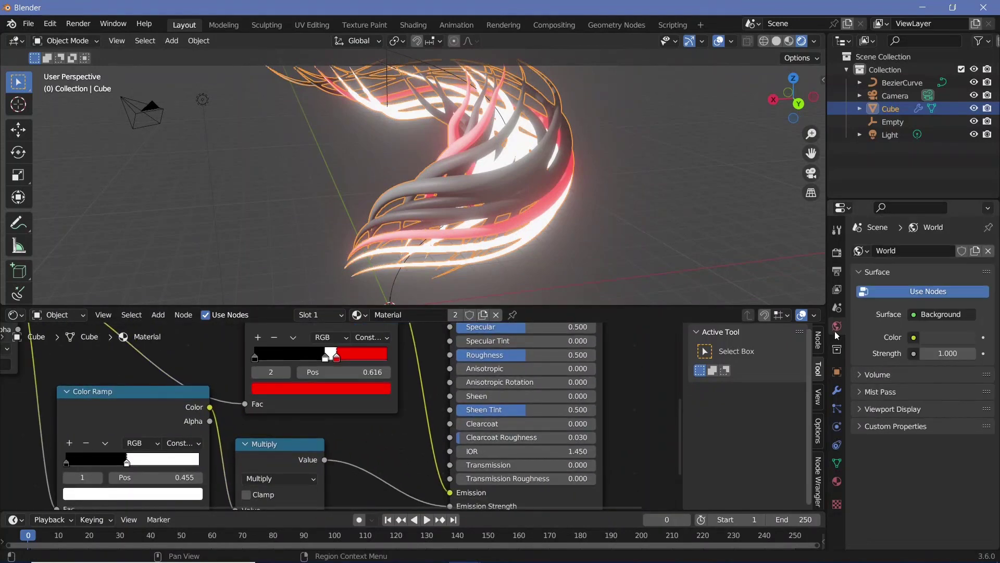
click(944, 336)
drag(972, 229, 969, 257)
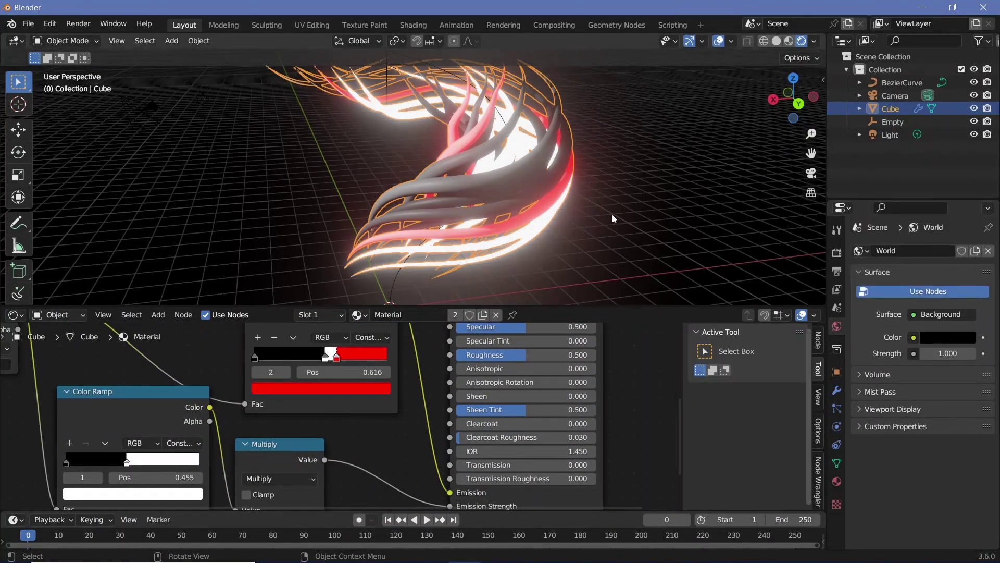
click(975, 135)
Set the strand material's Metallic to 1 and Roughness to 0.3
middle_drag(512, 331, 476, 386)
drag(473, 367, 560, 367)
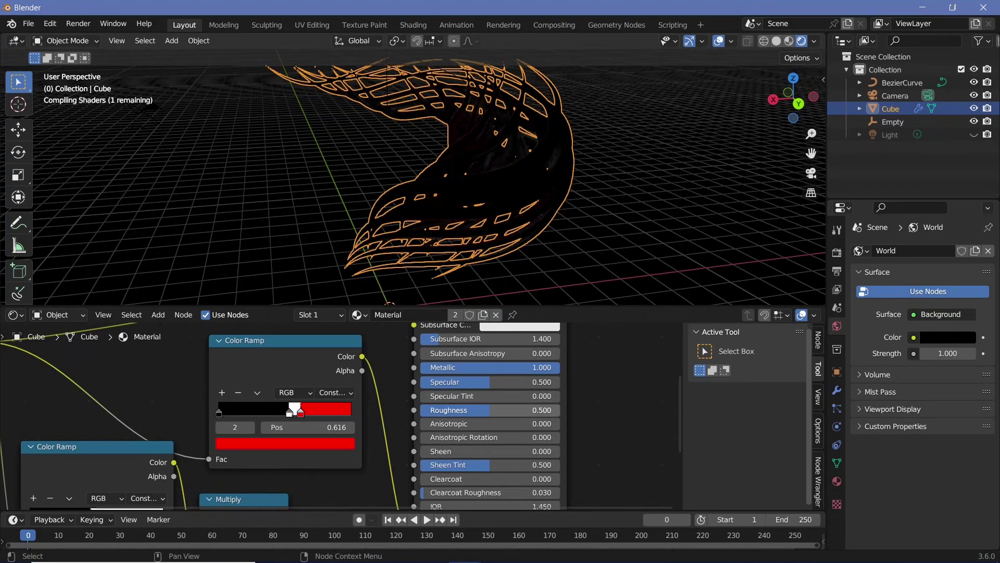
click(483, 410)
key(Return)
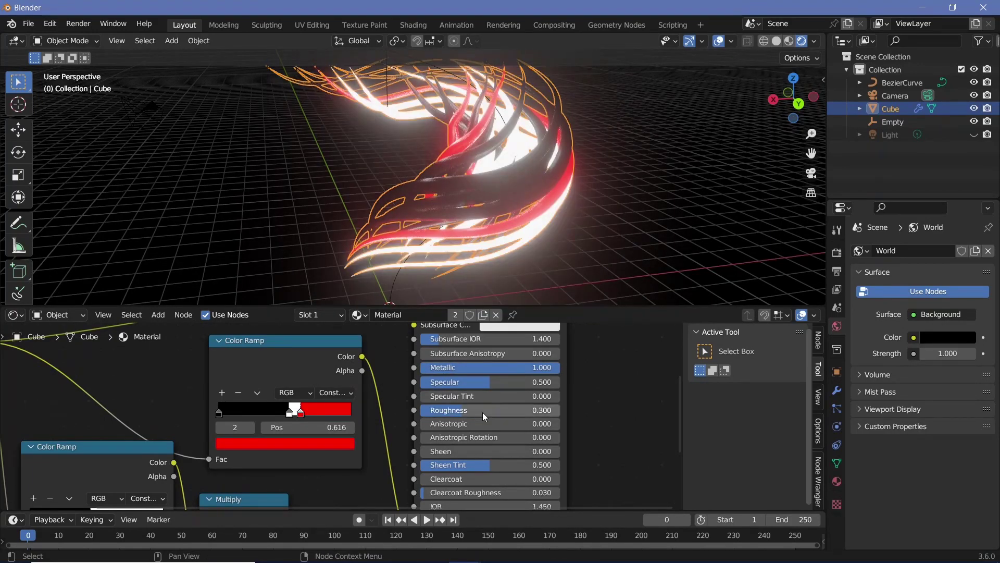
Select BezierCurve and create a new material for it
middle_drag(483, 109, 523, 248)
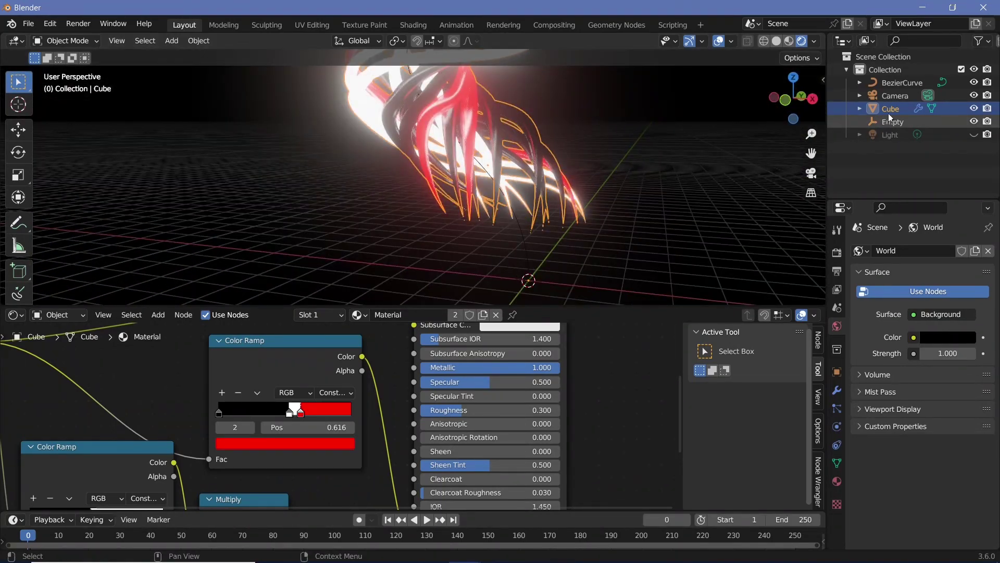
click(904, 81)
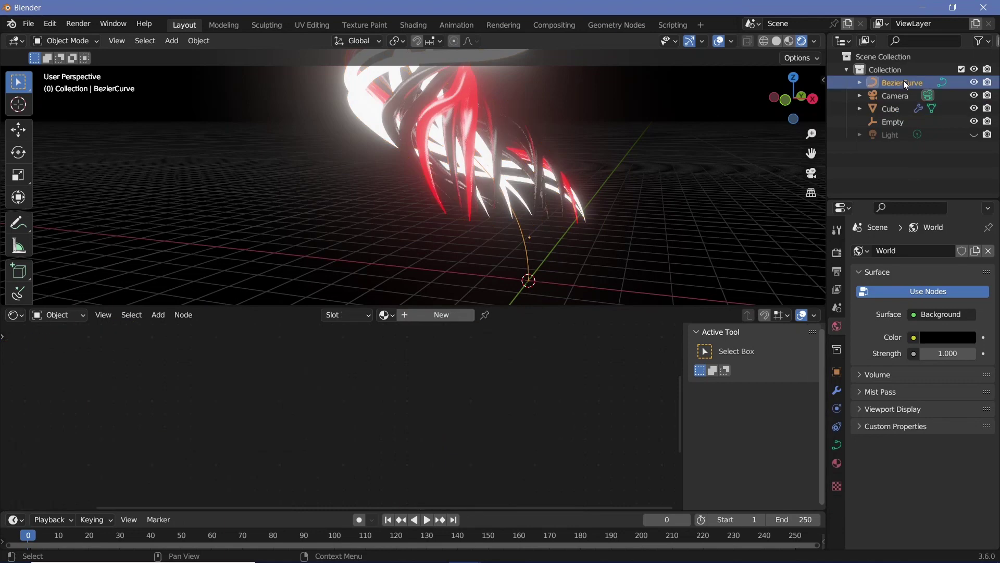
click(836, 464)
click(894, 307)
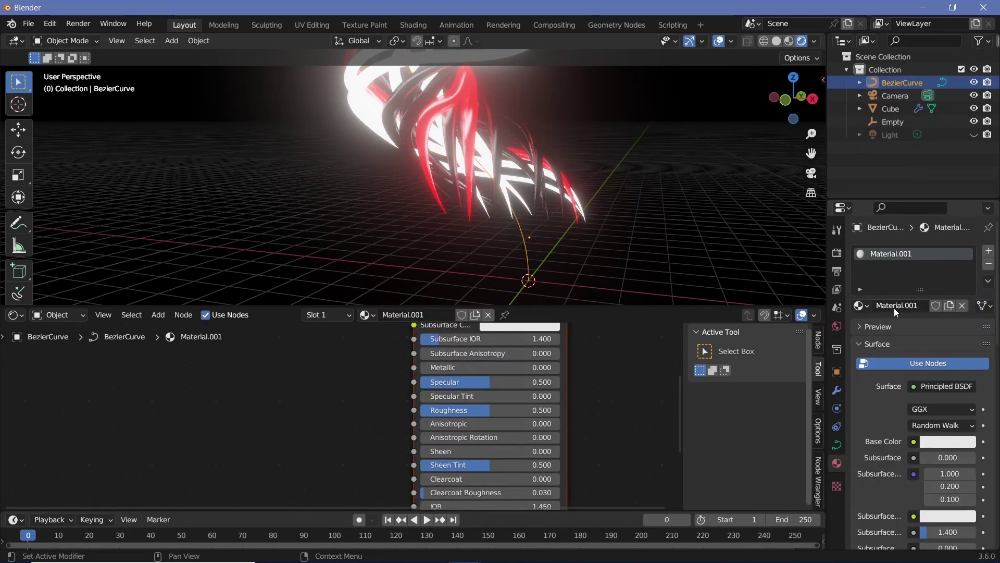
Set the curve material's Base Color to full white, Metallic to 1 and Roughness to 0.2
click(936, 440)
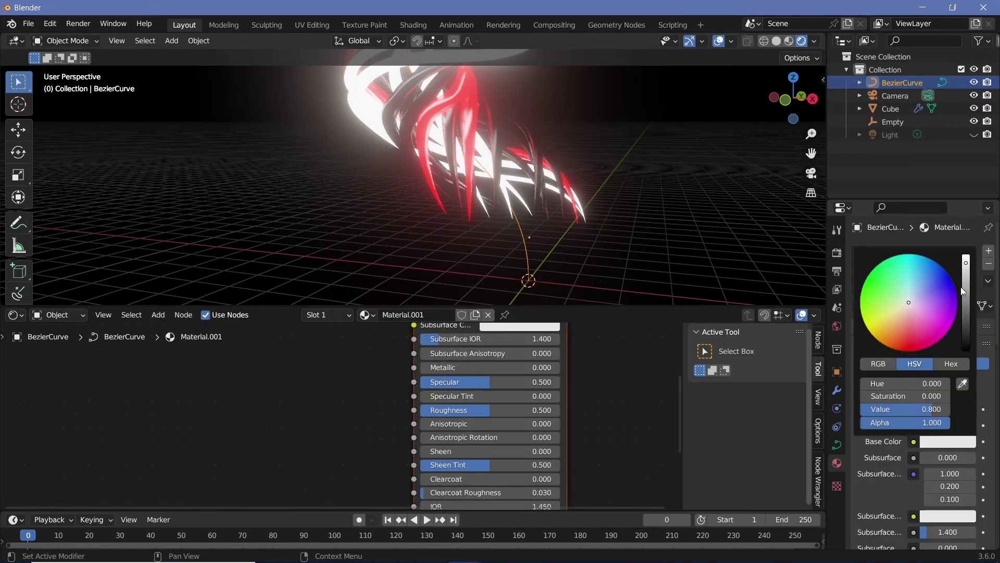
drag(966, 286, 966, 254)
scroll(886, 494, down, 5)
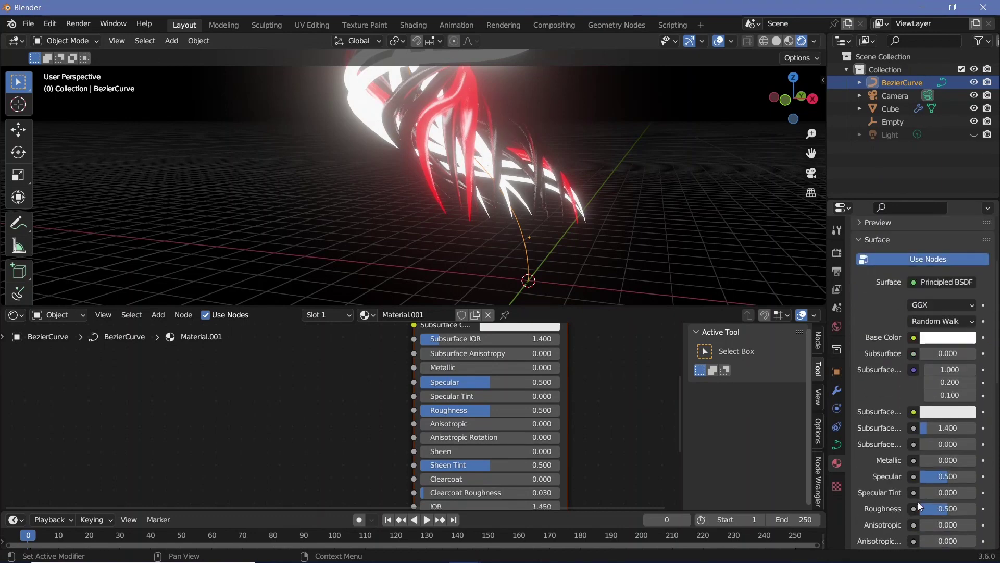
drag(932, 460, 980, 460)
click(954, 506)
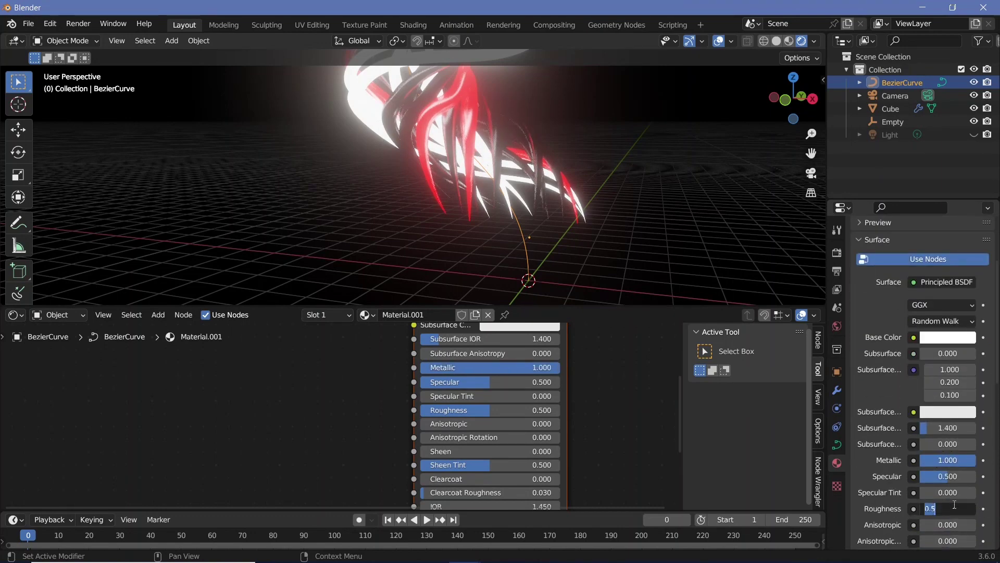
text(0.2)
key(Return)
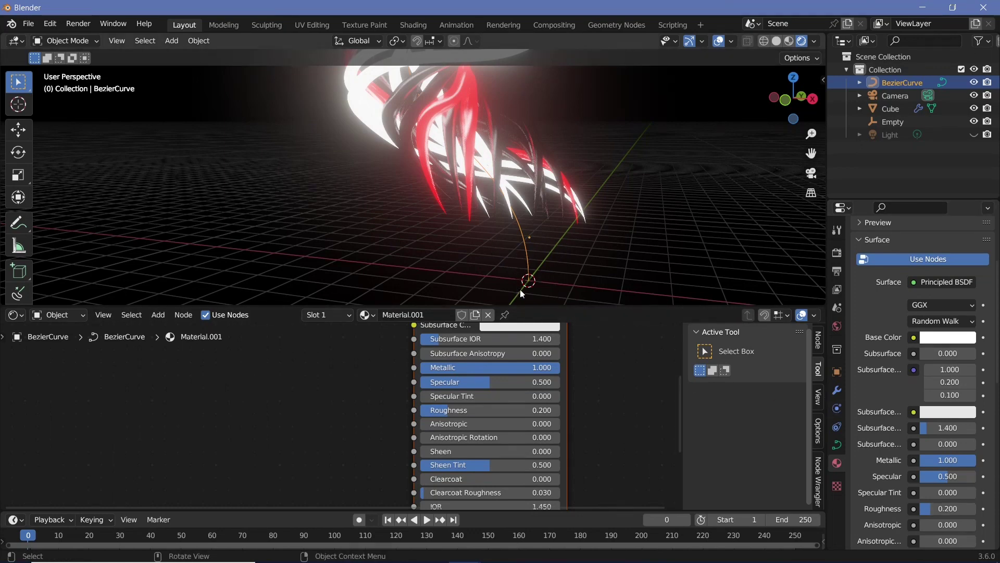
Give BezierCurve a round bevel with a depth of 0.2 m
click(836, 445)
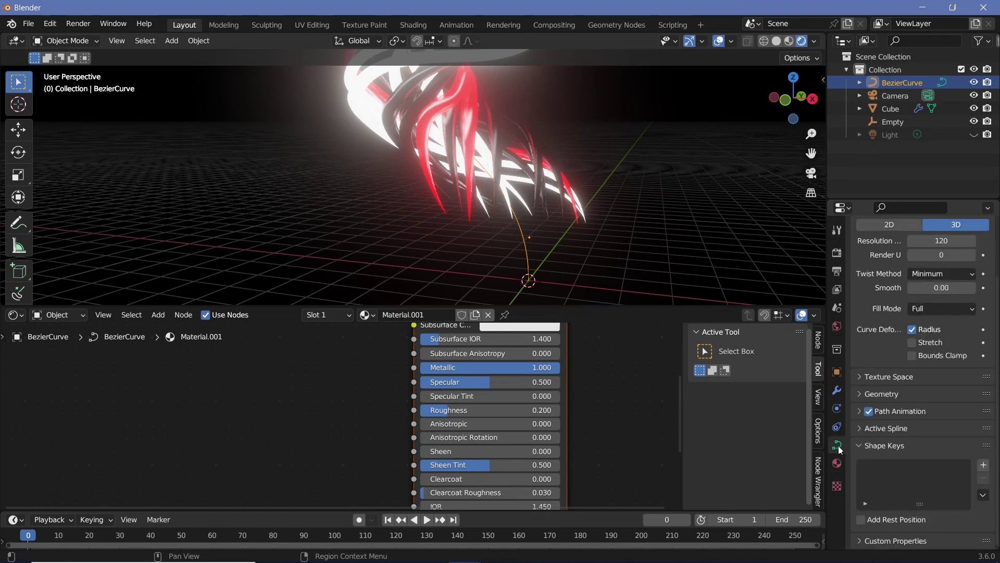
click(868, 392)
scroll(887, 415, down, 1)
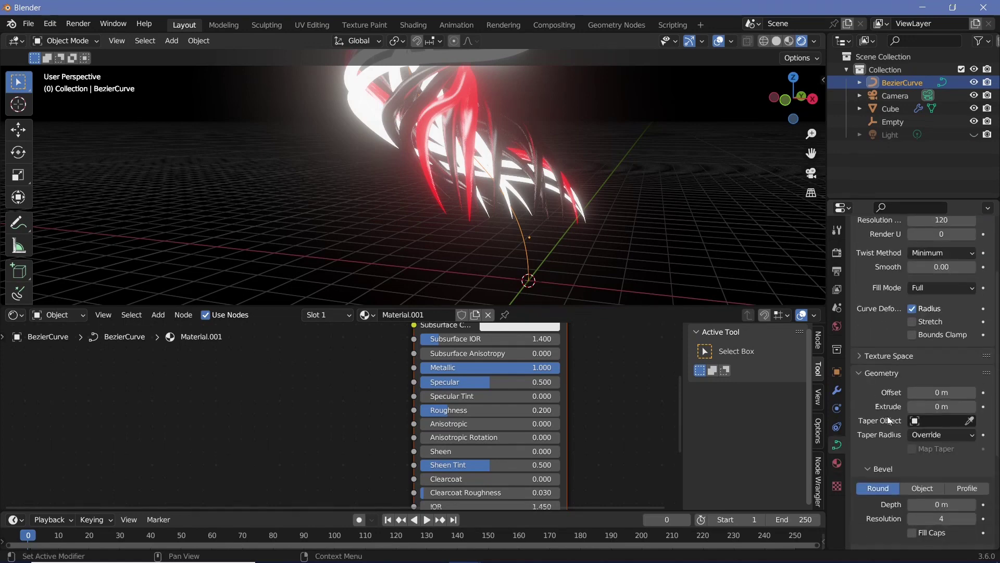
click(925, 503)
text(0.2)
key(Return)
scroll(558, 282, up, 3)
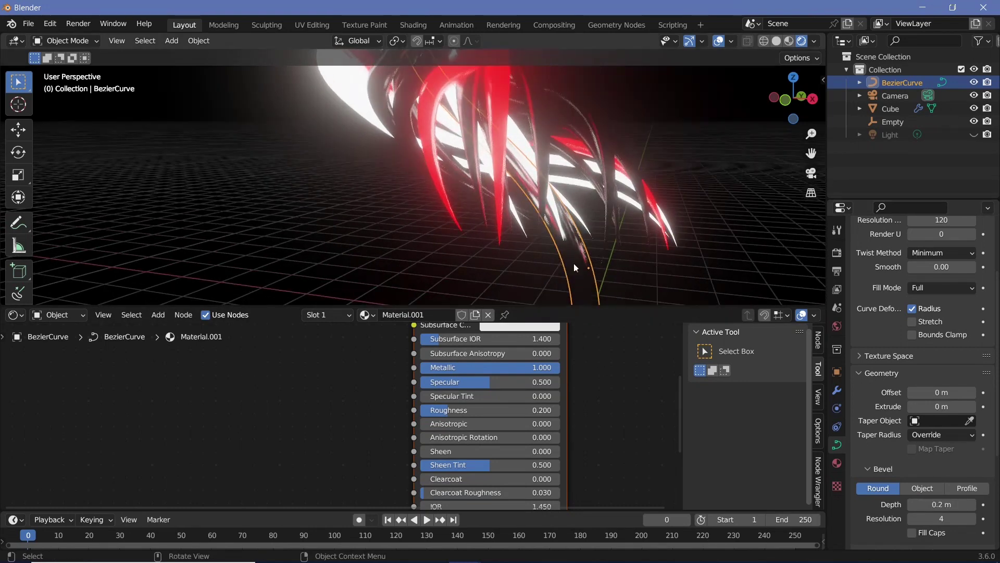
scroll(557, 239, down, 3)
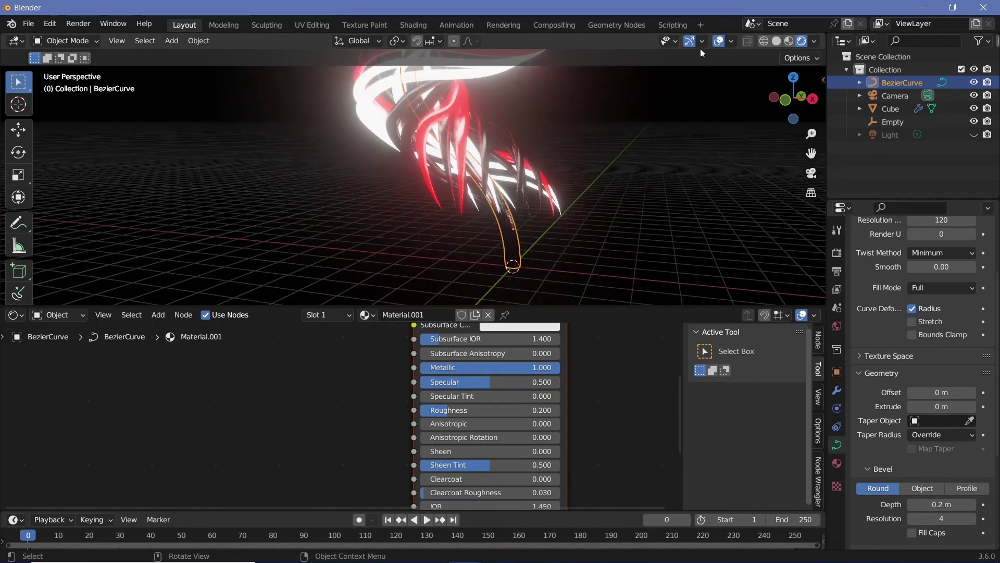
Hide the viewport overlays and change the curve material's Base Color to saturated blue with hue 0.631
click(719, 41)
scroll(503, 200, up, 2)
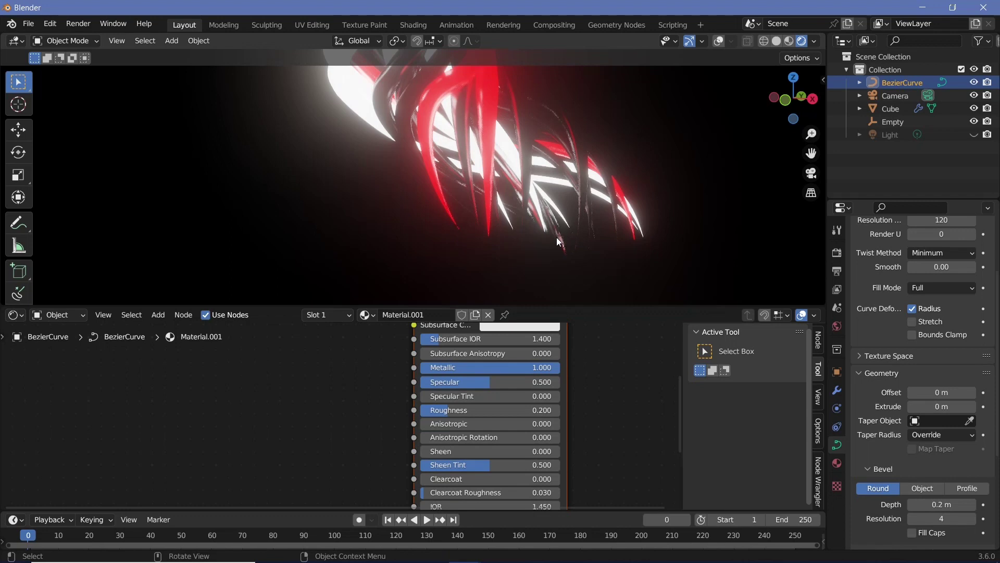
click(837, 463)
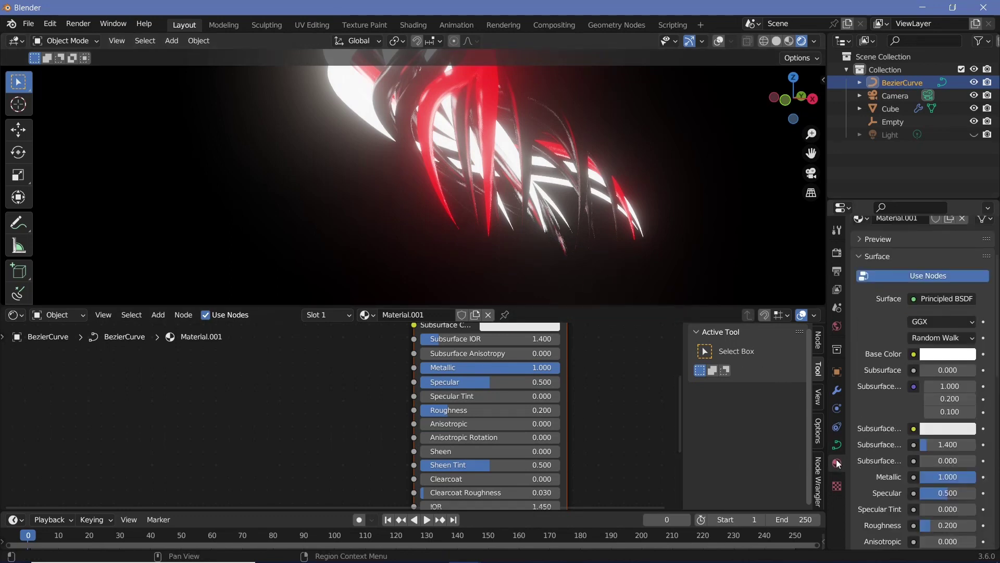
click(943, 355)
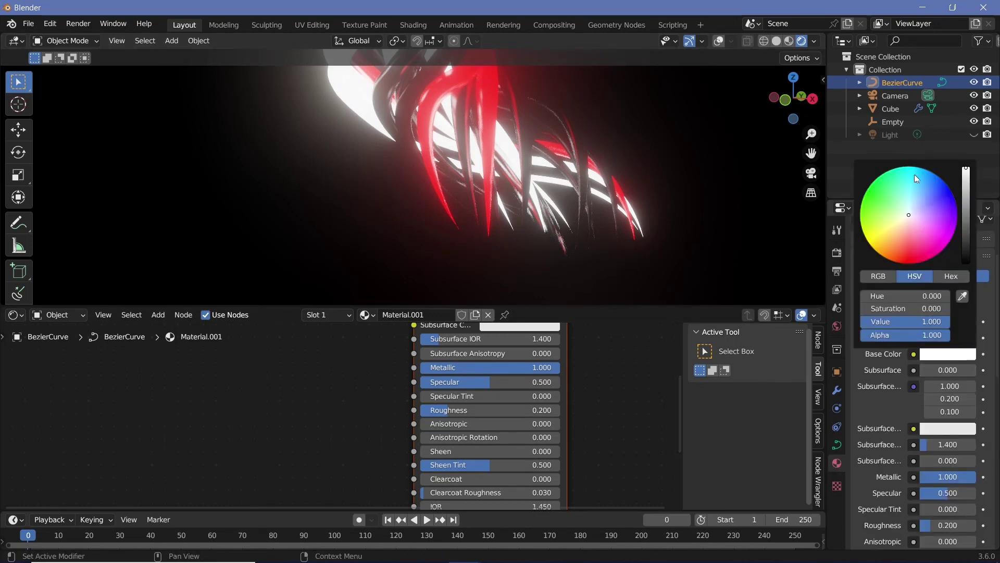
mouse_move(917, 179)
mouse_down()
mouse_move(866, 190)
mouse_move(933, 172)
mouse_up()
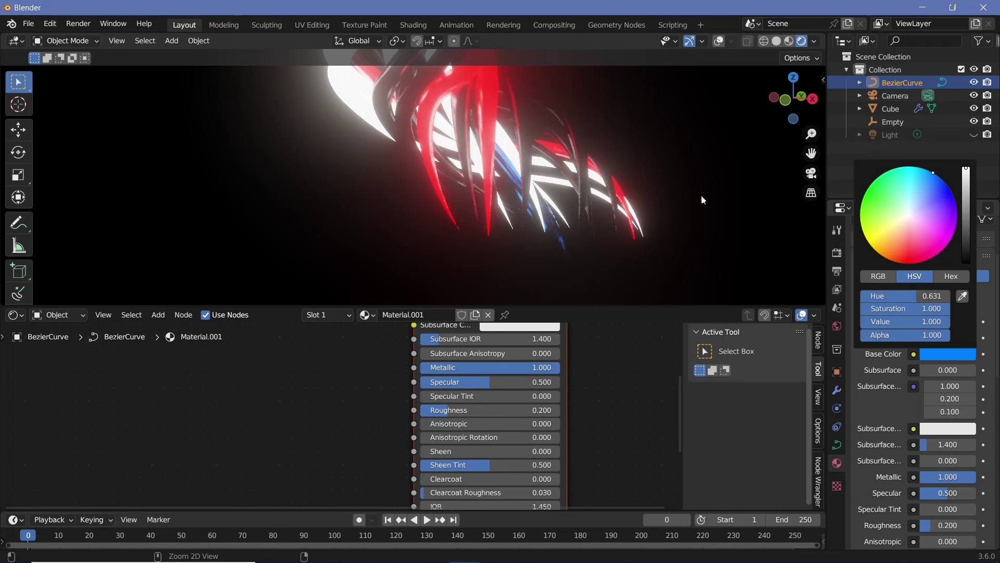
scroll(511, 227, up, 1)
scroll(511, 226, up, 1)
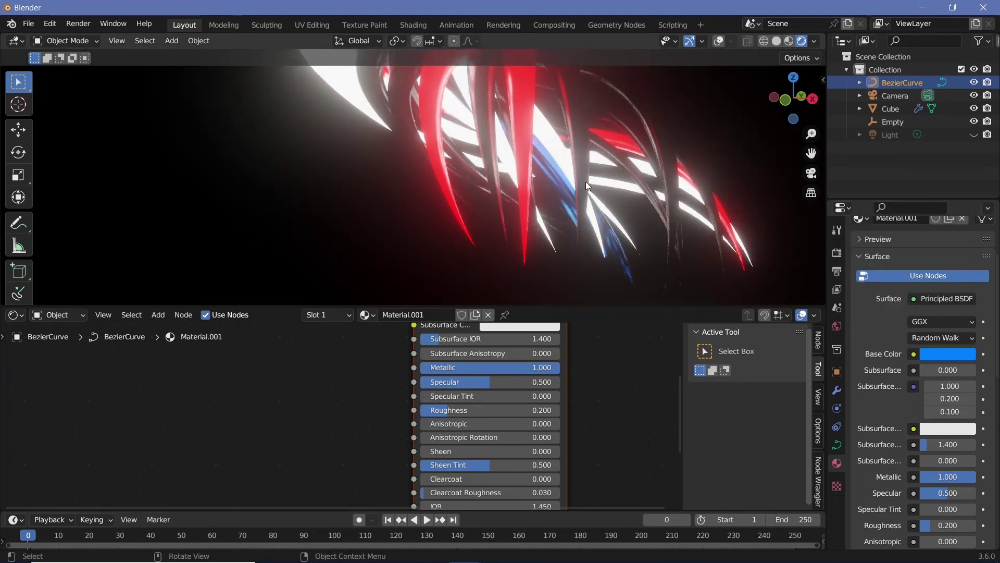
Play the animation briefly with the whole strand bundle in view and return the timeline to frame 0
scroll(476, 160, down, 5)
shift+middle_drag(472, 159, 440, 267)
key(space)
key(space)
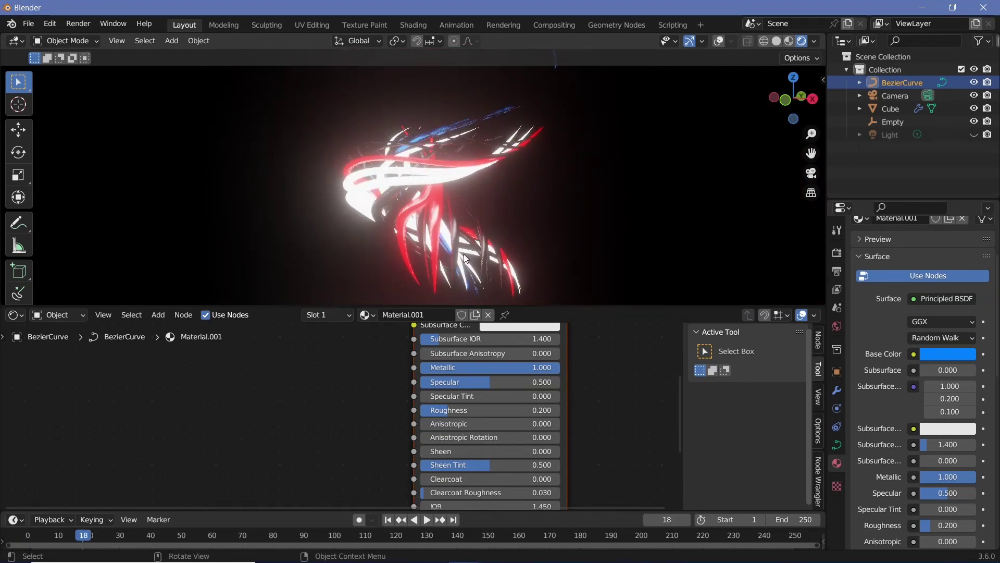
drag(79, 536, 6, 539)
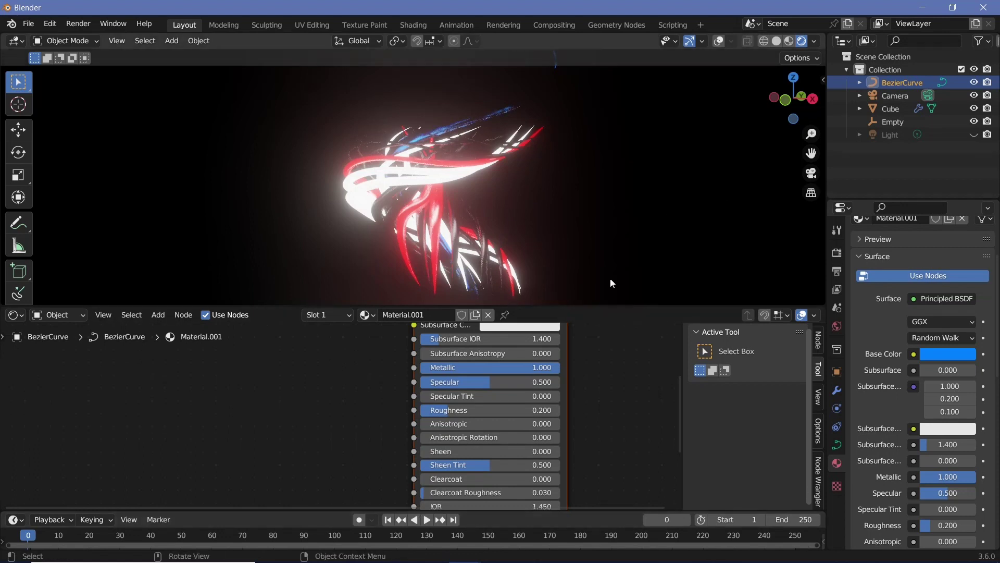
Clear the camera's rotation, rotate it 90 degrees about the X axis and look through it with overlays shown
click(896, 98)
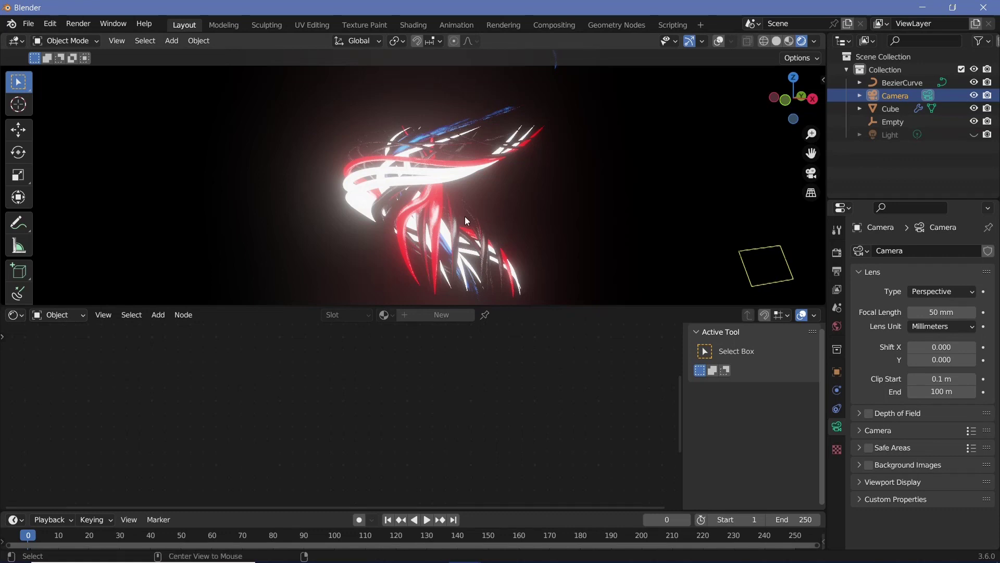
key(alt+r)
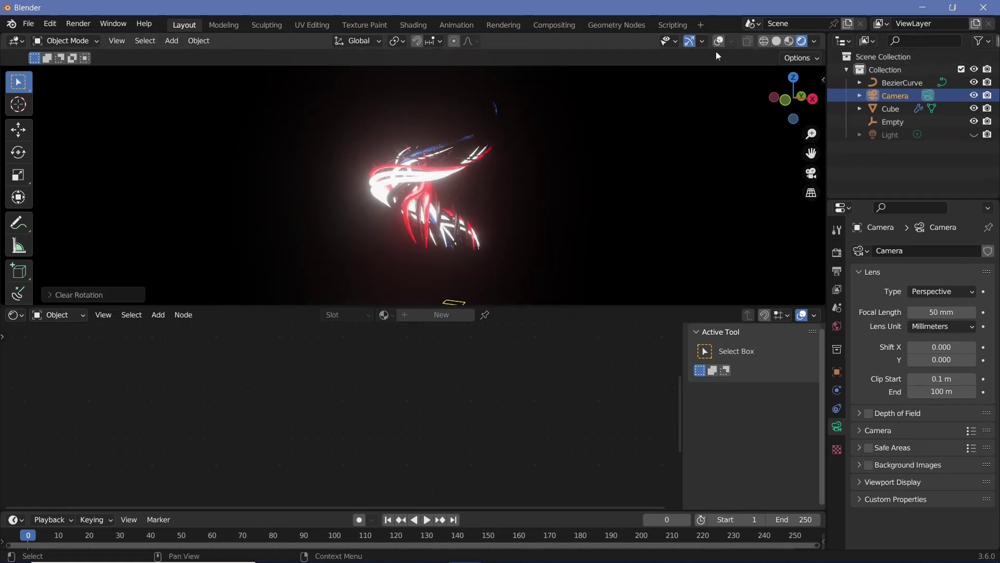
click(718, 43)
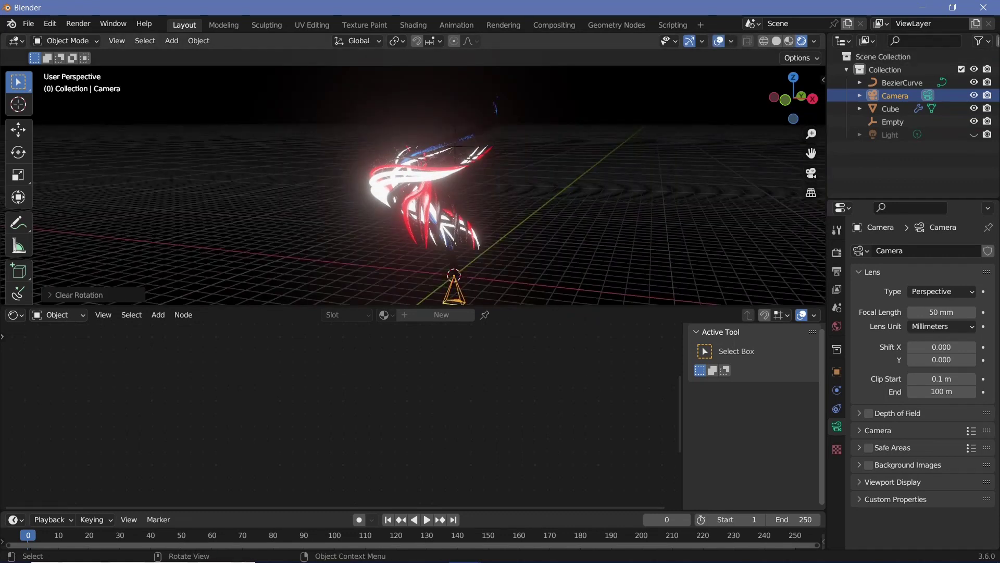
text(rx90)
key(Return)
key(KP_0)
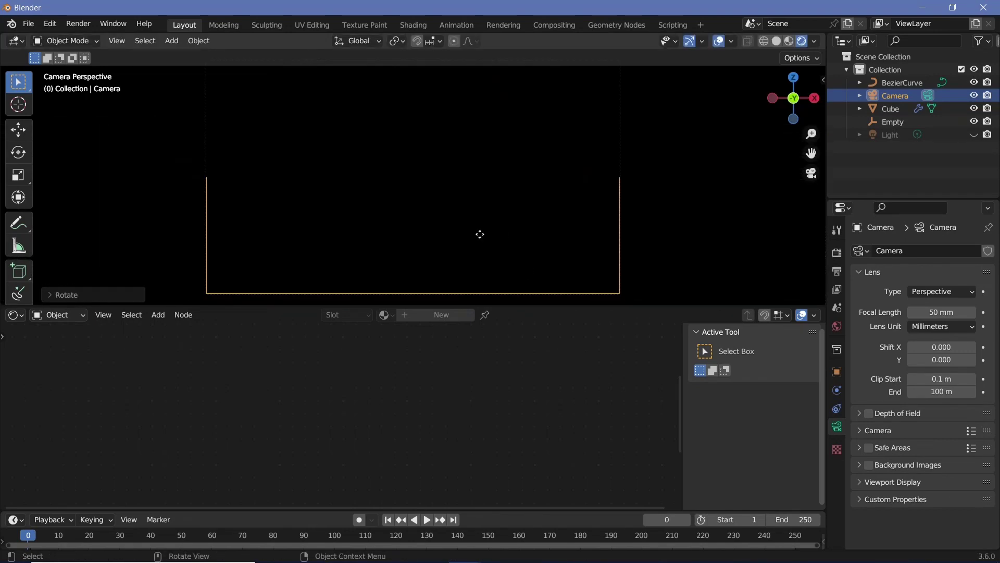
Position the camera along global Y and raise it along Z so the strand bundle fills most of the frame
key(g)
key(y)
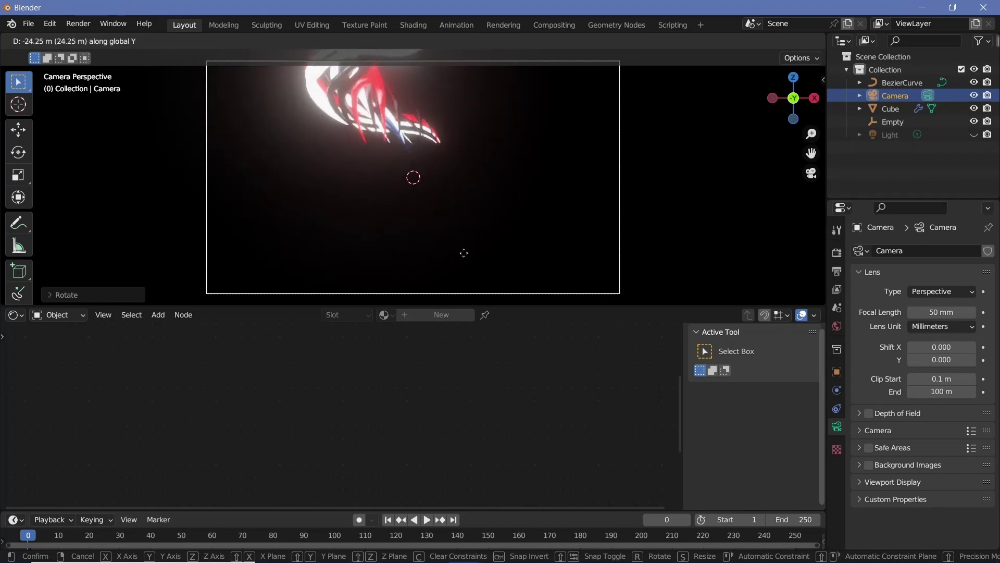
click(464, 260)
key(g)
key(z)
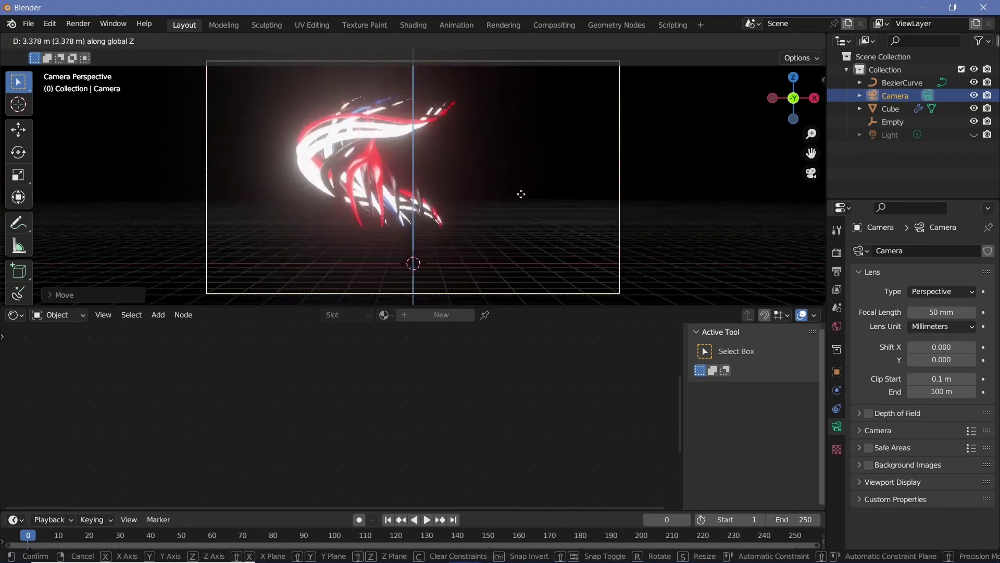
click(509, 245)
key(g)
key(y)
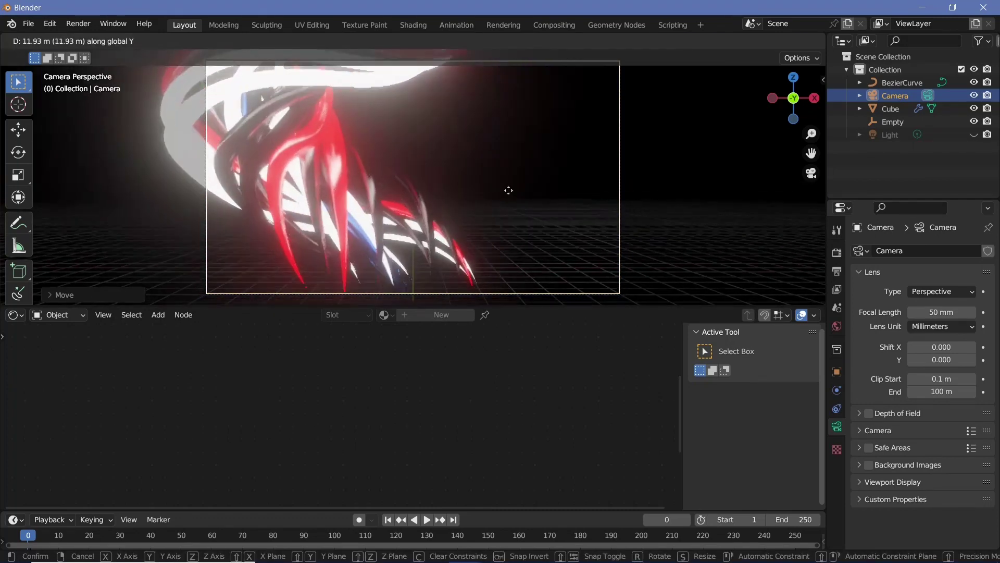
click(512, 169)
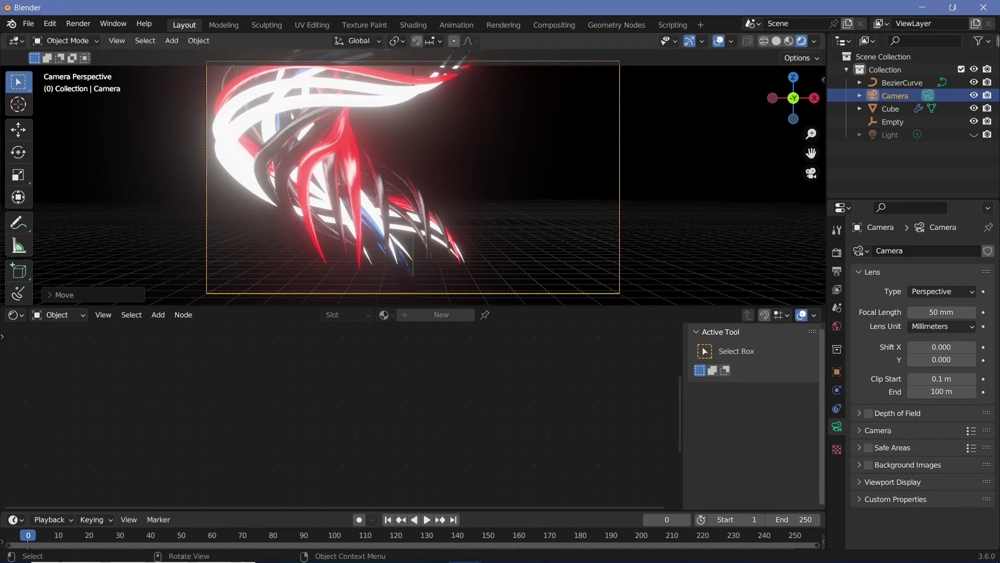
Tilt the camera about the Y axis, shift it about -0.62 m along its local X, and hide the overlays
key(r)
key(y)
click(413, 61)
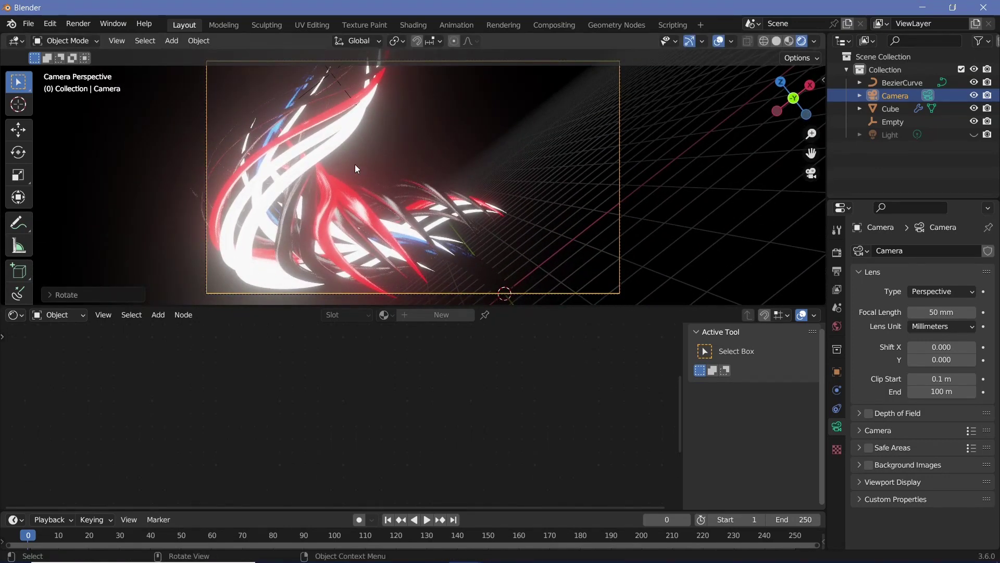
key(g)
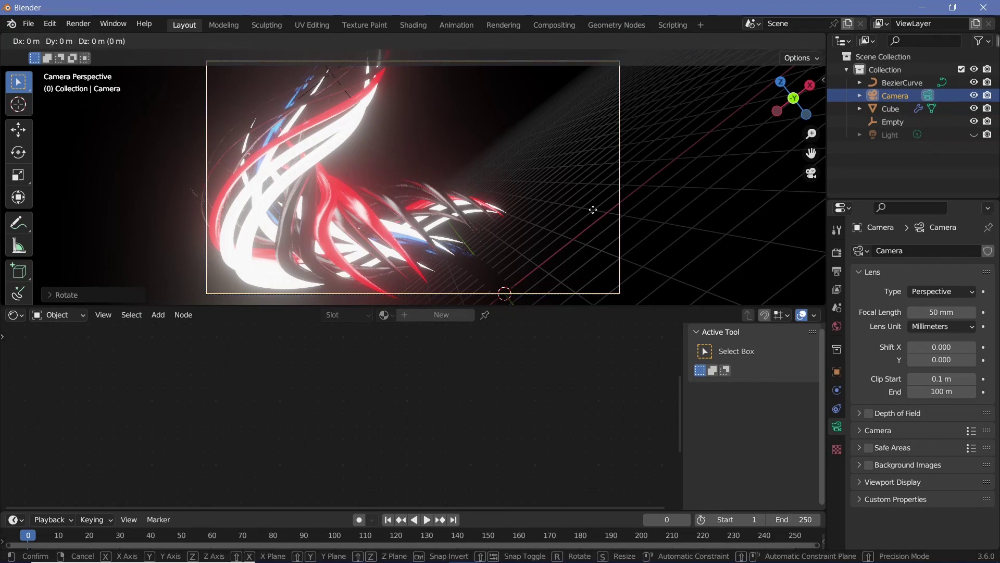
key(x)
key(x)
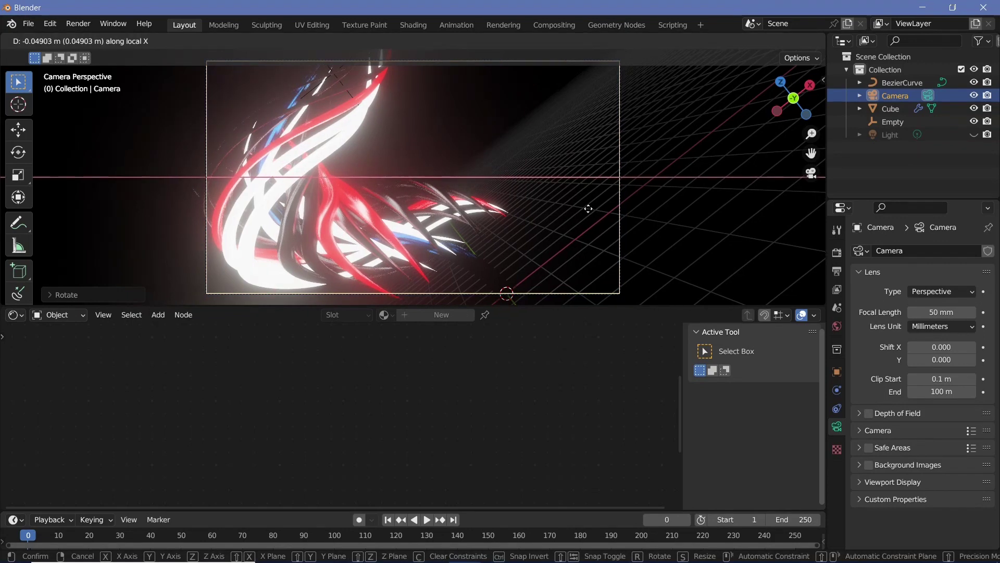
mouse_move(481, 204)
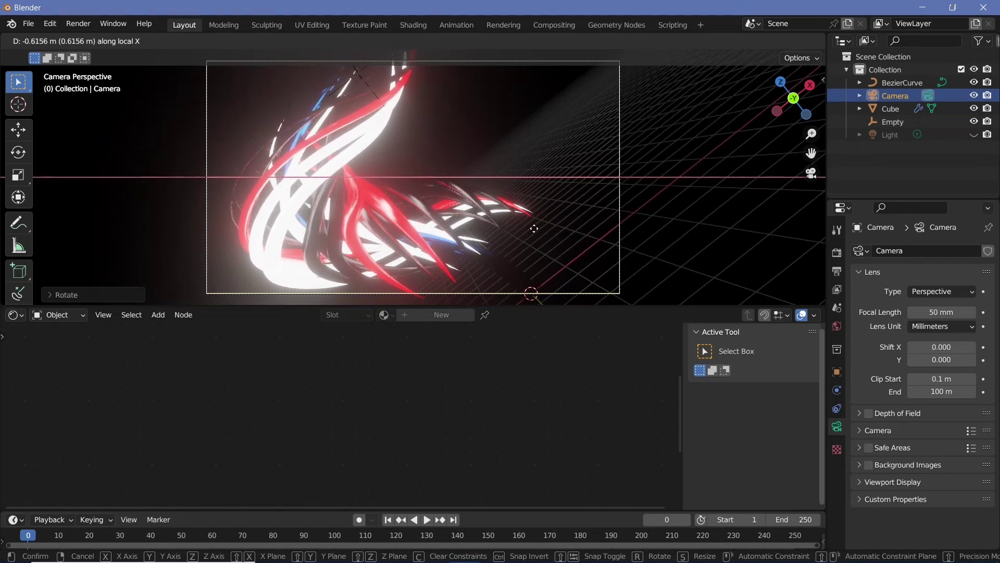
click(534, 229)
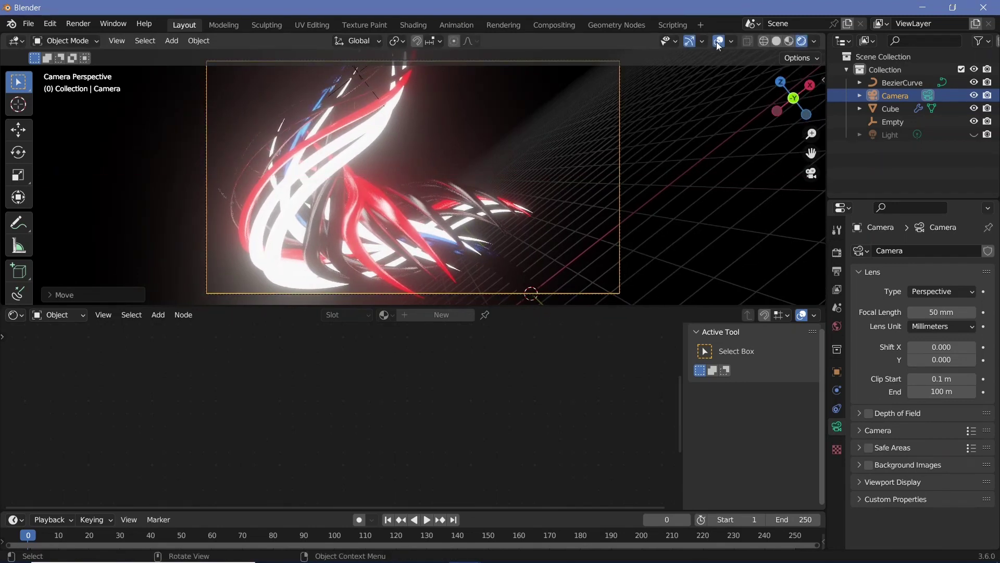
click(719, 42)
Set the scene's frame rate to 30 fps and the end frame to 150
click(838, 326)
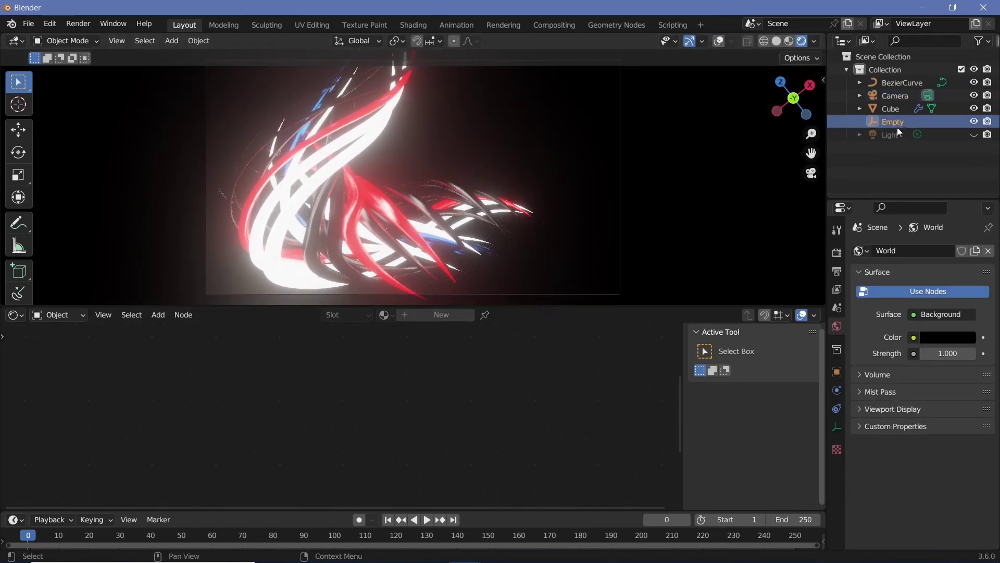
click(905, 128)
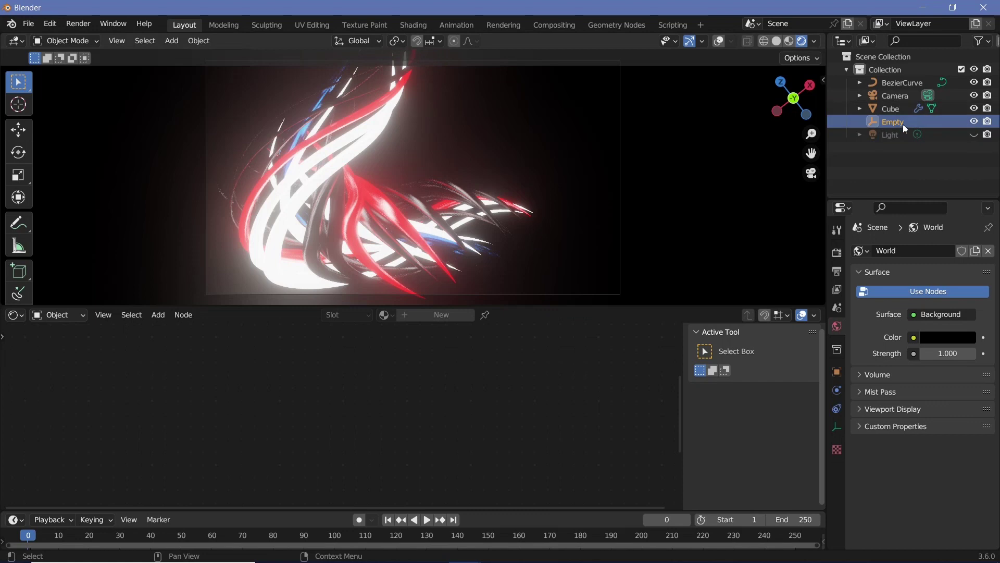
click(833, 272)
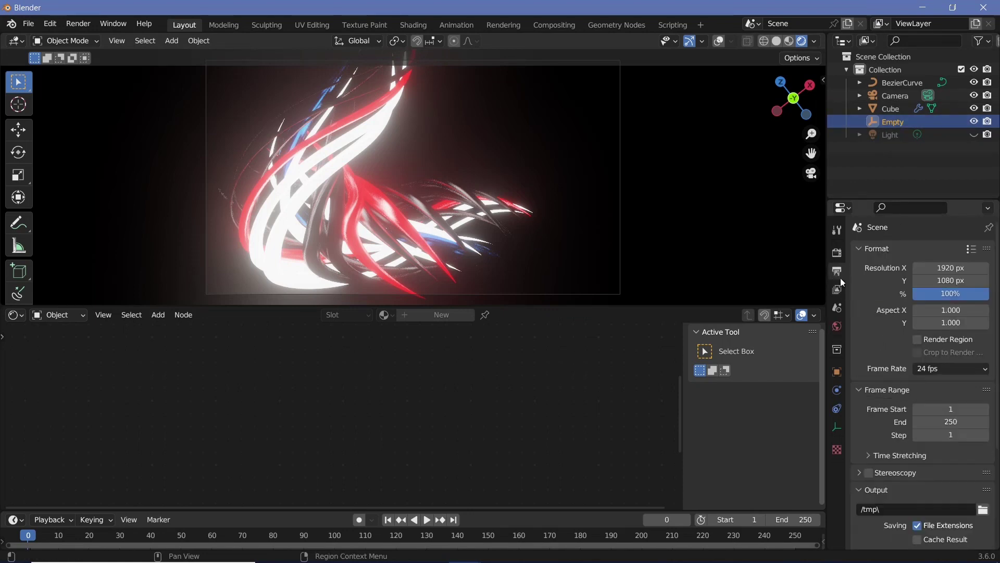
click(924, 368)
click(937, 435)
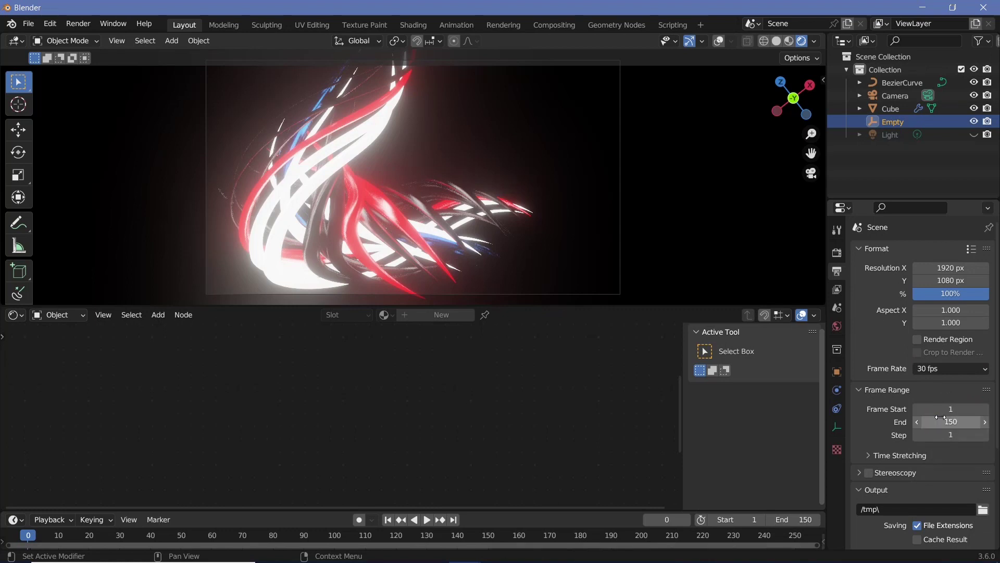
Set the render output path to // and the file format to FFmpeg Video
scroll(894, 449, down, 3)
click(894, 449)
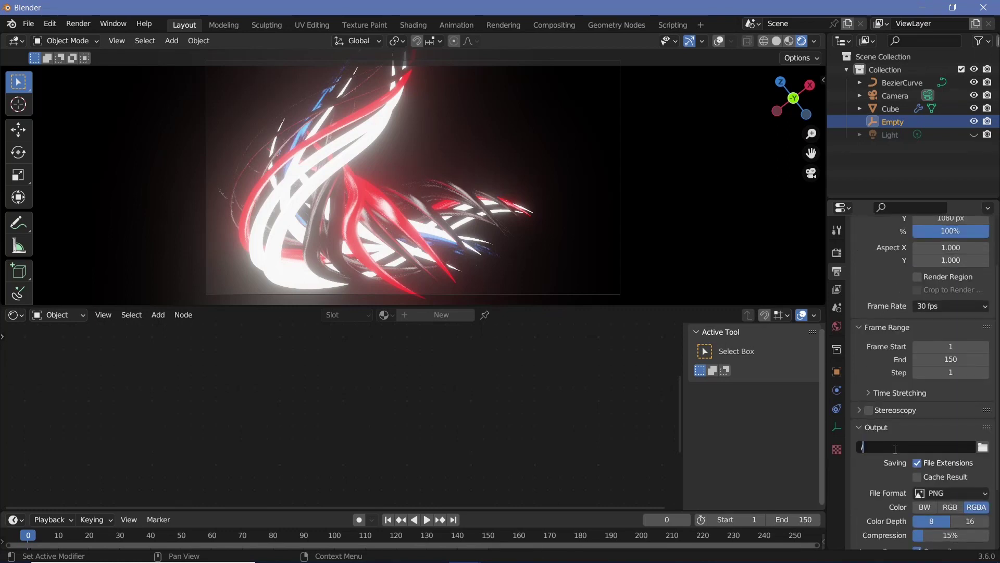
click(936, 495)
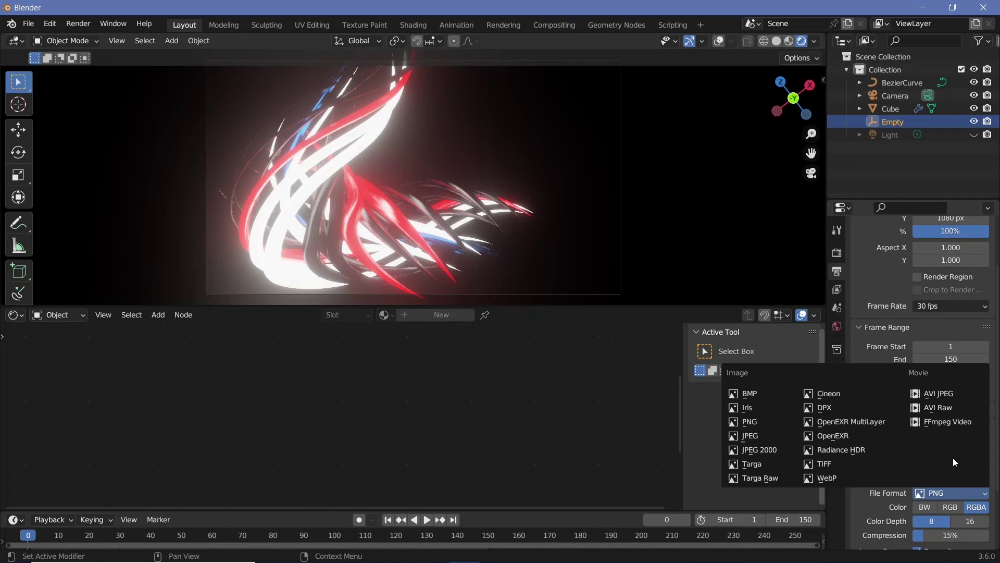
click(955, 423)
Set the video encoding container to MPEG-4 and the output quality to Perceptually Lossless
click(881, 508)
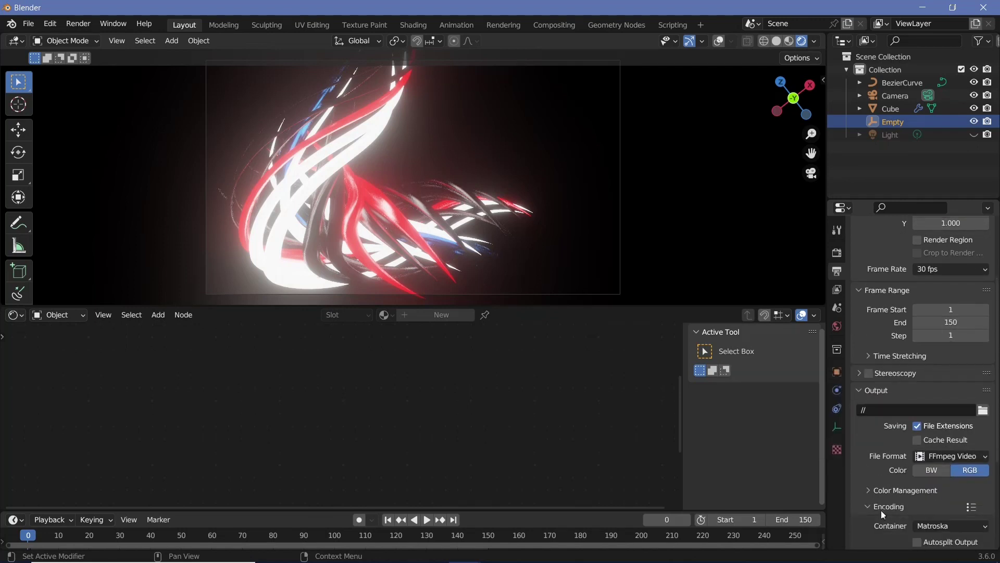
click(949, 524)
click(945, 483)
scroll(880, 497, down, 4)
click(948, 513)
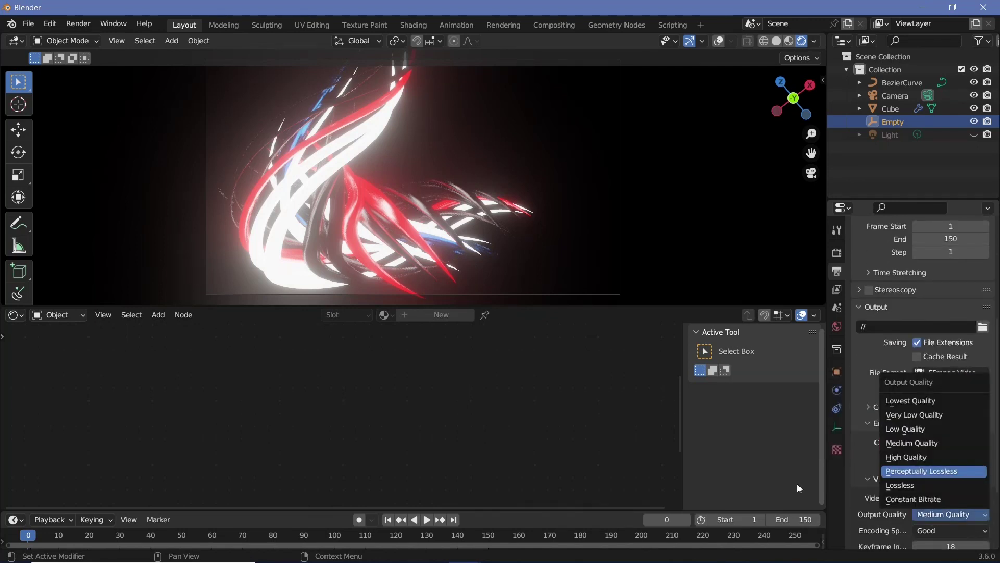
click(933, 473)
Enlarge the timeline, lower the Empty about 7.25 m along global Z and insert a Location keyframe at frame 0
drag(477, 510, 396, 440)
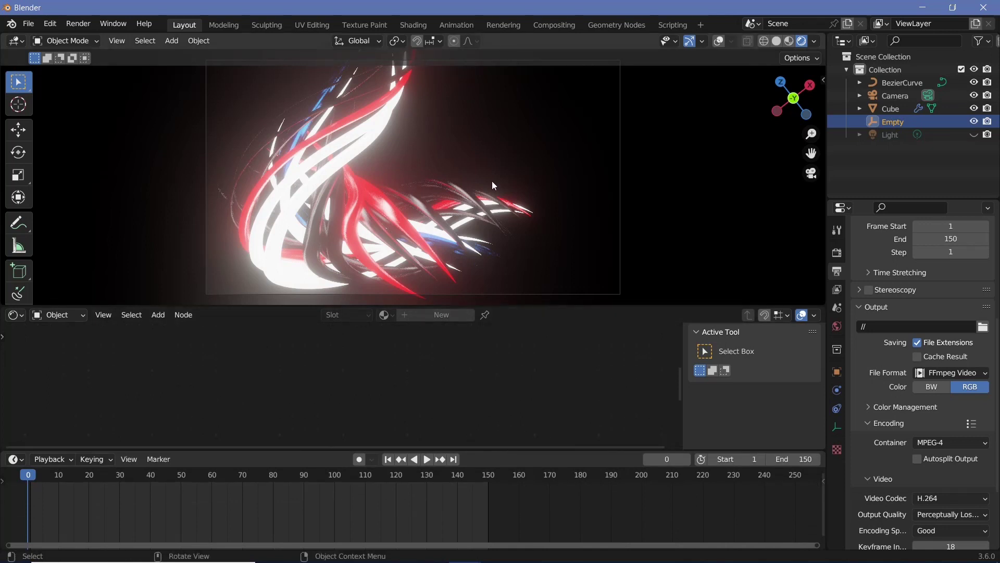
key(g)
key(z)
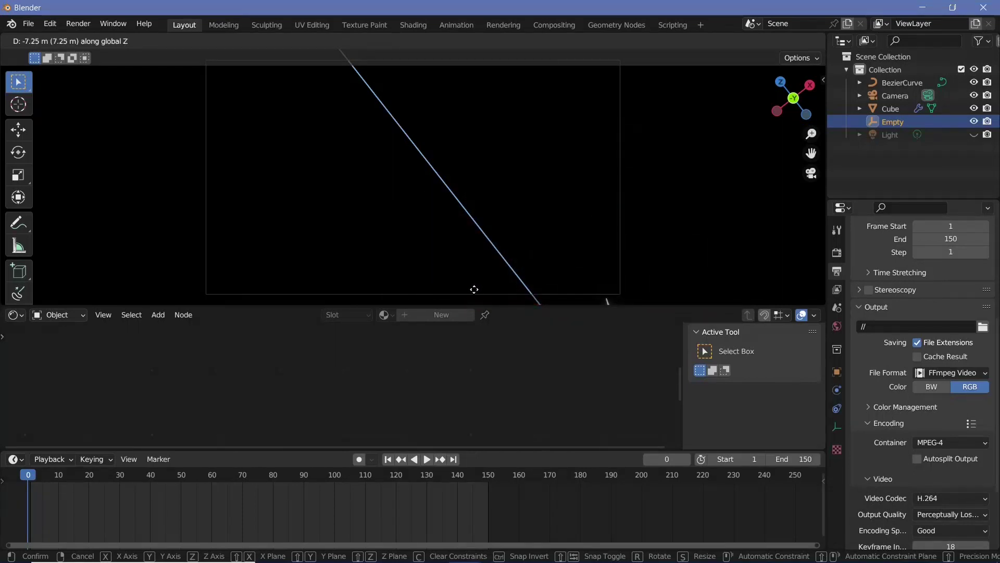
click(519, 251)
key(i)
click(519, 253)
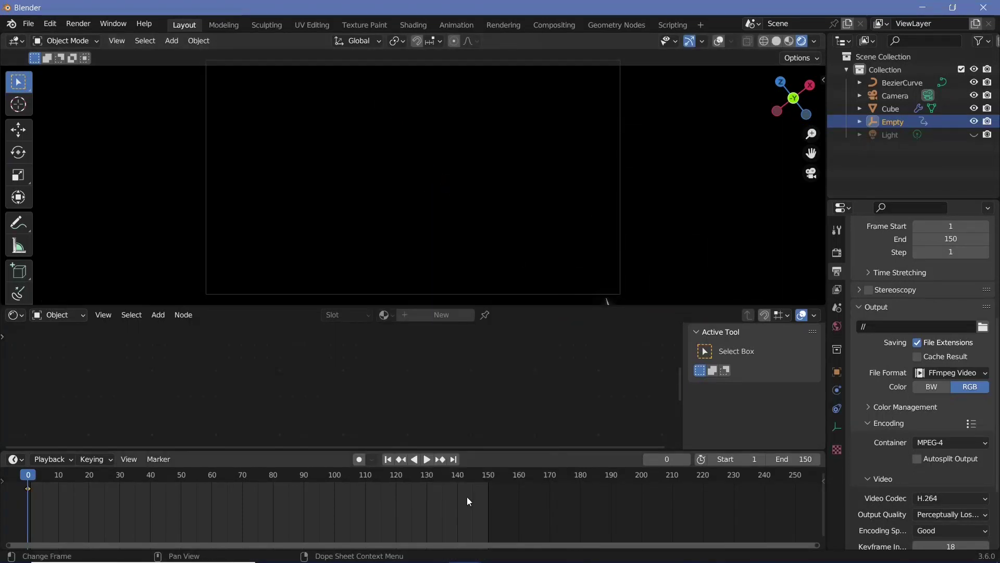
At frame 150, raise the Empty about 13.58 m along global Z and insert a Location keyframe
click(487, 477)
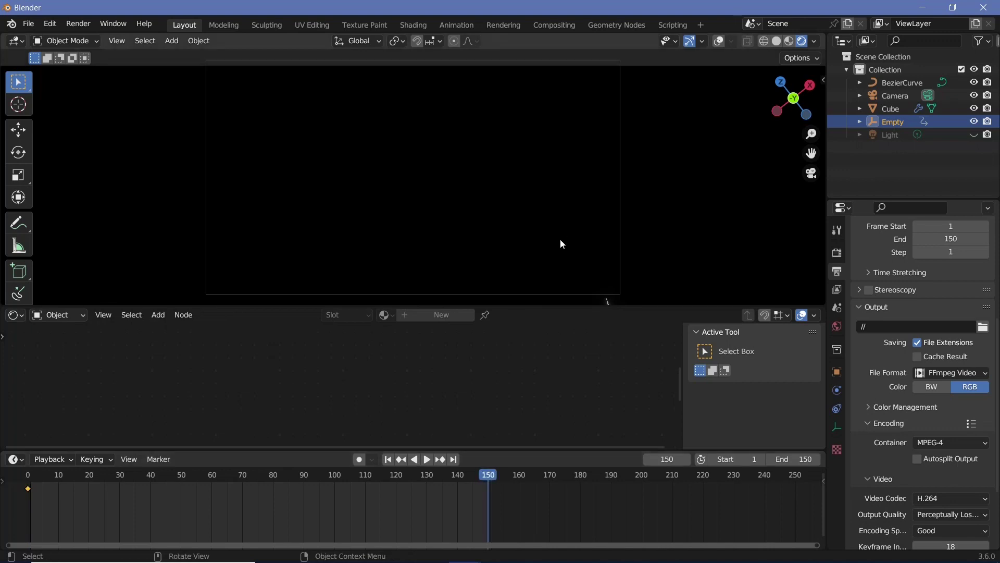
key(g)
key(z)
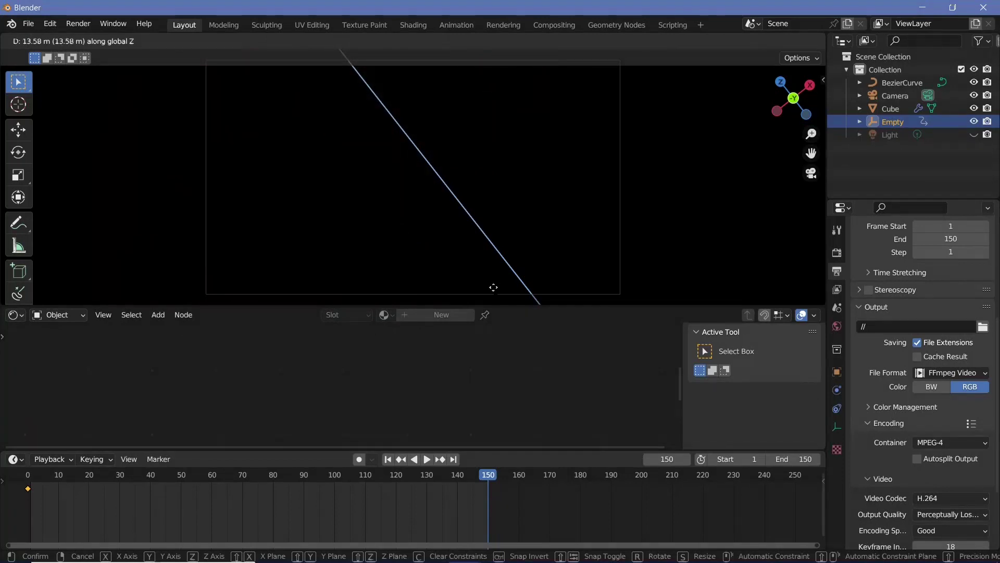
click(538, 246)
key(i)
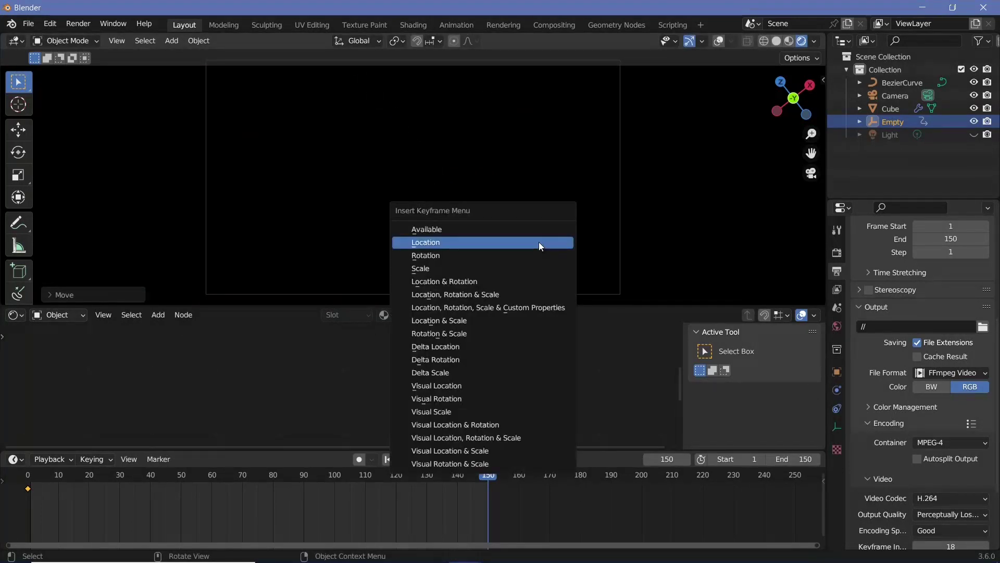
click(538, 242)
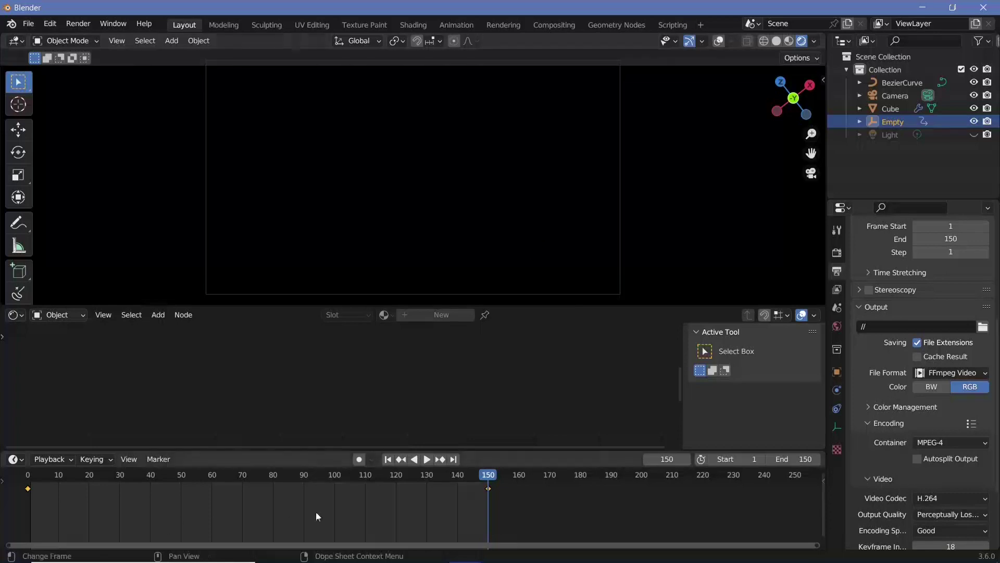
Set the interpolation of the Empty's keyframes to Linear and return to frame 0
key(t)
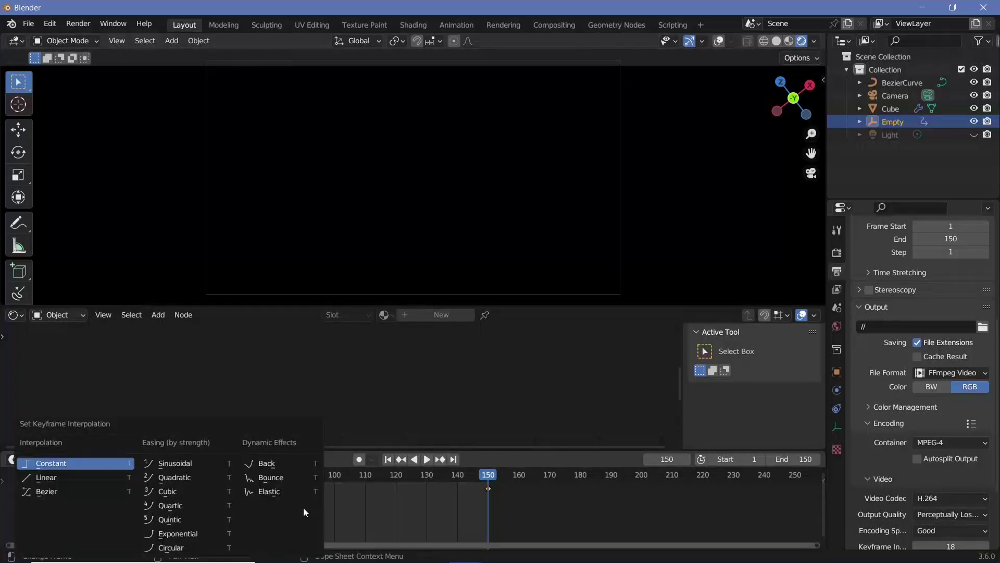
click(38, 480)
key(Down)
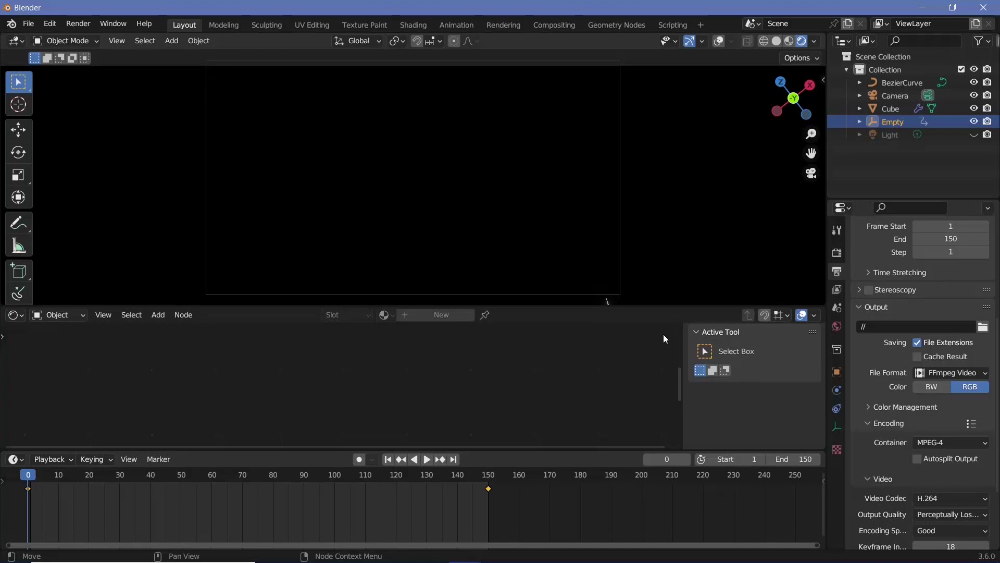
Play the animation briefly, stop it and set the playback sync mode to Frame Dropping
key(space)
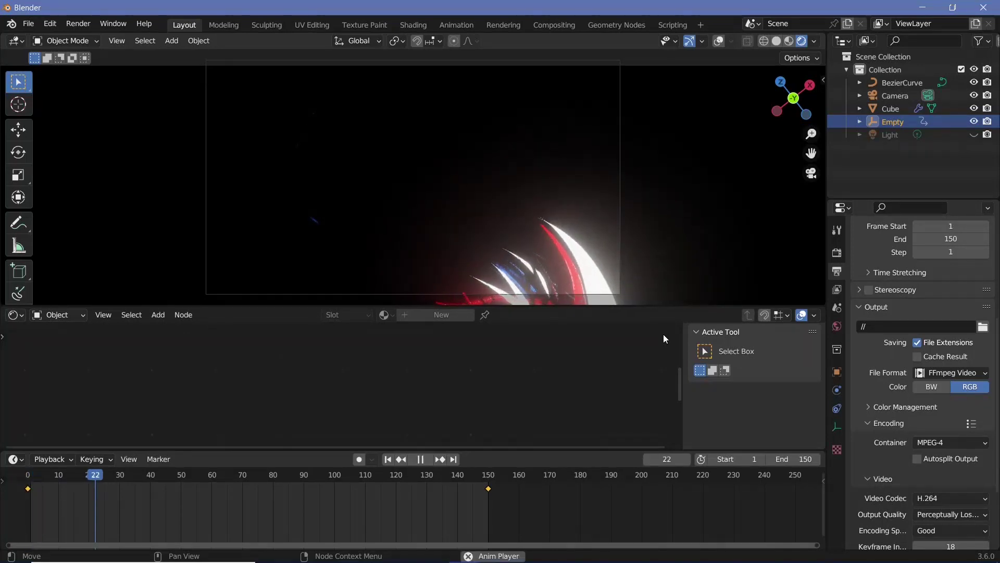
key(space)
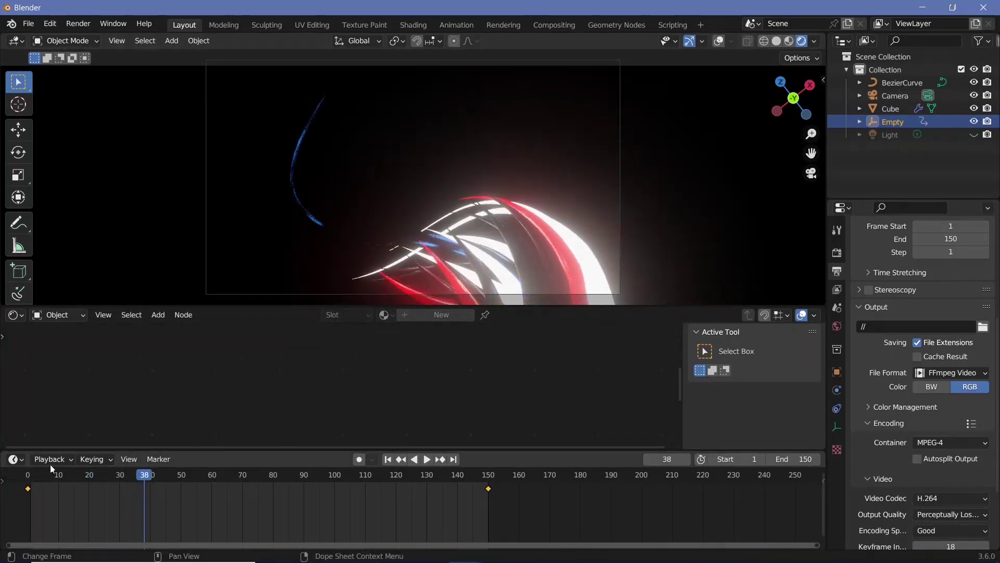
click(45, 458)
click(146, 207)
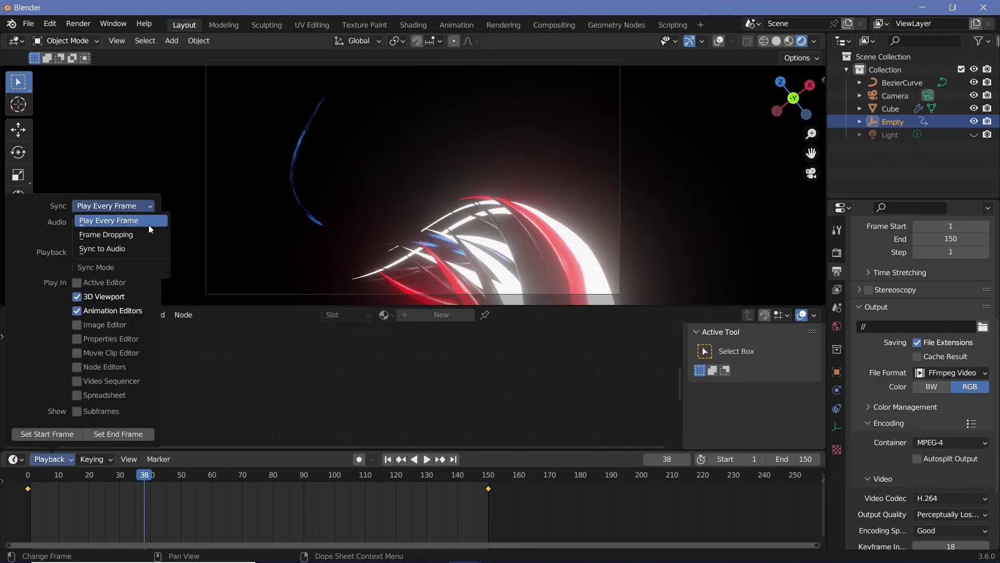
click(146, 237)
Preview the full animation in the viewport, stop playback and start rendering the animation
key(space)
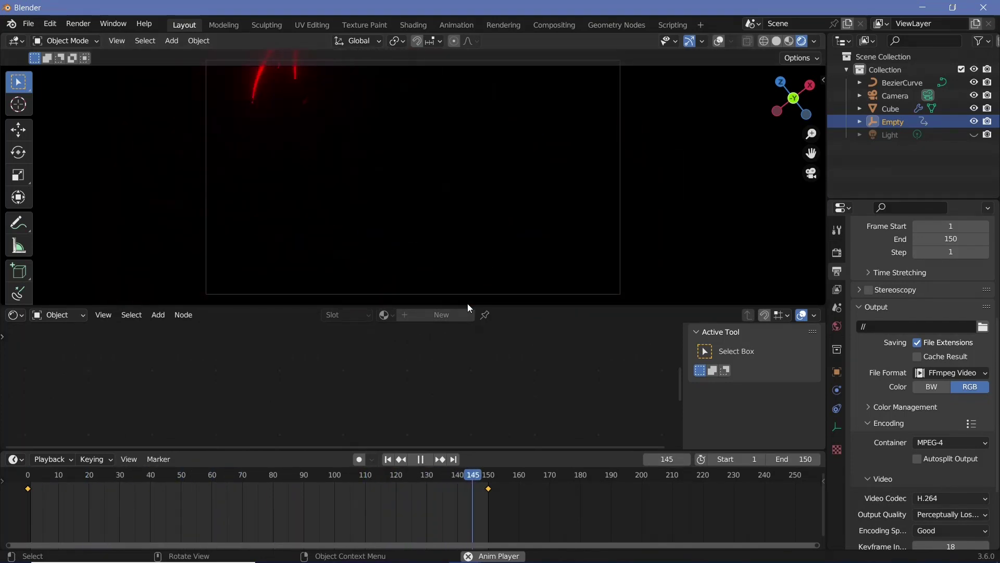
key(space)
click(77, 24)
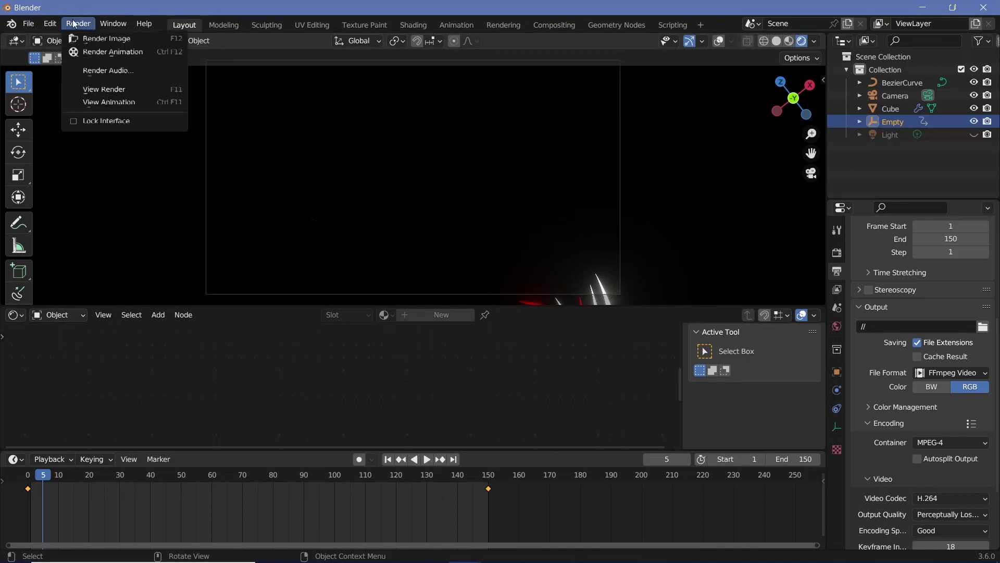
click(87, 52)
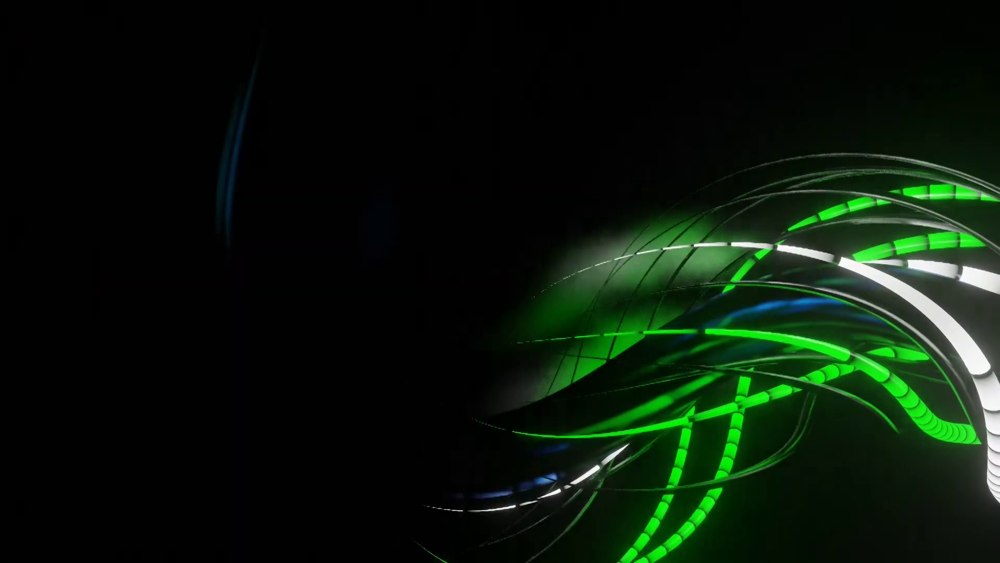